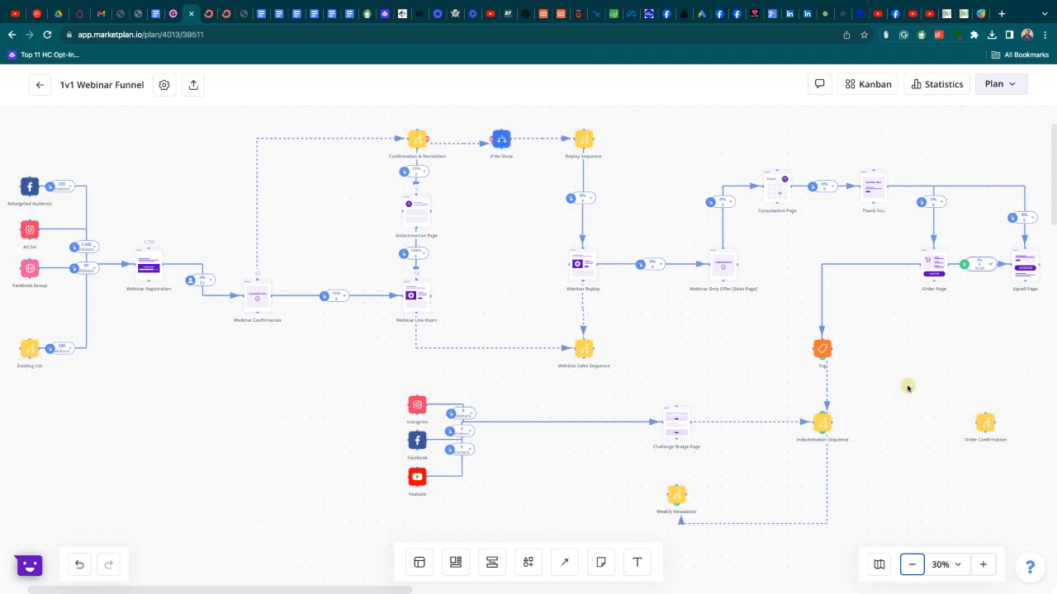
# Connect the Order Page and the Upsell Page to the Order Confirmation sequence with dashed lines
pyautogui.moveTo(908, 384); pyautogui.dragTo(768, 382)
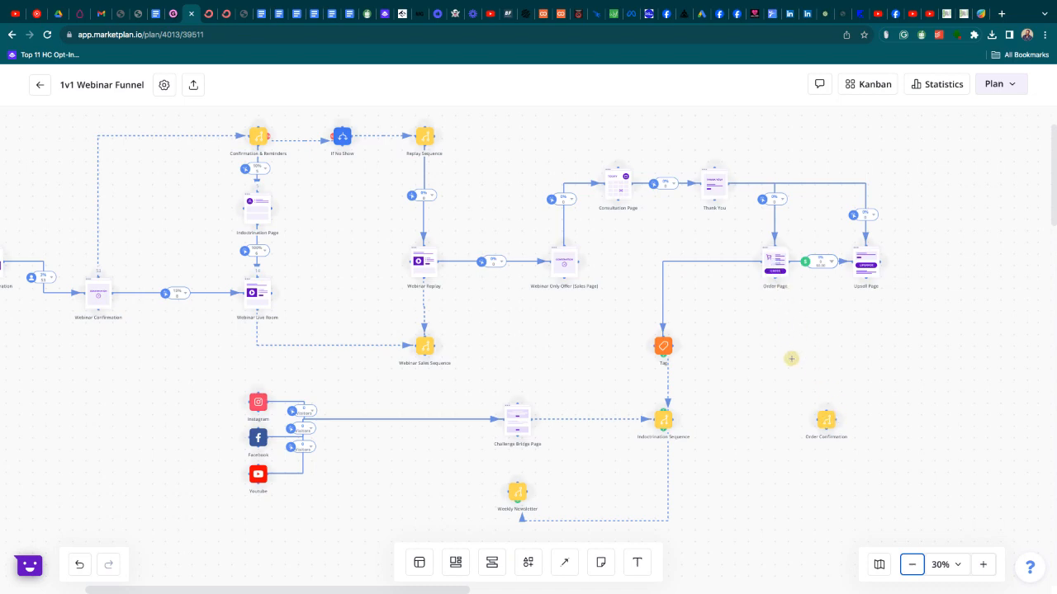
pyautogui.moveTo(793, 388); pyautogui.dragTo(819, 423)
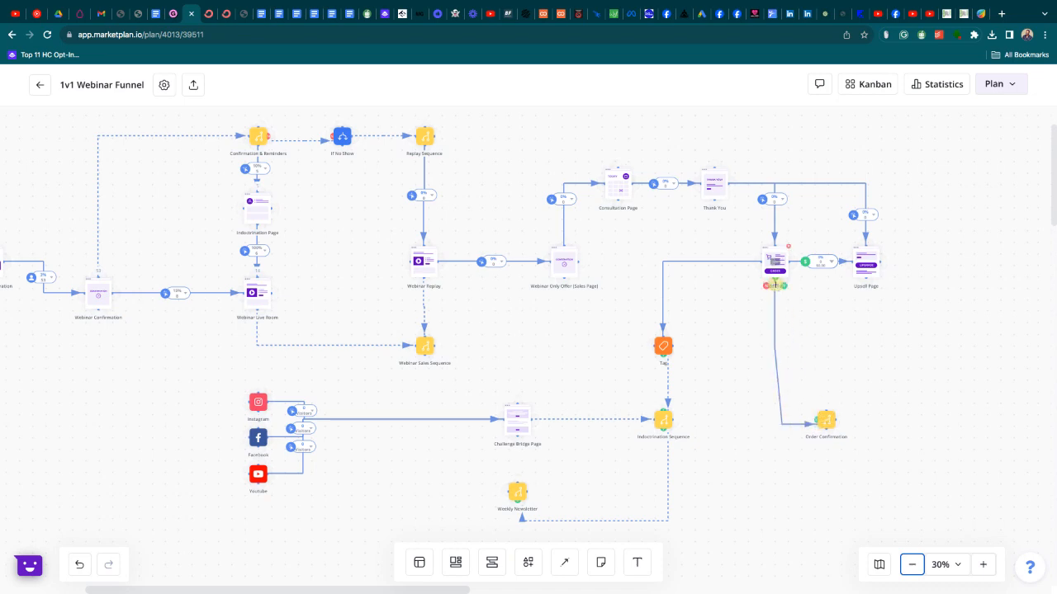
pyautogui.click(768, 381)
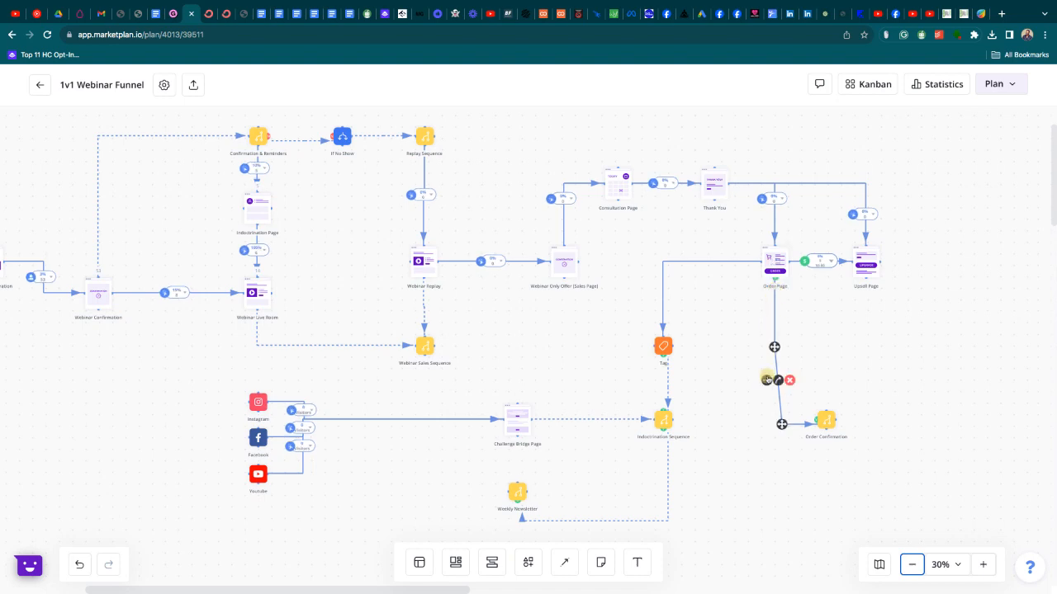
pyautogui.click(767, 383)
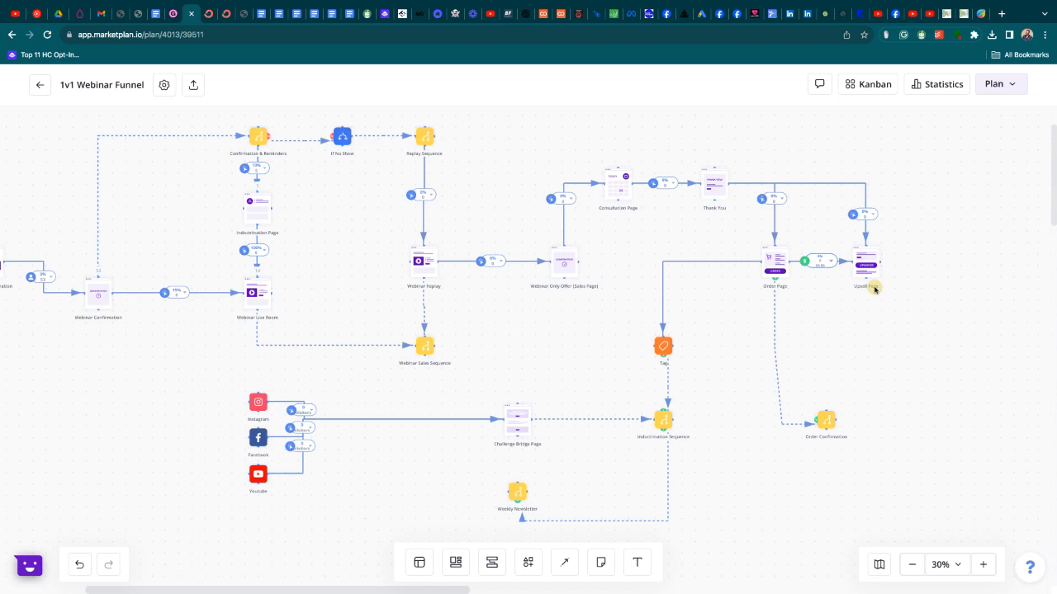
pyautogui.moveTo(873, 286); pyautogui.dragTo(836, 419)
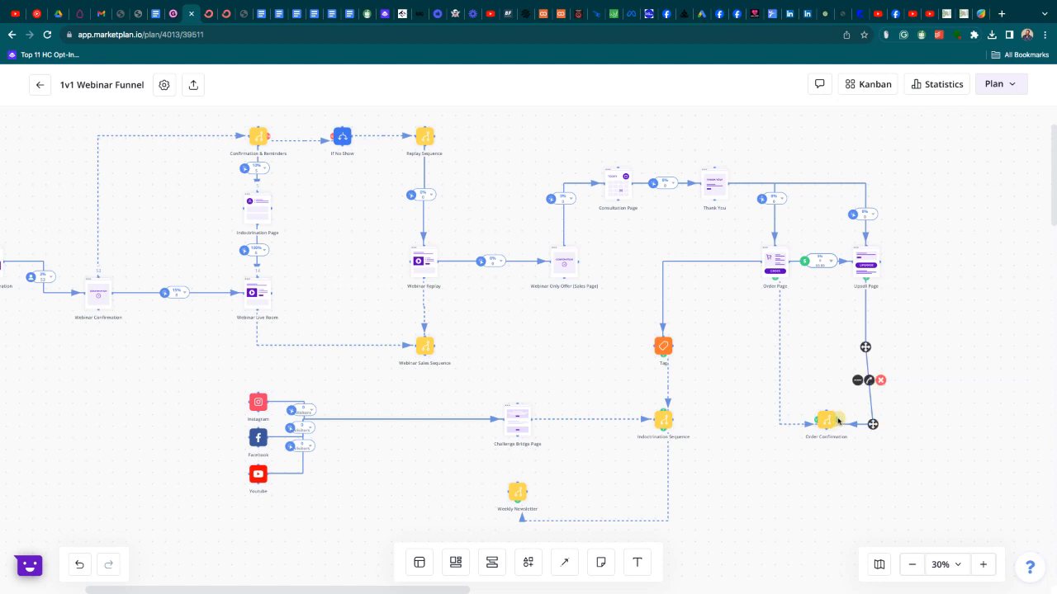
pyautogui.click(851, 389)
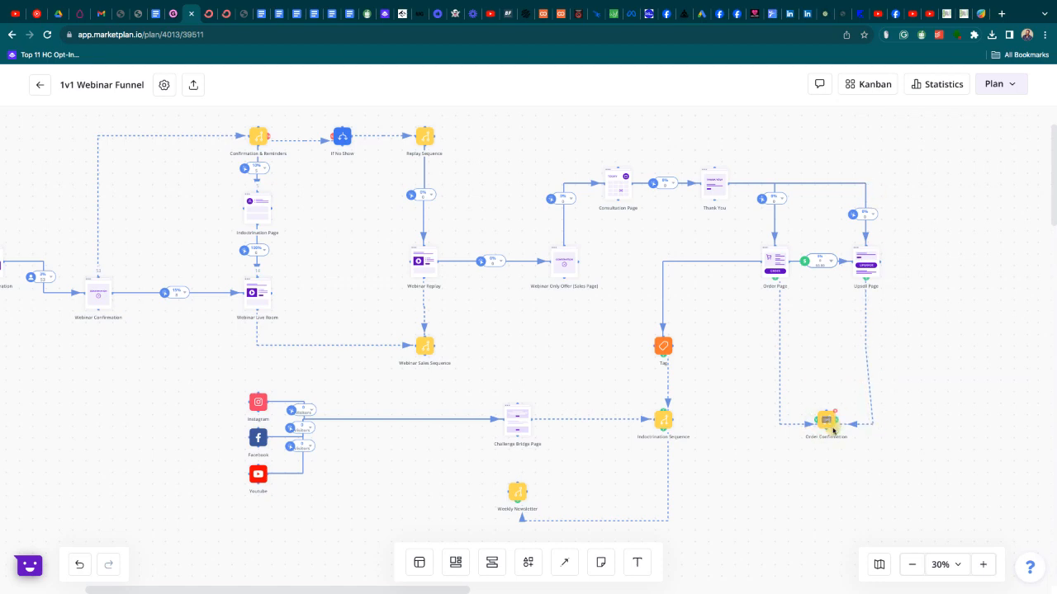
# Look over the funnel from the Order Confirmation sequence back to the traffic sources and webinar pages, magnified to 40%
pyautogui.moveTo(830, 427)
pyautogui.scroll(2, 795, 429)
pyautogui.scroll(1, 796, 429)
pyautogui.hscroll(-5, 496, 440)
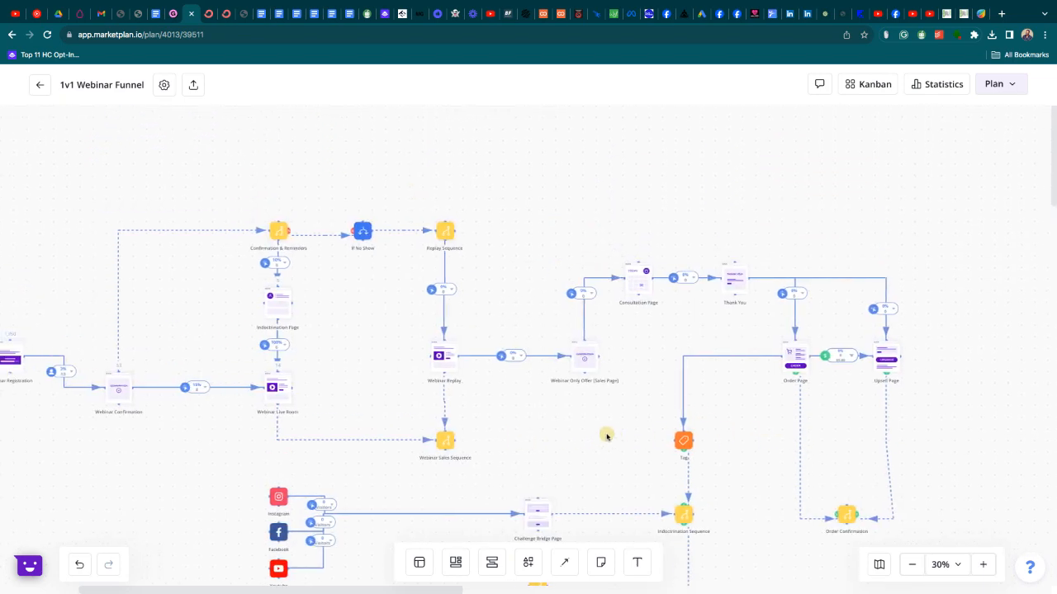
pyautogui.hscroll(-3, 533, 410)
pyautogui.scroll(-1, 389, 410)
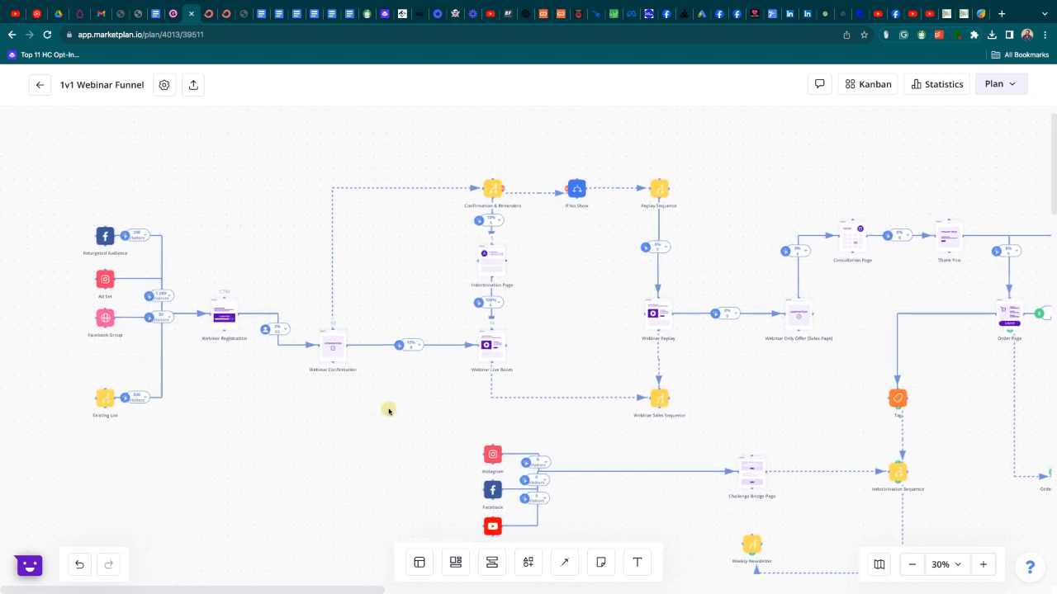
pyautogui.scroll(-1, 463, 403)
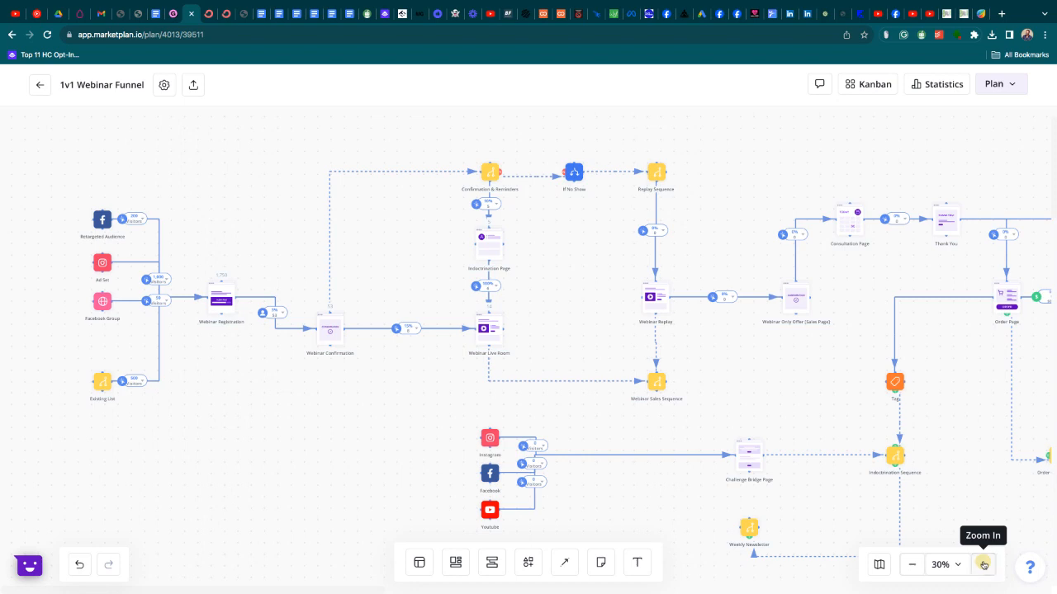
pyautogui.click(983, 565)
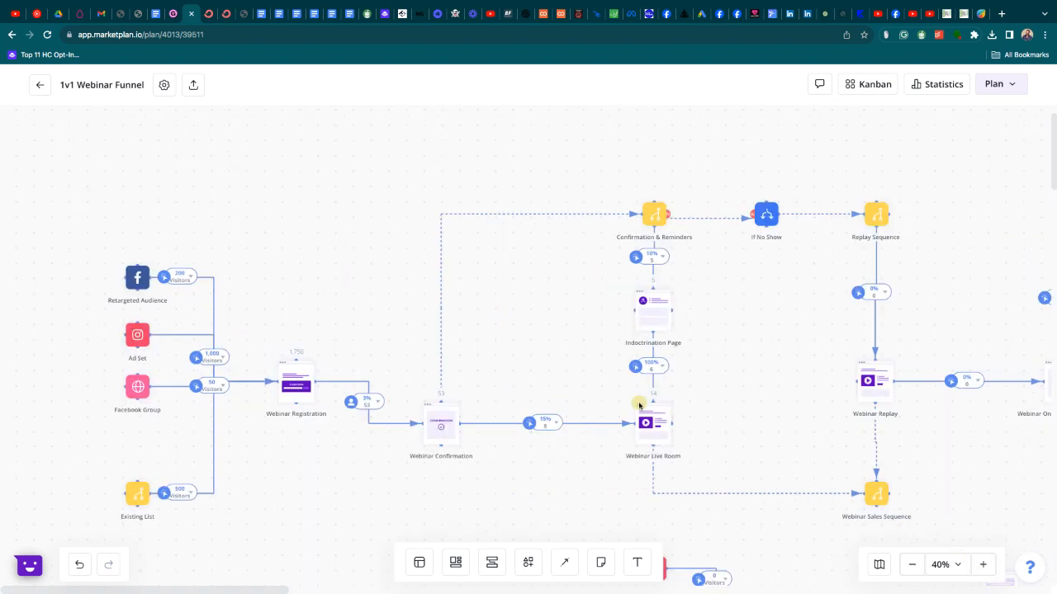
pyautogui.scroll(-2, 468, 269)
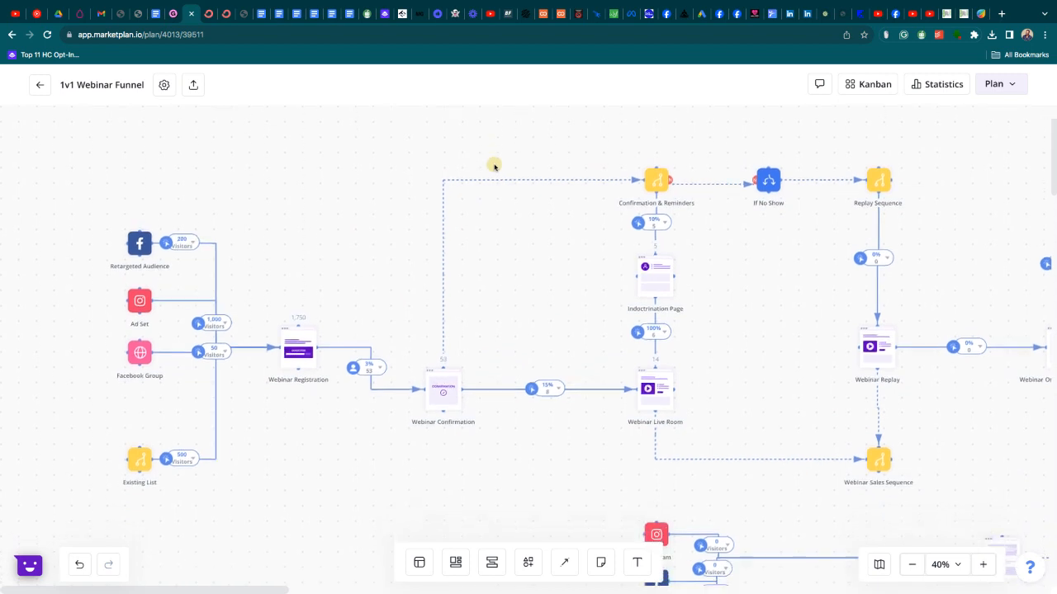
pyautogui.scroll(-2, 493, 167)
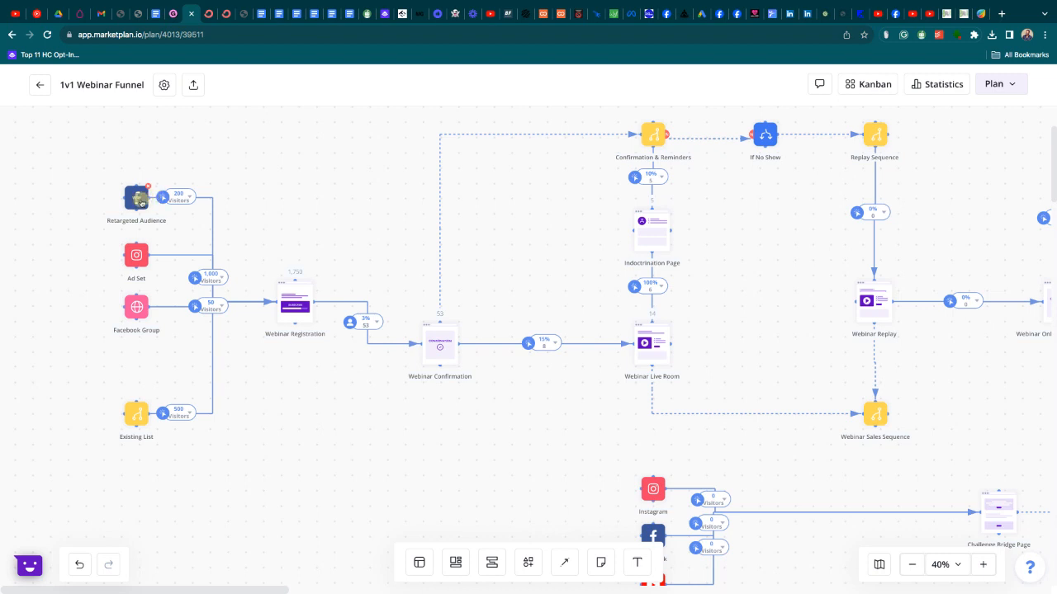
# View the ad and budget details of the Retargeted Audience Facebook source and close them
pyautogui.click(140, 201)
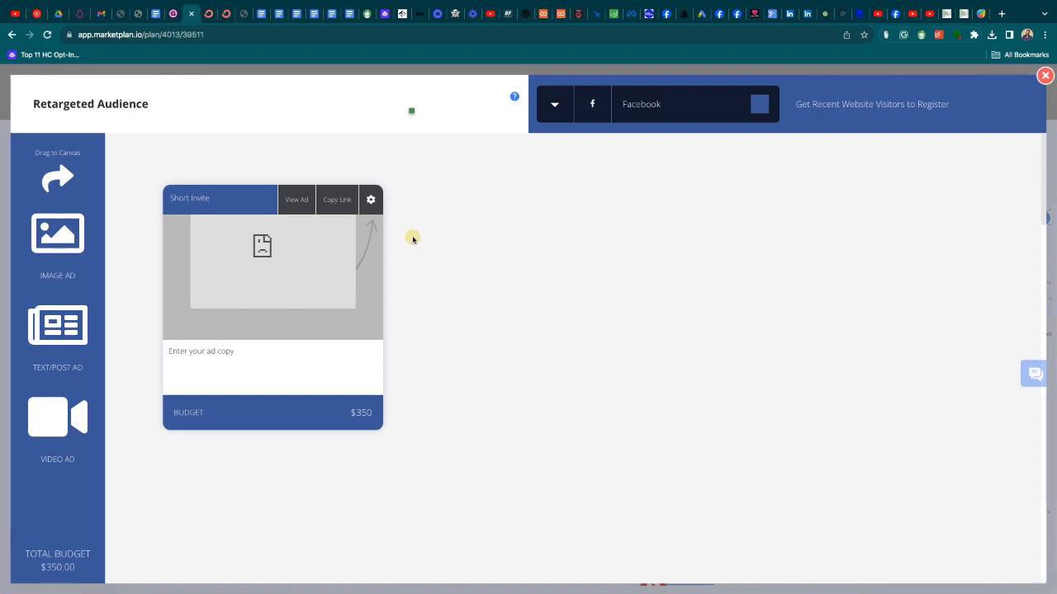
pyautogui.moveTo(372, 270)
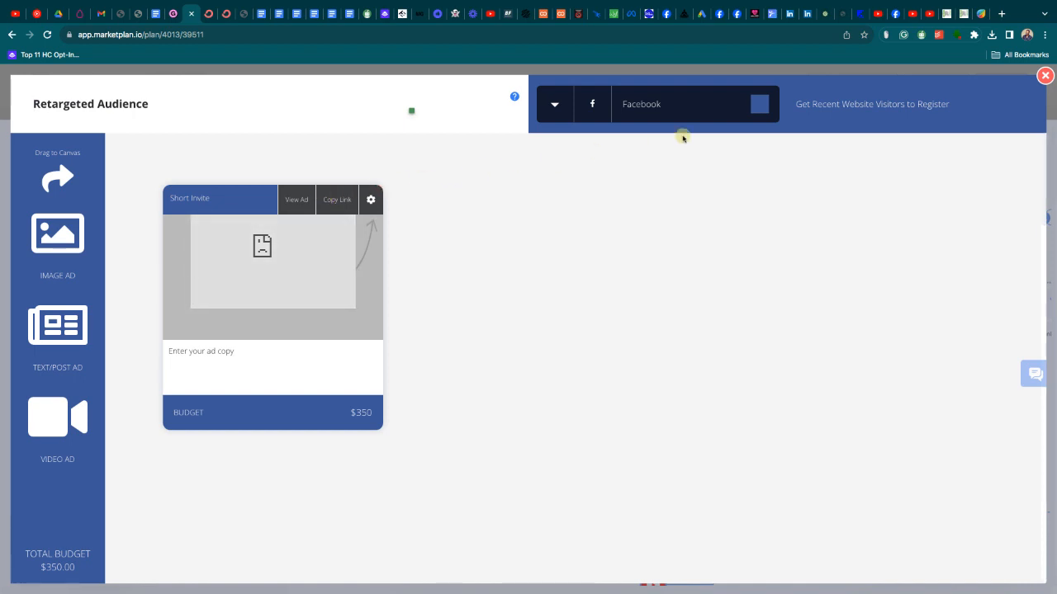
pyautogui.click(1044, 75)
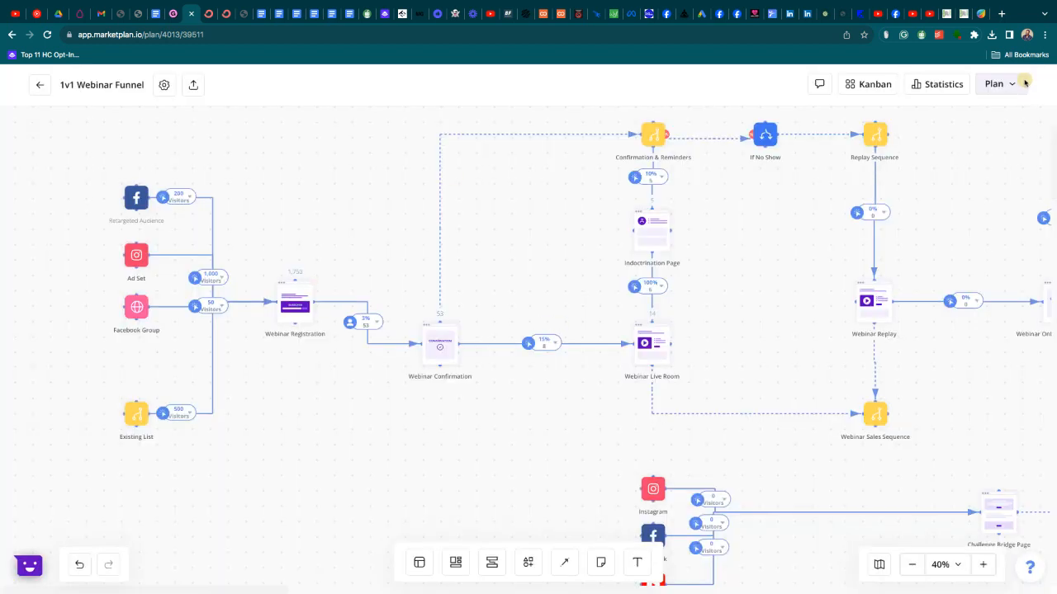
# Switch the funnel's plan mode to Live
pyautogui.click(1009, 85)
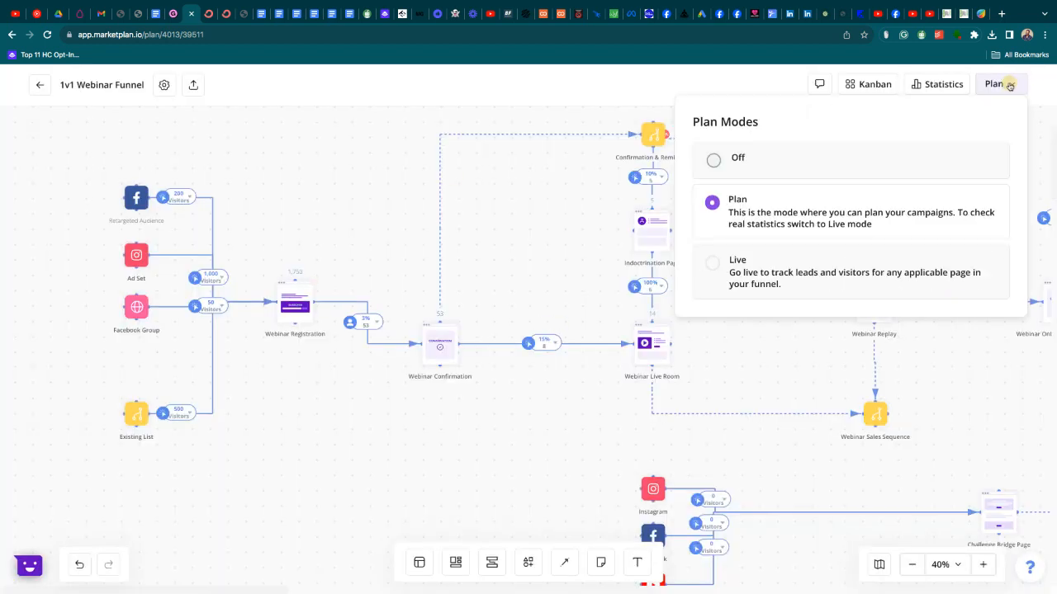
pyautogui.click(713, 263)
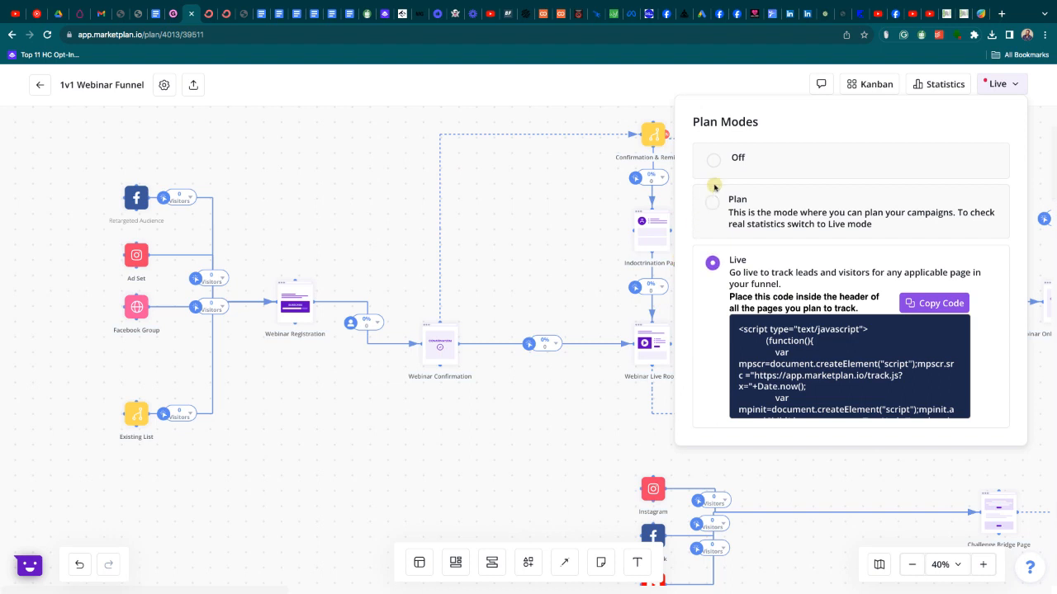
pyautogui.click(582, 123)
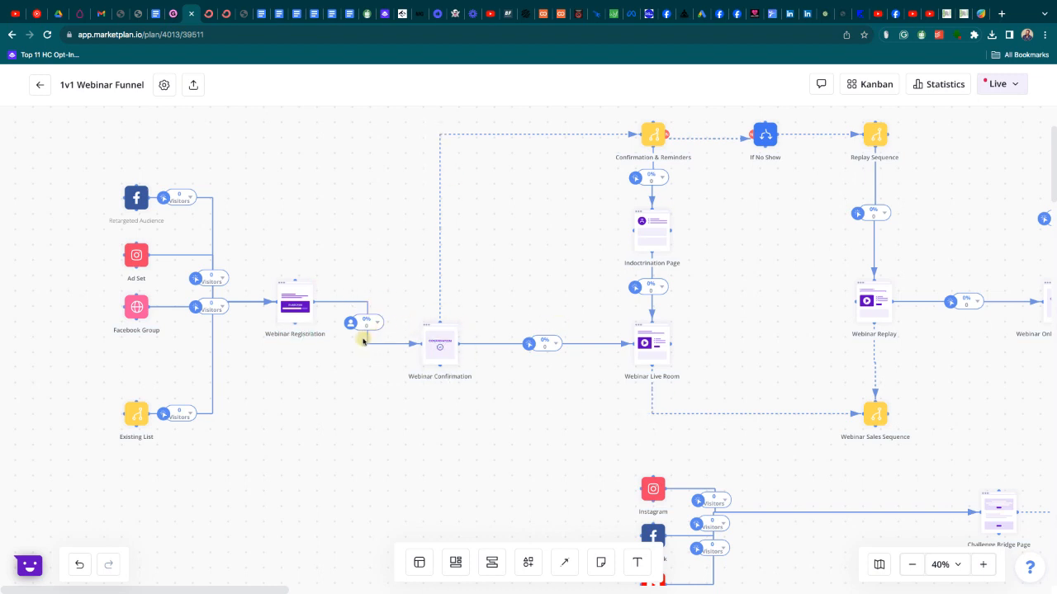
# Inspect the Webinar Registration page's live tracking table and its list of traffic sources
pyautogui.moveTo(362, 340)
pyautogui.moveTo(295, 289)
pyautogui.click(300, 301)
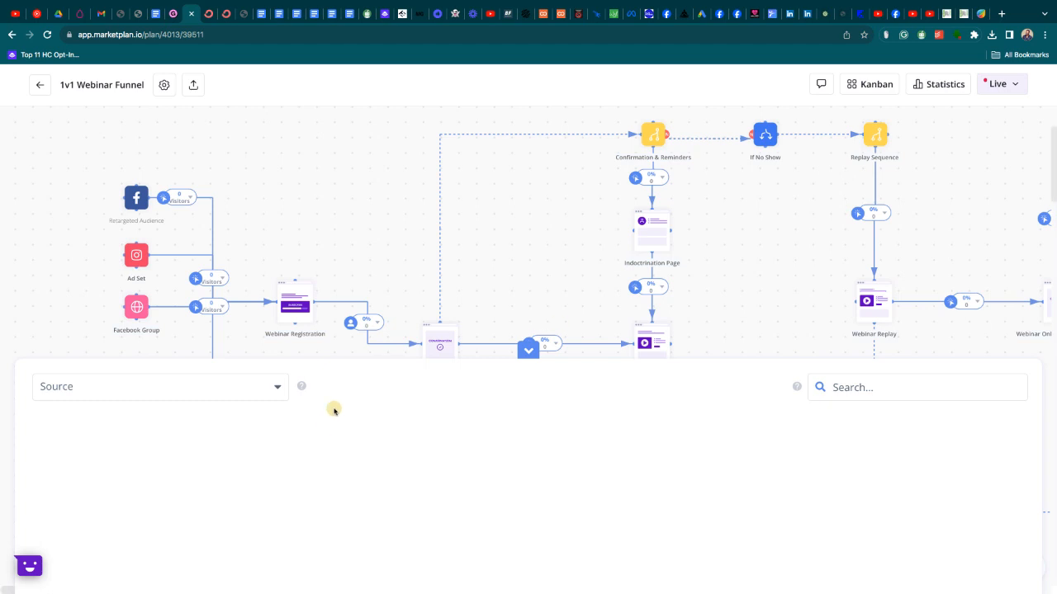
pyautogui.moveTo(448, 169)
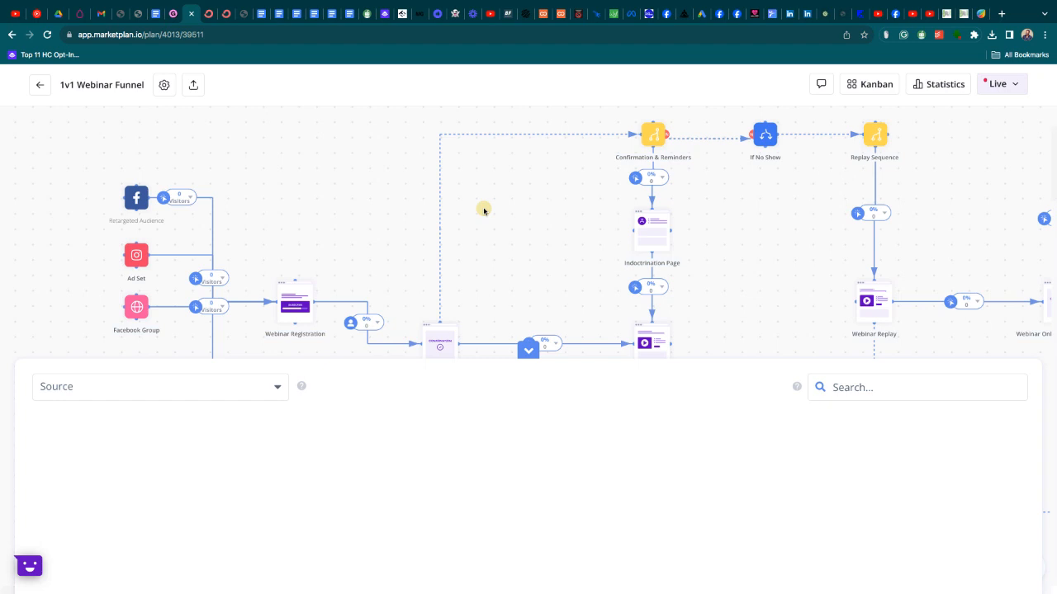
pyautogui.click(278, 388)
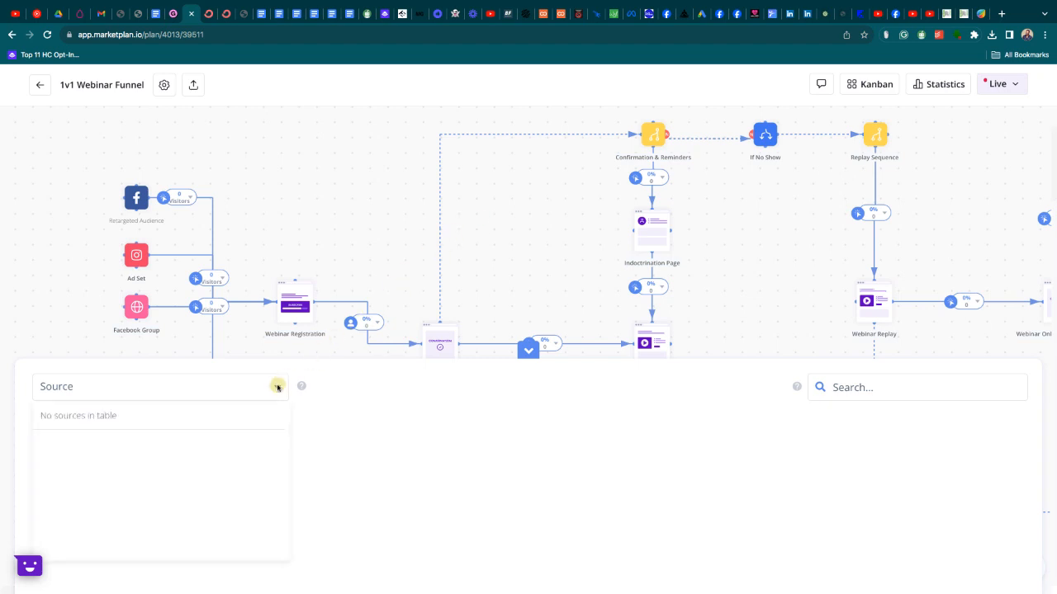
# Return the funnel from Live mode to Plan mode
pyautogui.click(1008, 86)
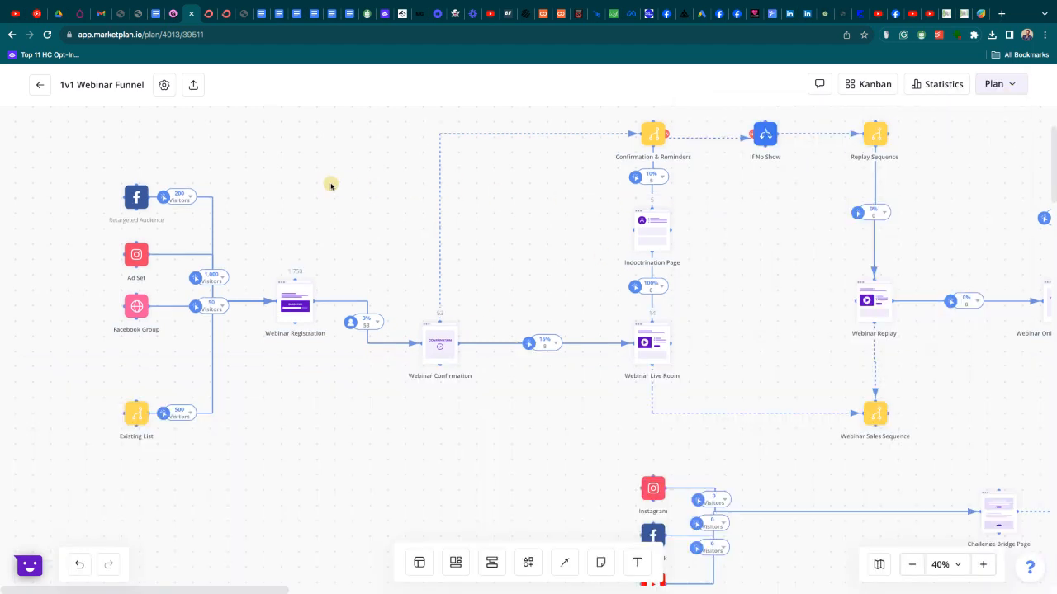
pyautogui.click(1001, 87)
pyautogui.click(1002, 87)
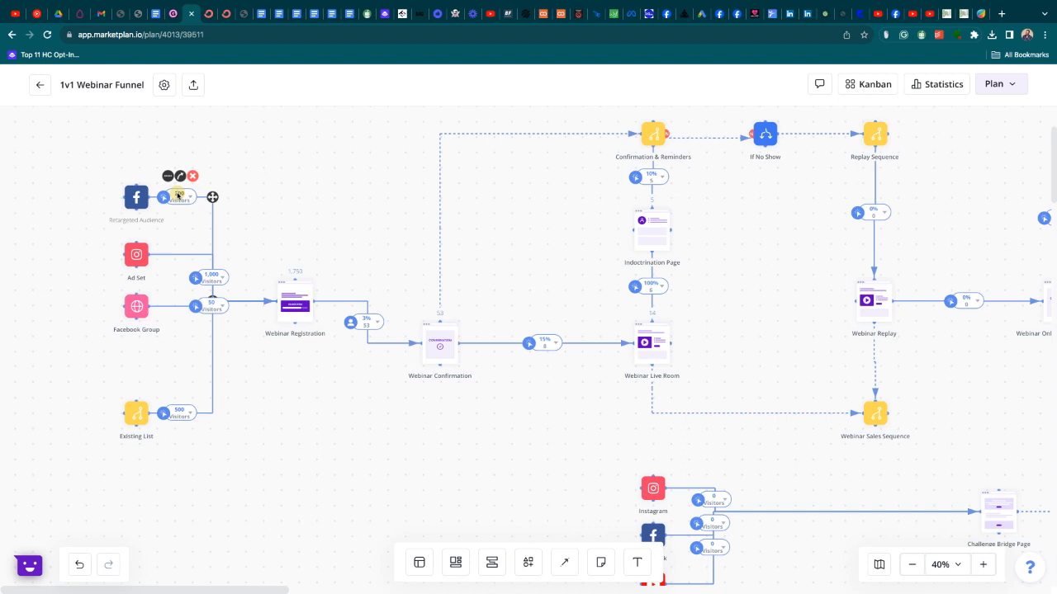
# Set the projected visitors from the Retargeted Audience source to 1,000
pyautogui.write('00')
pyautogui.write('1')
pyautogui.write('0')
pyautogui.click(292, 234)
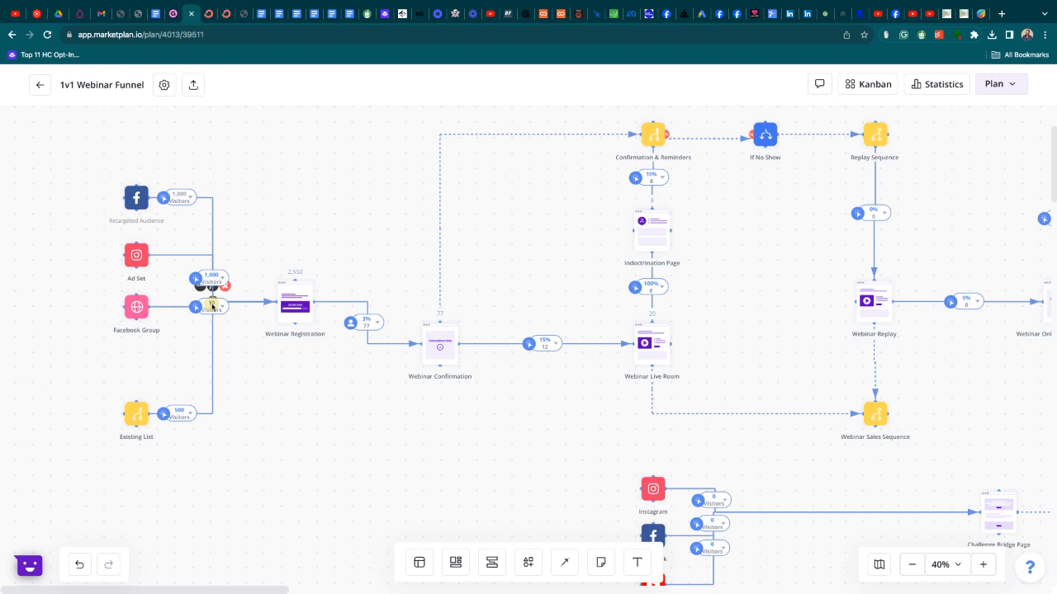
# Set the projected visitors from the Facebook Group source to 100
pyautogui.click(212, 306)
pyautogui.write('1,000')
pyautogui.press('Return')
pyautogui.click(259, 359)
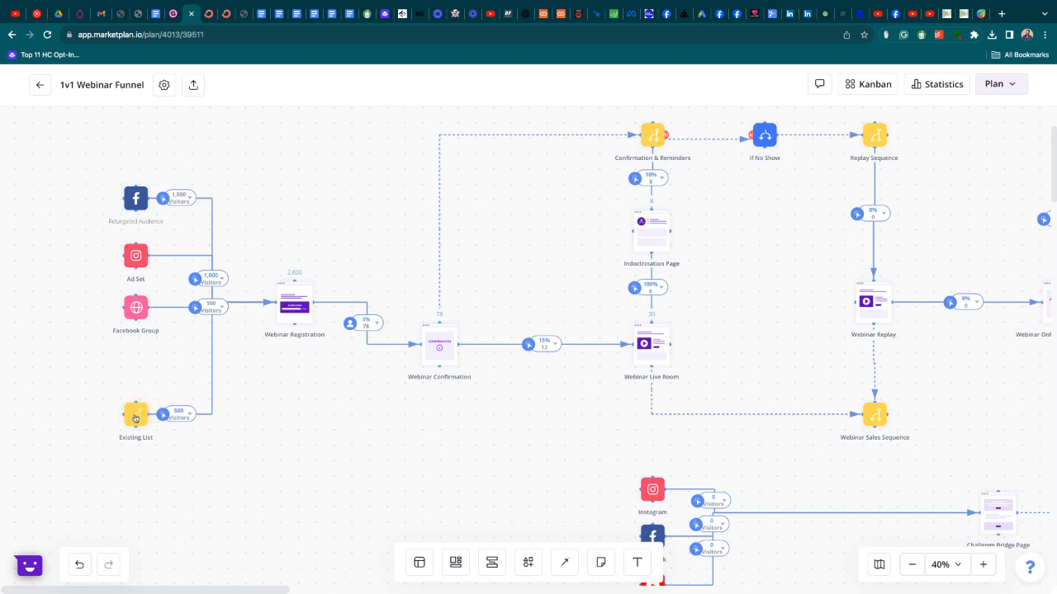
# Set the projected visitors from the Existing List source to 50
pyautogui.moveTo(133, 415)
pyautogui.moveTo(180, 410)
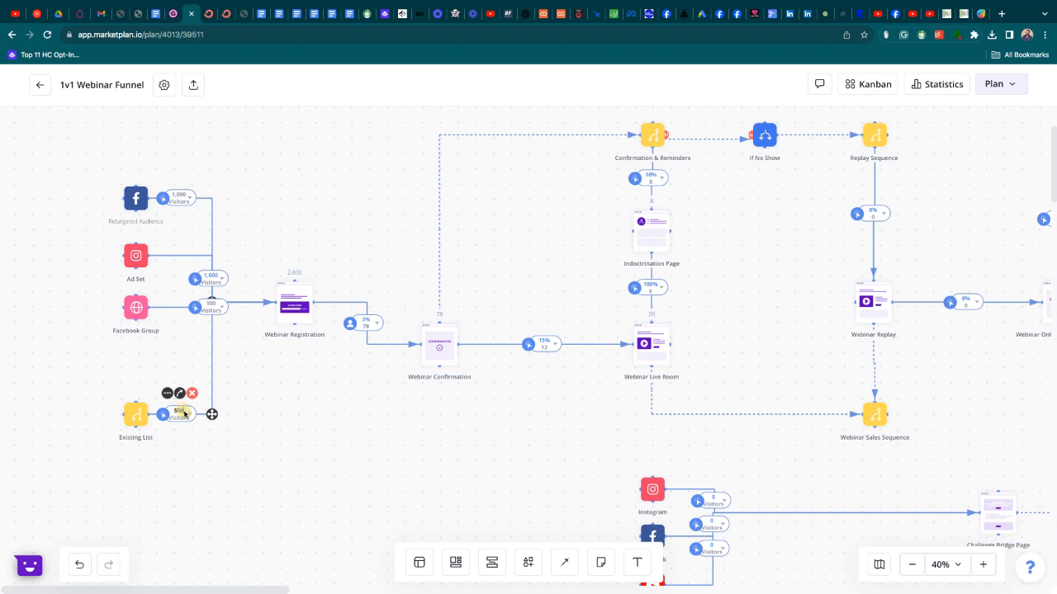
pyautogui.press('BackSpace')
pyautogui.click(246, 406)
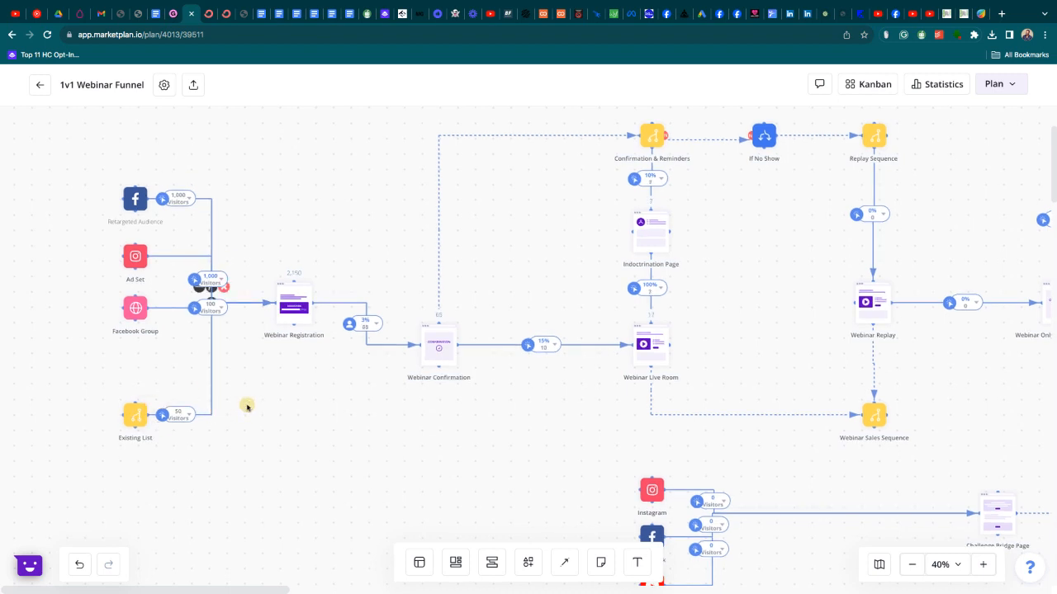
# Examine the projected registration traffic and the conversion rate between Webinar Registration and Webinar Confirmation
pyautogui.click(296, 296)
pyautogui.click(282, 371)
pyautogui.moveTo(366, 322)
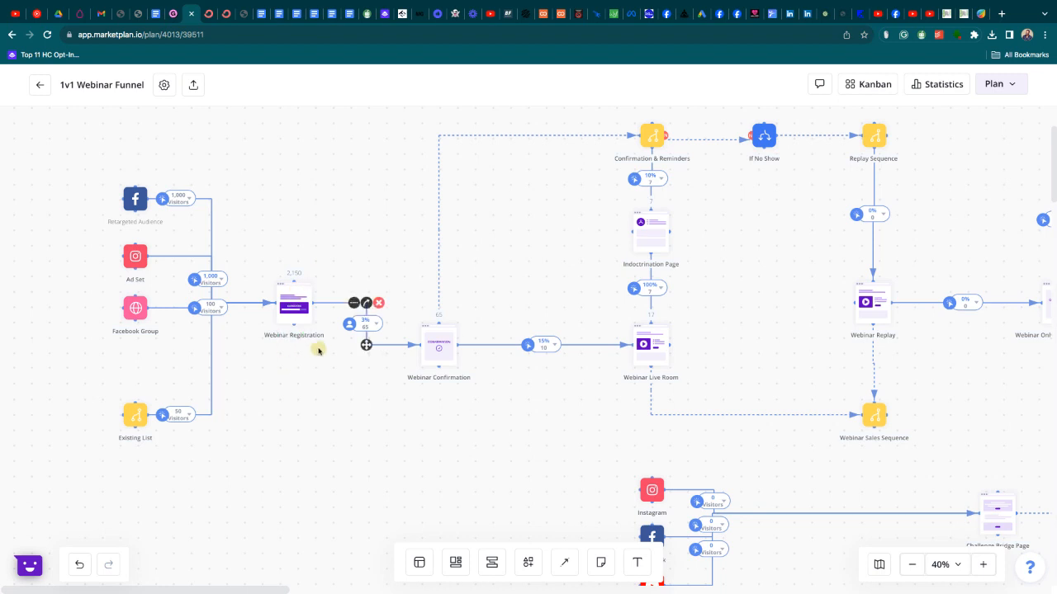
pyautogui.click(365, 323)
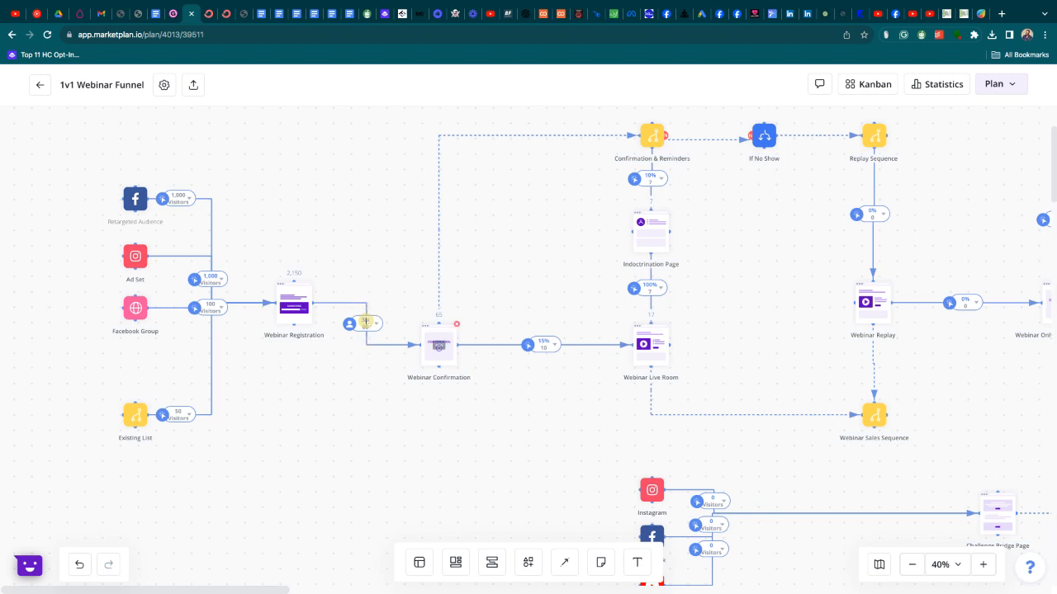
pyautogui.moveTo(365, 323); pyautogui.dragTo(442, 319)
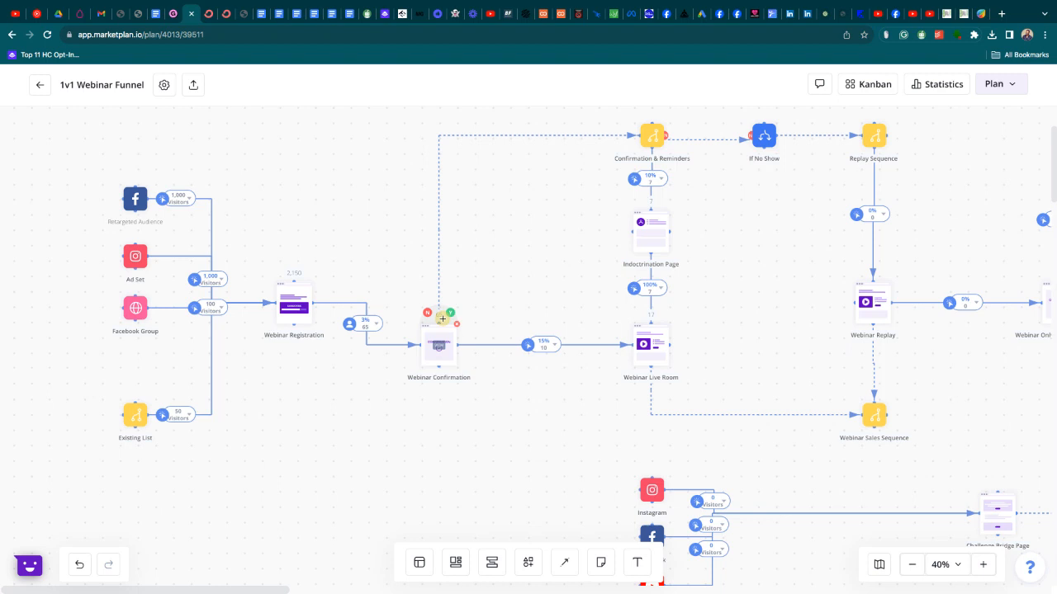
pyautogui.moveTo(443, 318); pyautogui.dragTo(444, 318)
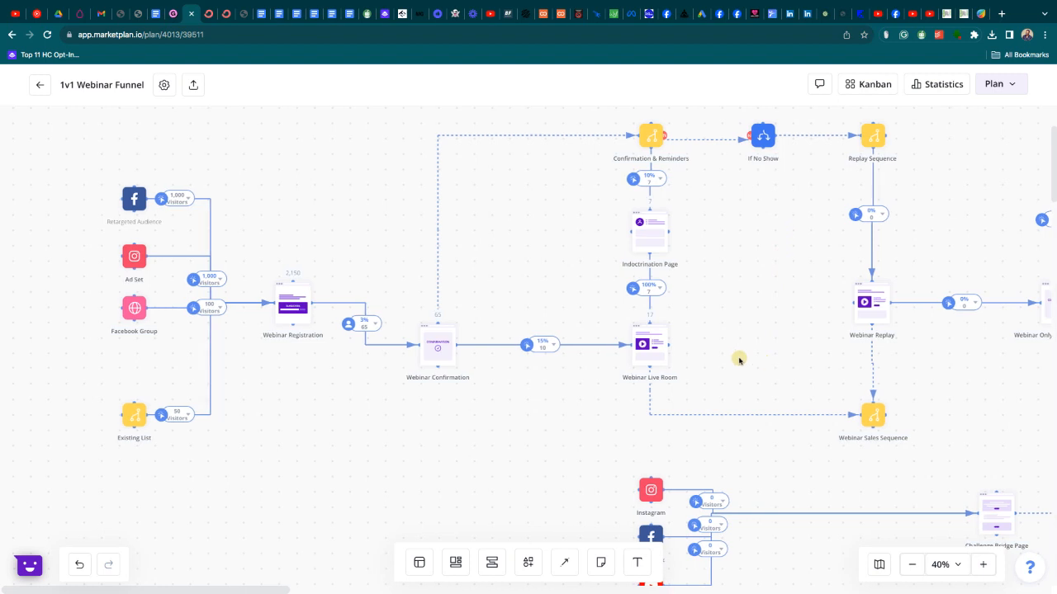
# Review the timed emails and the no-show tagging in the Confirmation & Reminders sequence, then close it
pyautogui.hscroll(3, 738, 358)
pyautogui.hscroll(1, 699, 355)
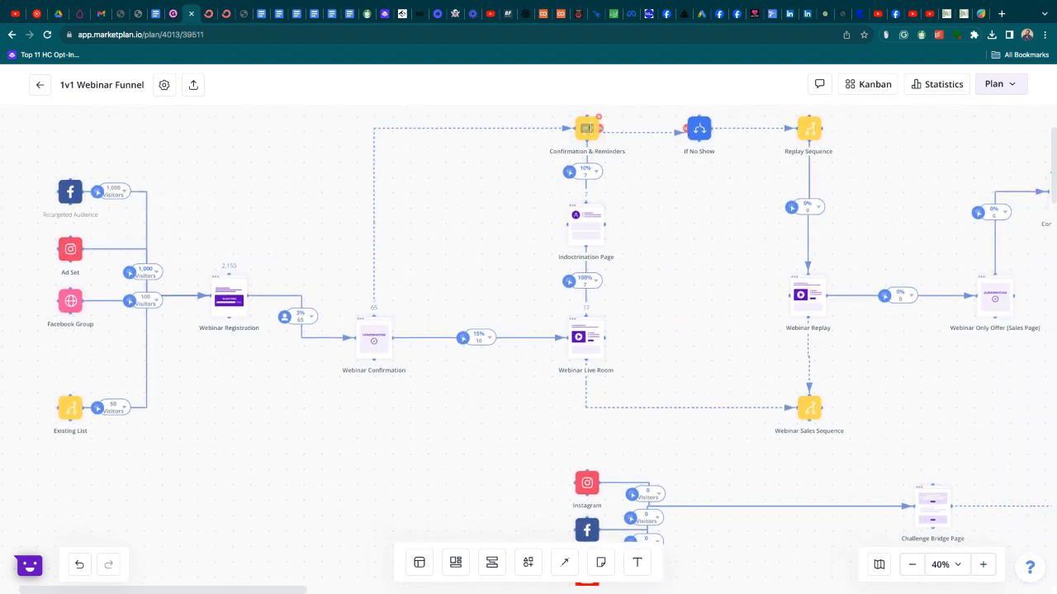
pyautogui.click(588, 130)
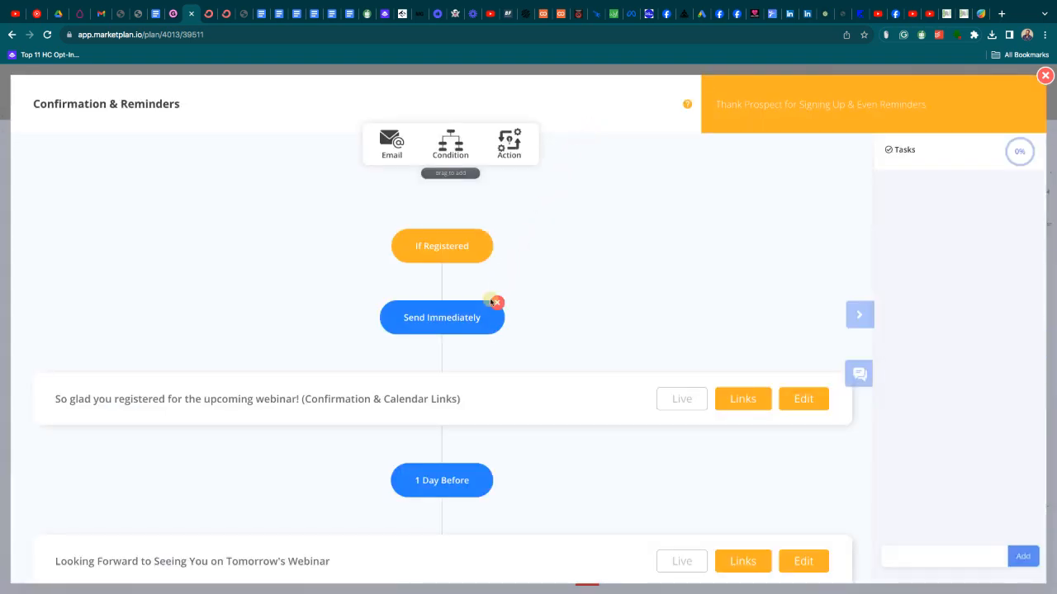
pyautogui.scroll(-1, 468, 339)
pyautogui.scroll(-5, 452, 294)
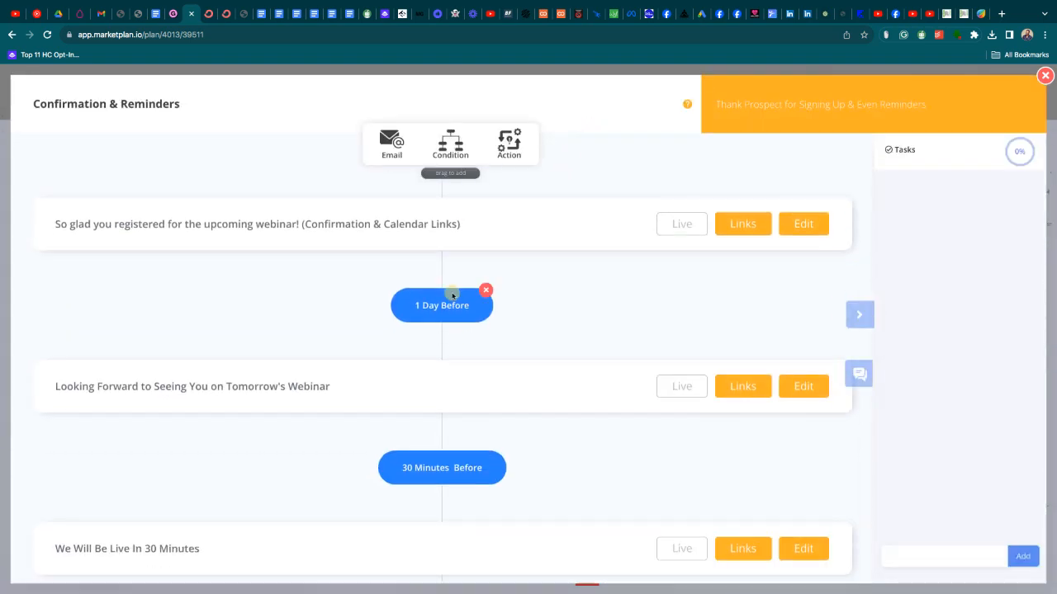
pyautogui.scroll(-5, 452, 294)
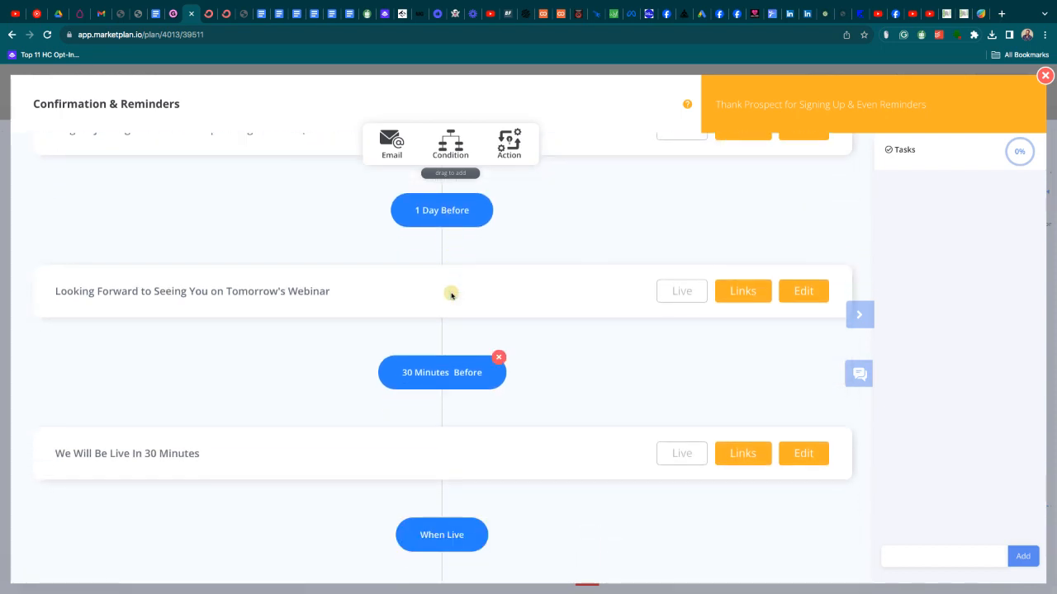
pyautogui.scroll(-4, 420, 310)
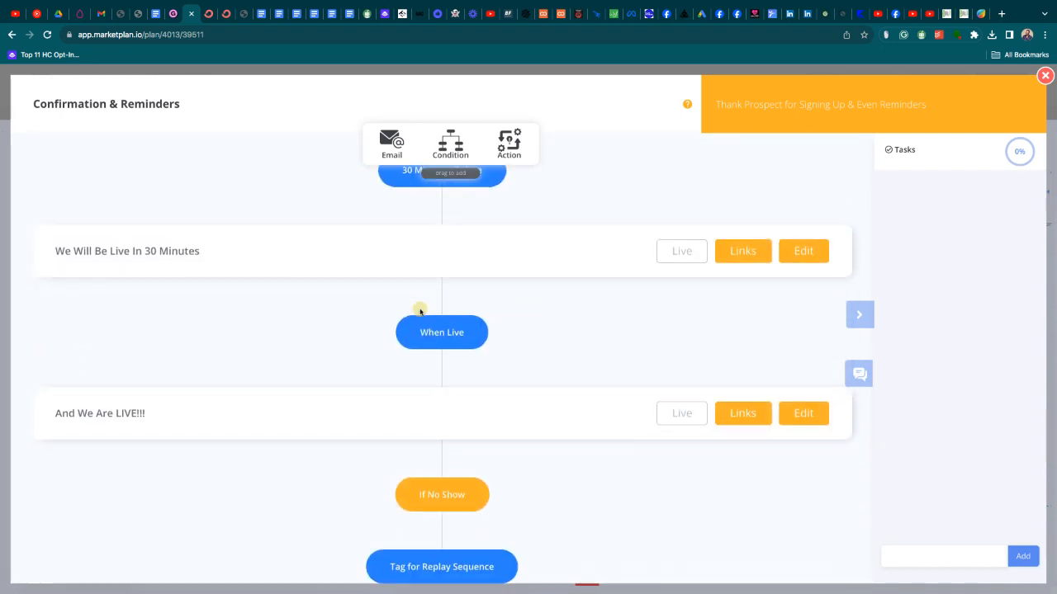
pyautogui.scroll(-4, 419, 310)
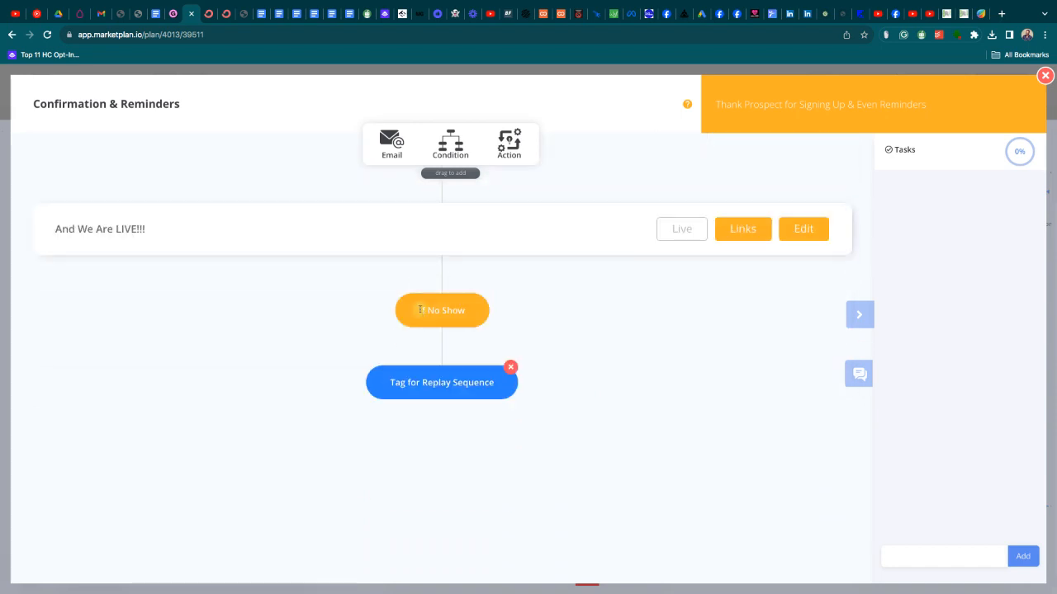
pyautogui.click(1045, 75)
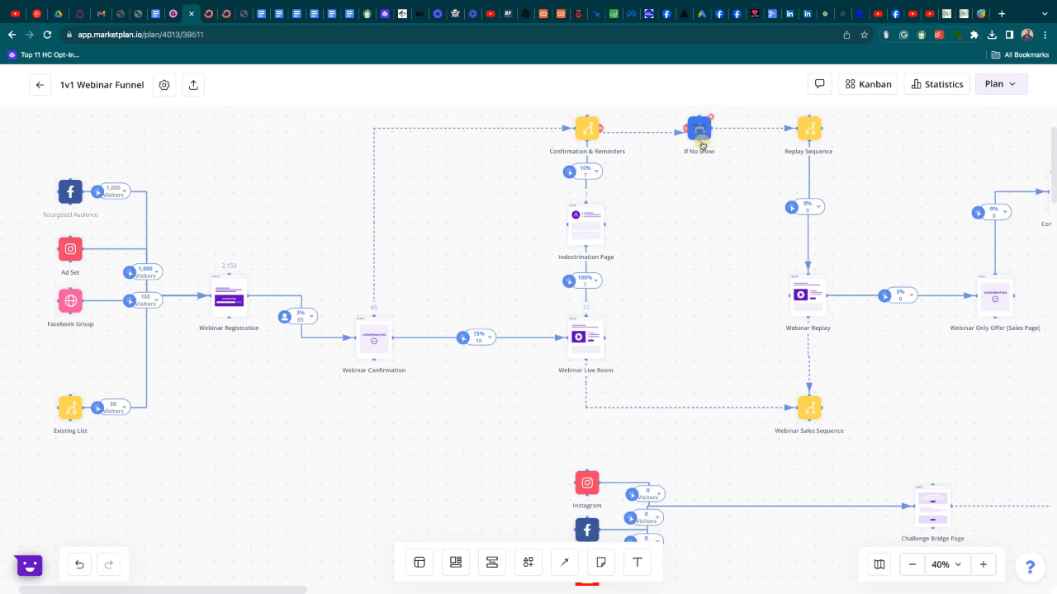
# Open the settings of the If No Show condition and dismiss them without changes
pyautogui.moveTo(701, 142)
pyautogui.click(698, 128)
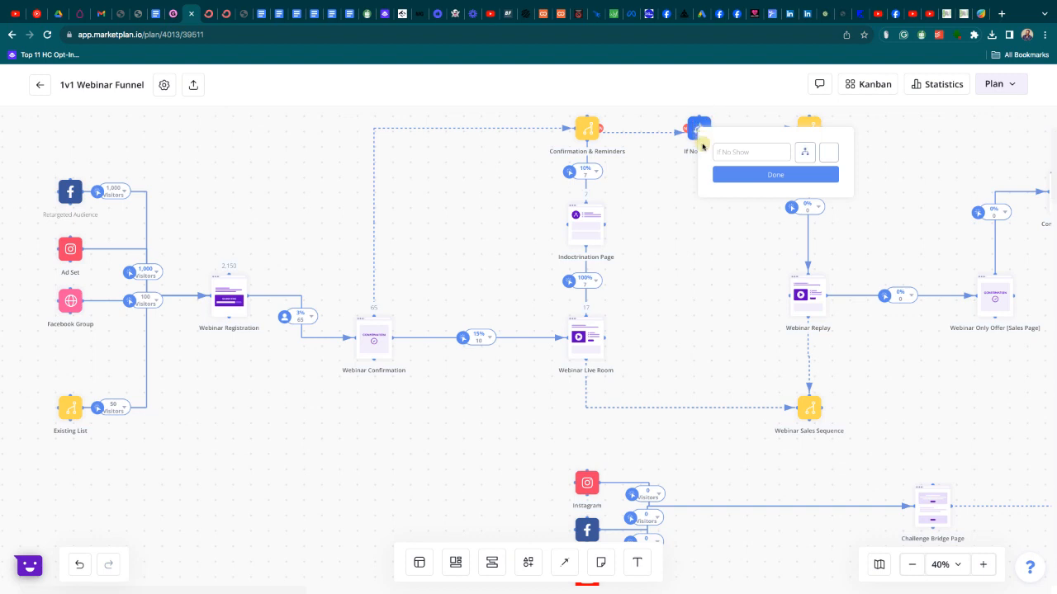
pyautogui.click(717, 207)
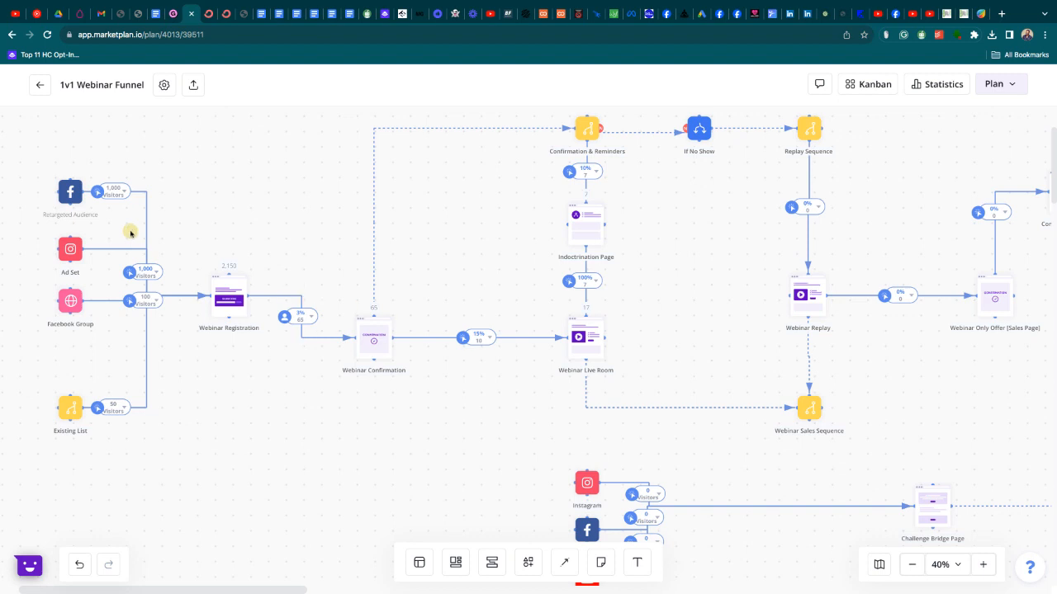
# Examine the funnel around Webinar Live Room, the social traffic sources, the Webinar Sales Sequence and the Replay Sequence
pyautogui.scroll(-2, 130, 234)
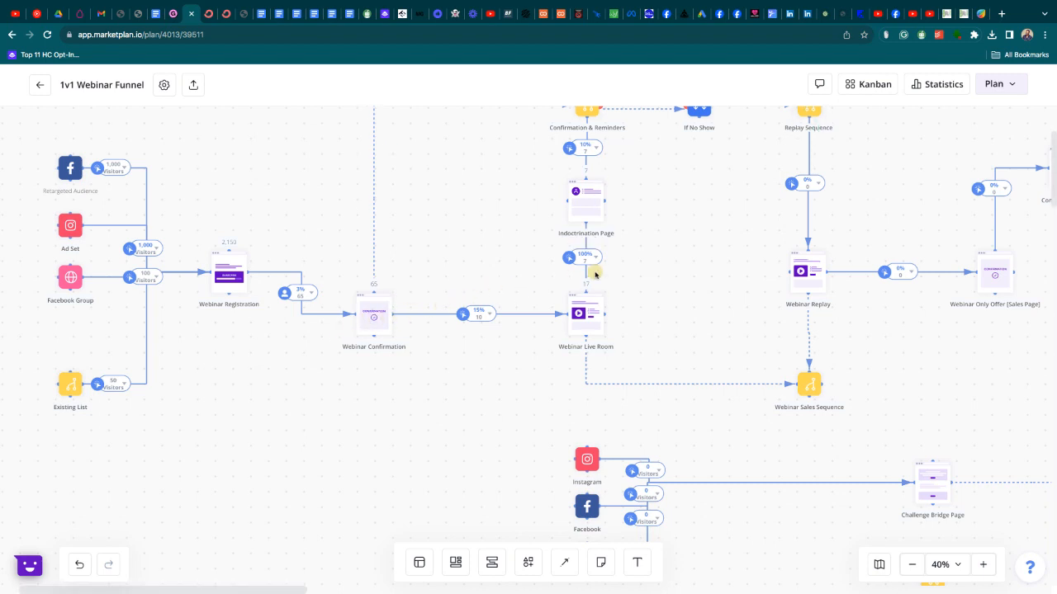
pyautogui.scroll(1, 618, 269)
pyautogui.scroll(3, 617, 268)
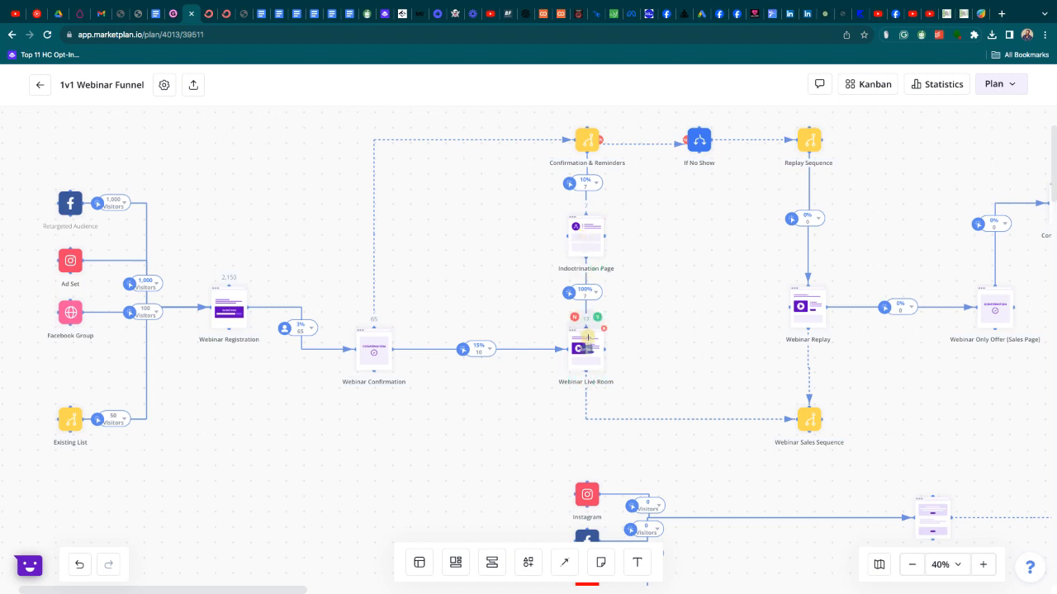
pyautogui.scroll(-2, 589, 334)
pyautogui.scroll(-10, 588, 303)
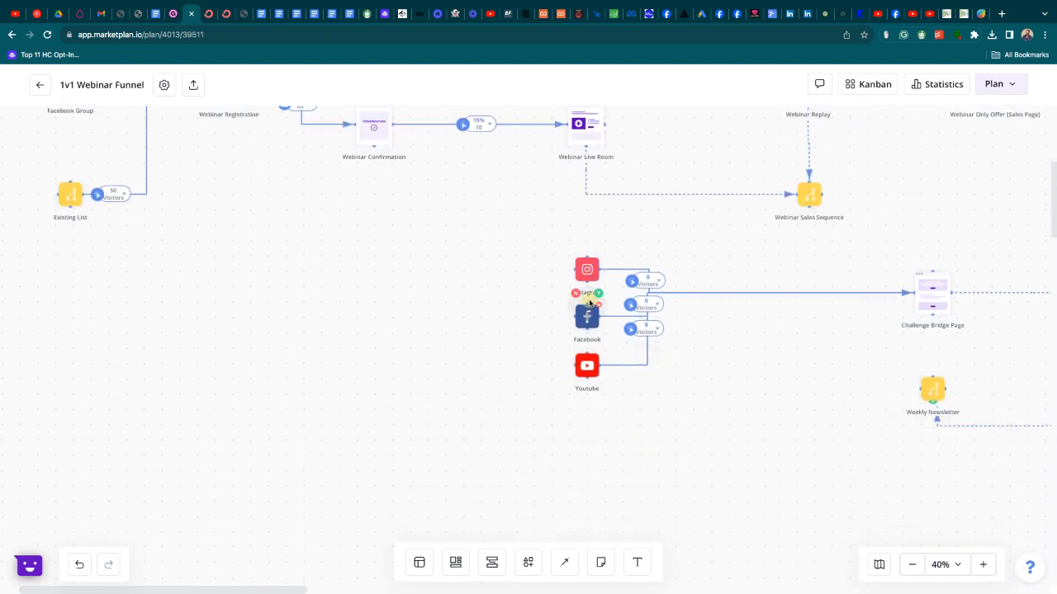
pyautogui.scroll(8, 615, 186)
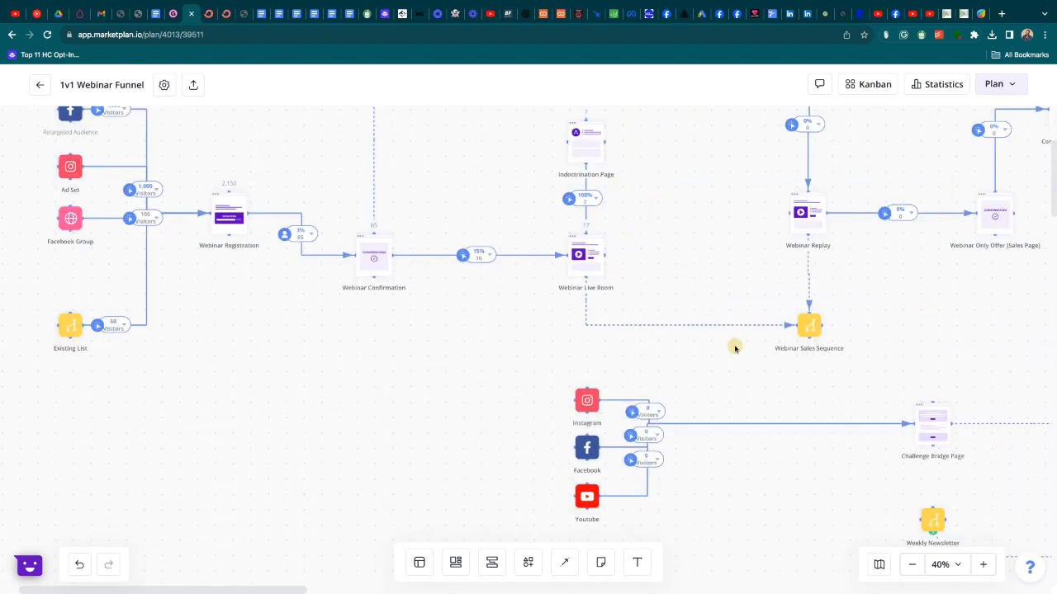
pyautogui.hscroll(6, 455, 357)
pyautogui.hscroll(4, 455, 357)
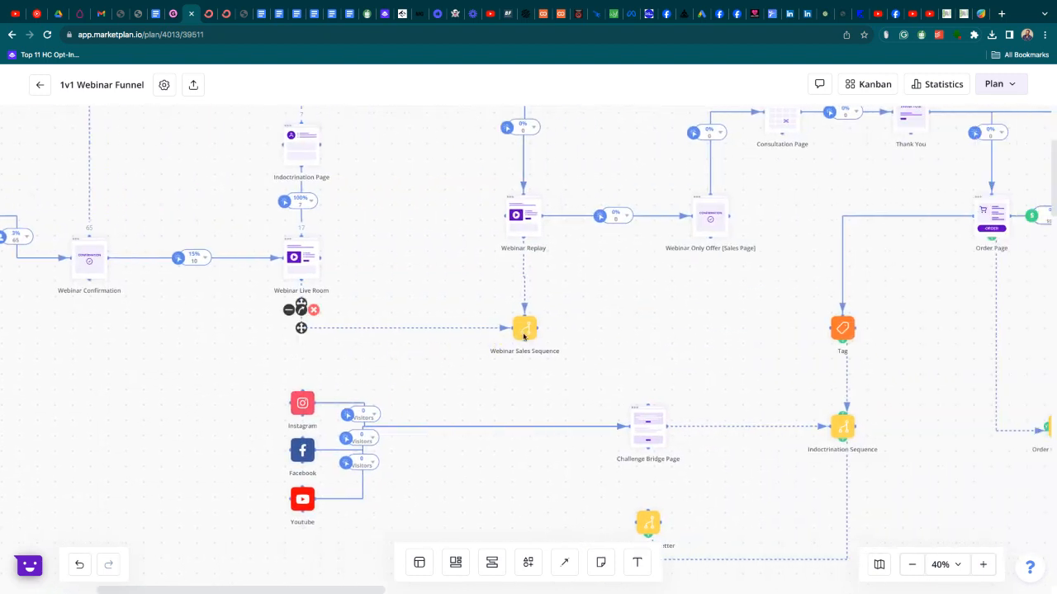
pyautogui.moveTo(524, 334)
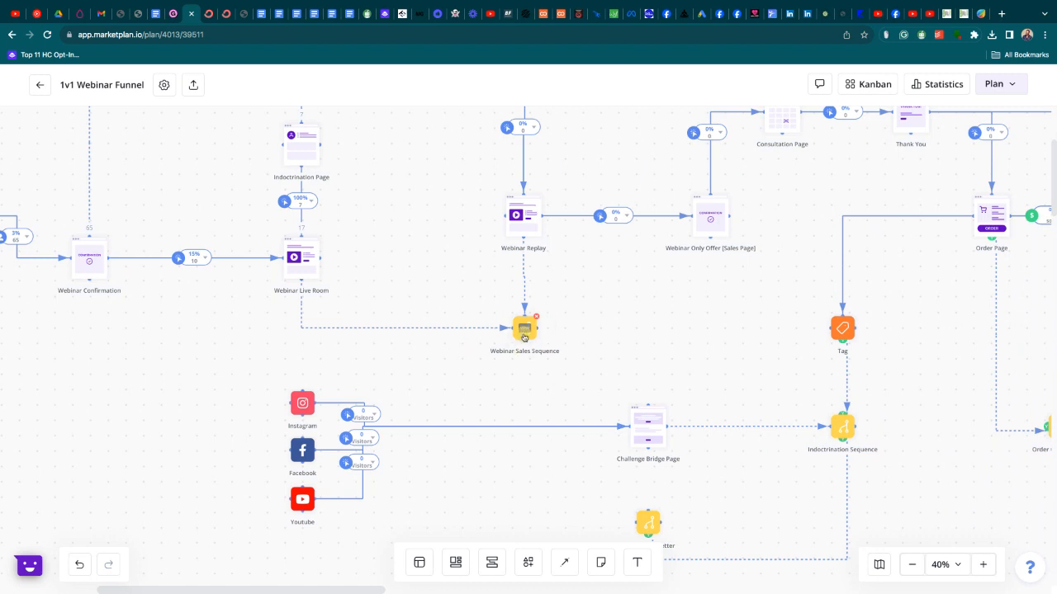
pyautogui.scroll(5, 559, 279)
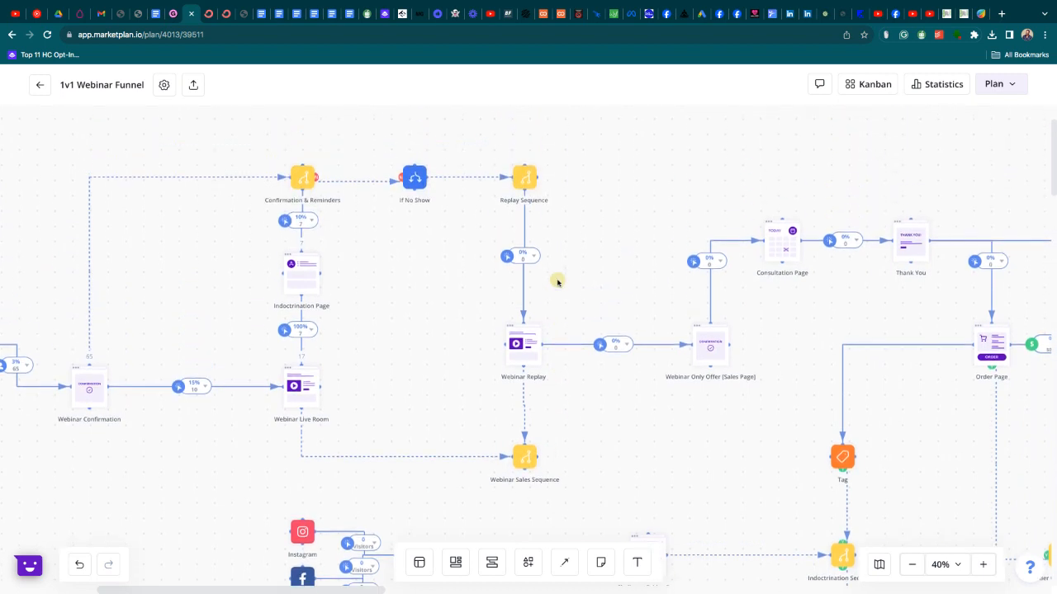
pyautogui.moveTo(524, 180)
pyautogui.click(525, 178)
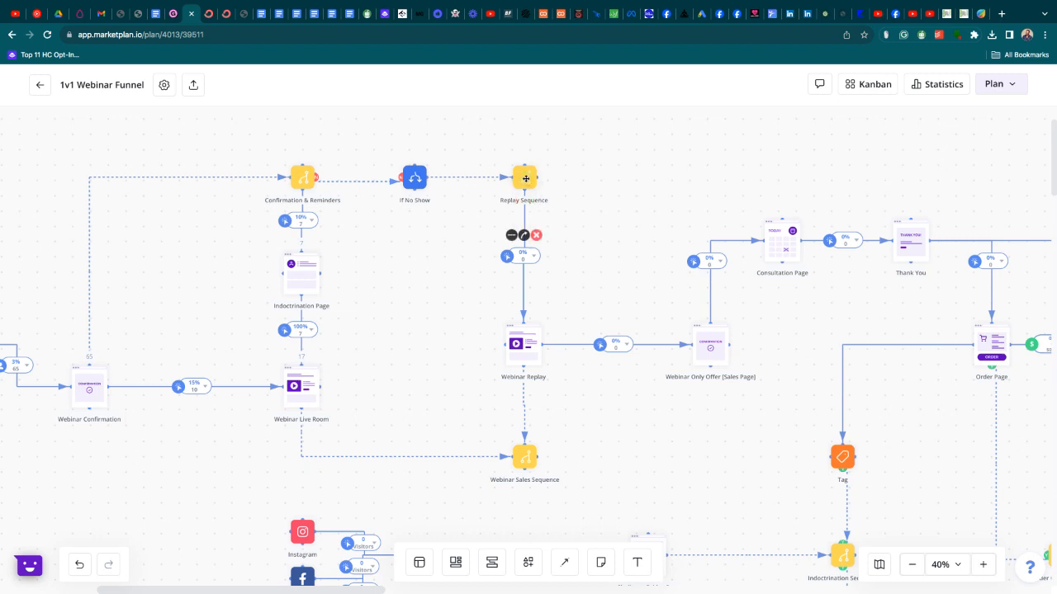
pyautogui.scroll(-1, 283, 264)
pyautogui.moveTo(272, 278)
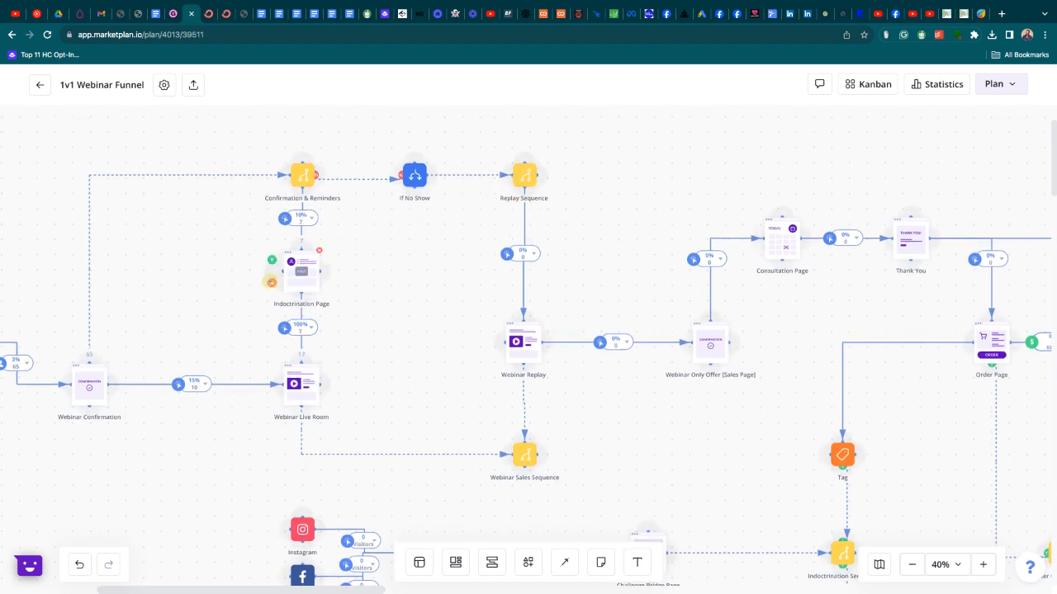
# Examine the start of the funnel, from the traffic sources through Webinar Registration to Webinar Confirmation
pyautogui.hscroll(-5, 271, 304)
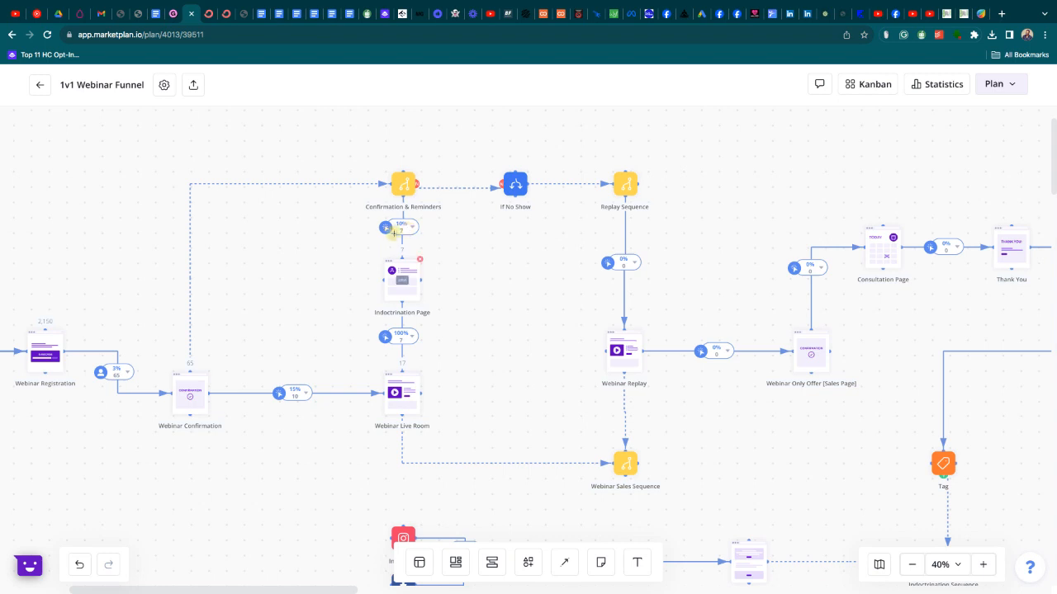
pyautogui.hscroll(-3, 334, 256)
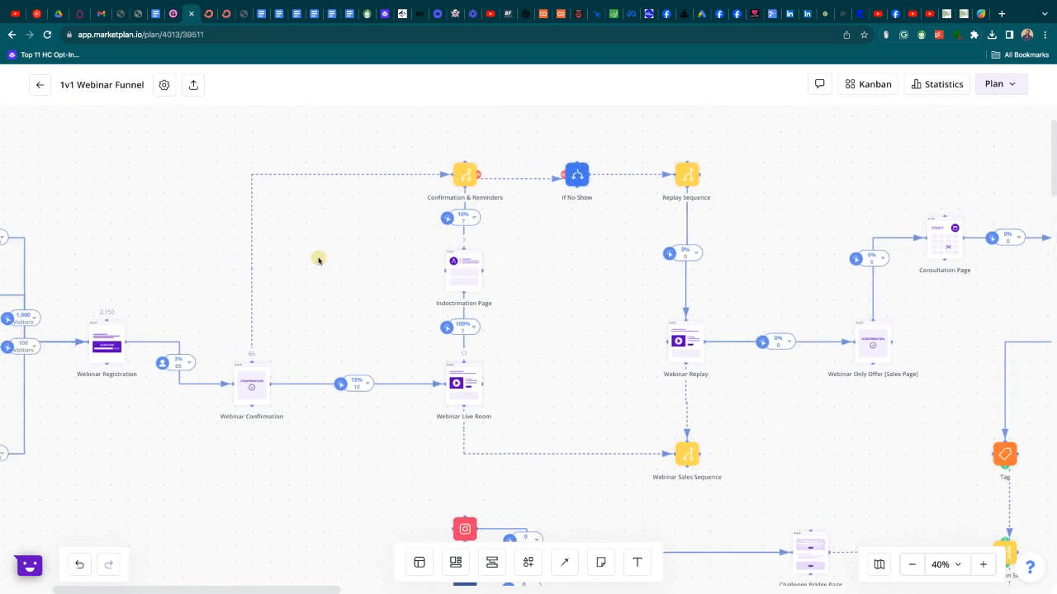
pyautogui.hscroll(-5, 194, 283)
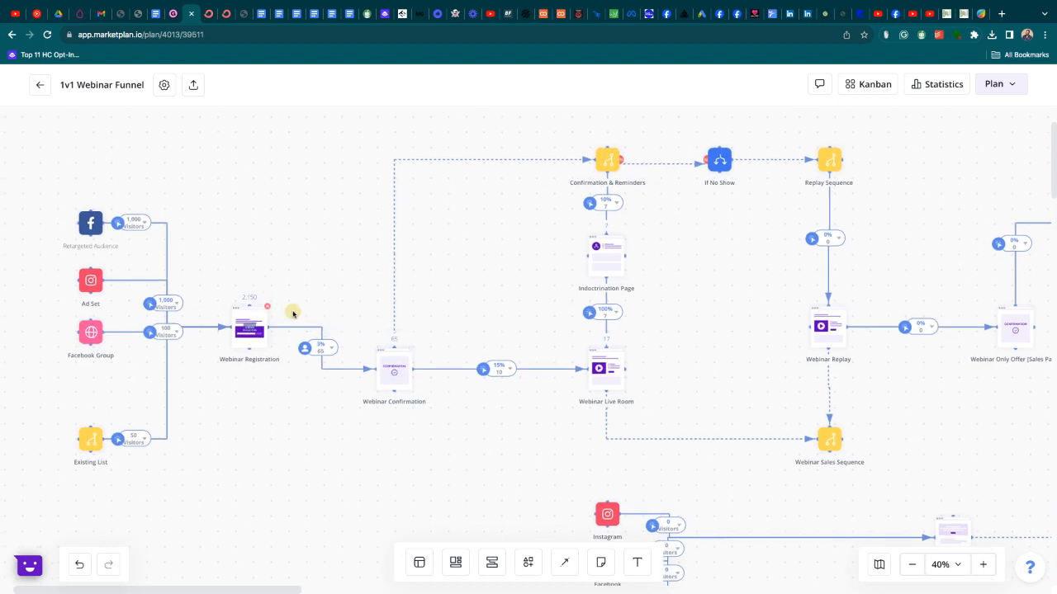
pyautogui.moveTo(324, 341)
pyautogui.moveTo(248, 328)
pyautogui.moveTo(476, 314); pyautogui.dragTo(387, 322)
# Trace the projected attendance from Webinar Registration through Webinar Live Room and across to the Webinar Replay branch
pyautogui.hscroll(3, 388, 322)
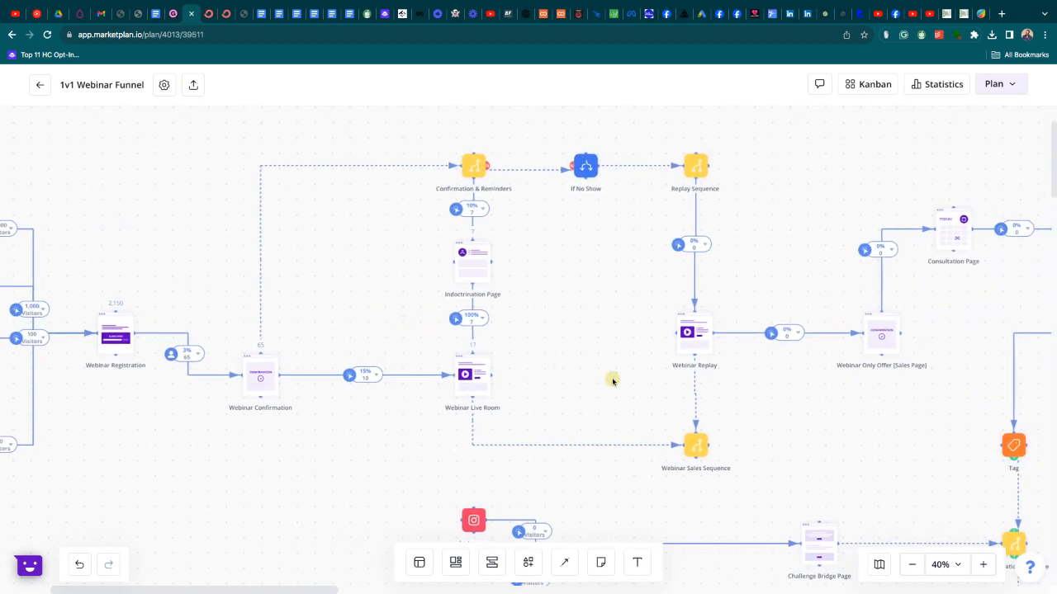
pyautogui.scroll(-2, 578, 363)
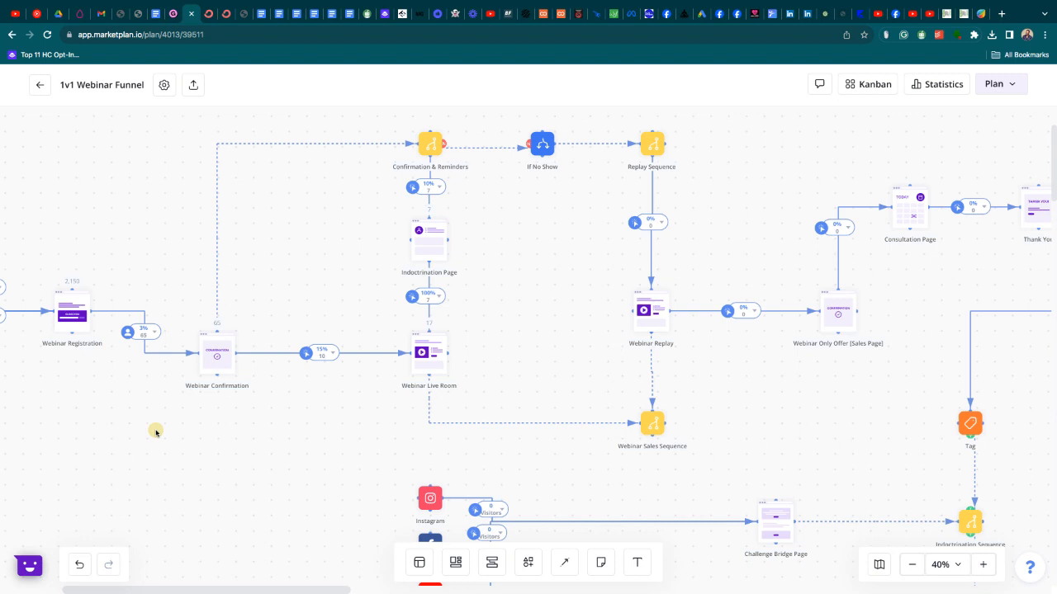
pyautogui.hscroll(2, 530, 366)
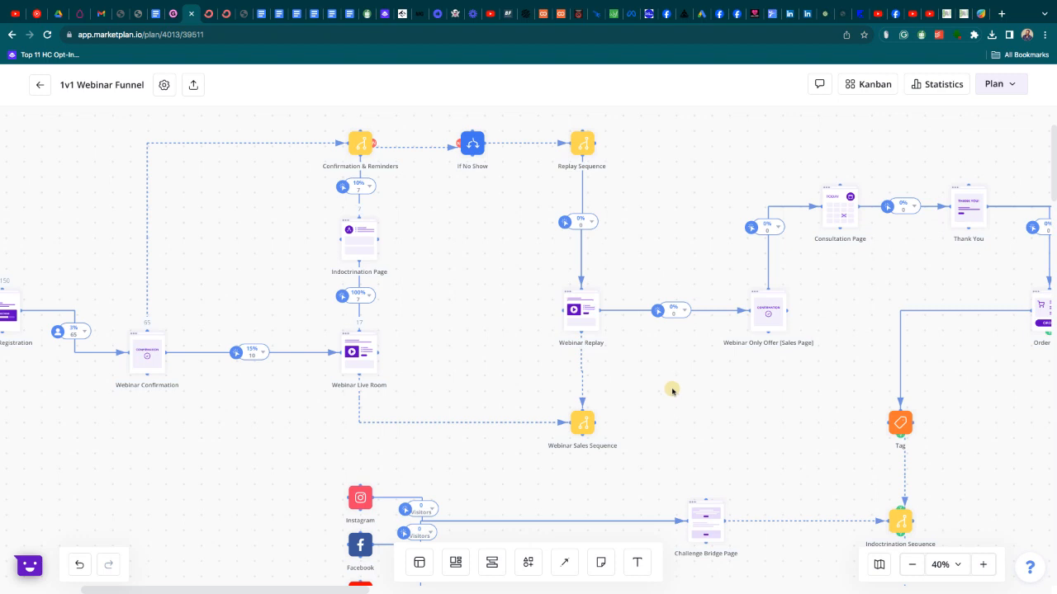
pyautogui.hscroll(2, 652, 392)
pyautogui.scroll(-1, 652, 392)
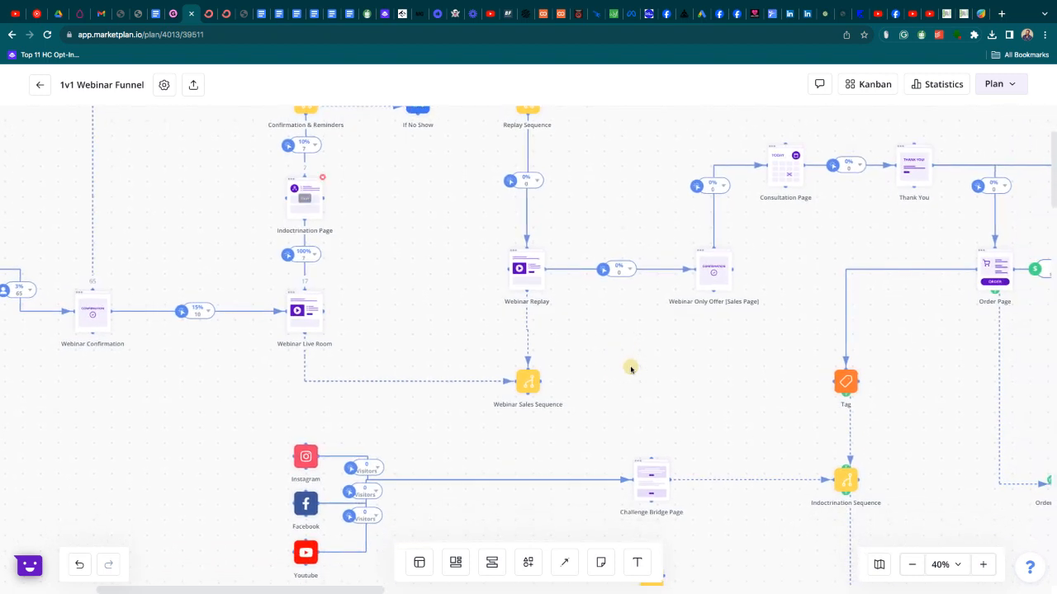
pyautogui.scroll(2, 630, 369)
pyautogui.scroll(1, 627, 365)
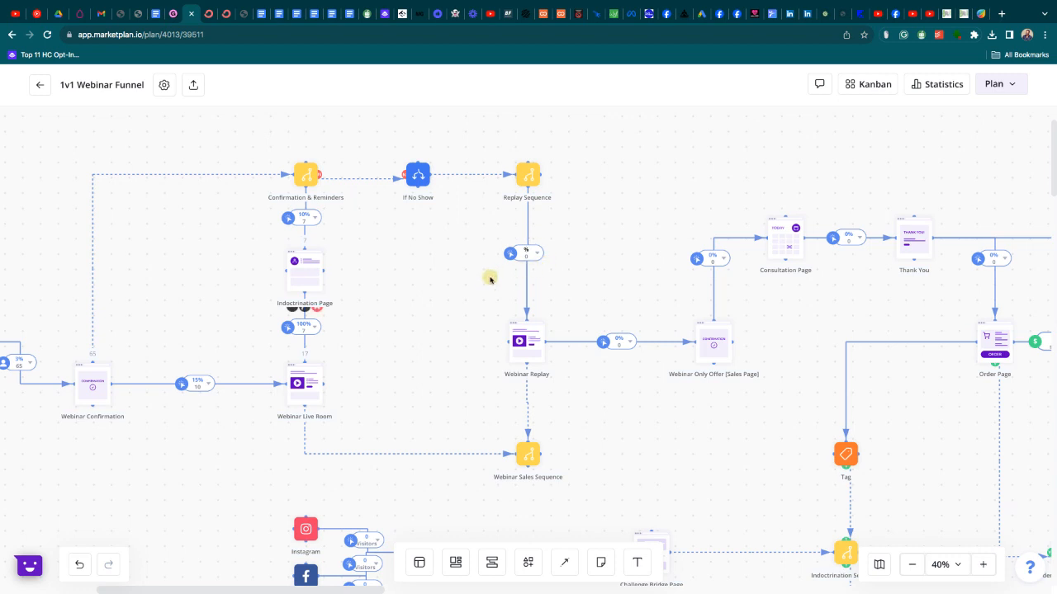
pyautogui.moveTo(289, 332)
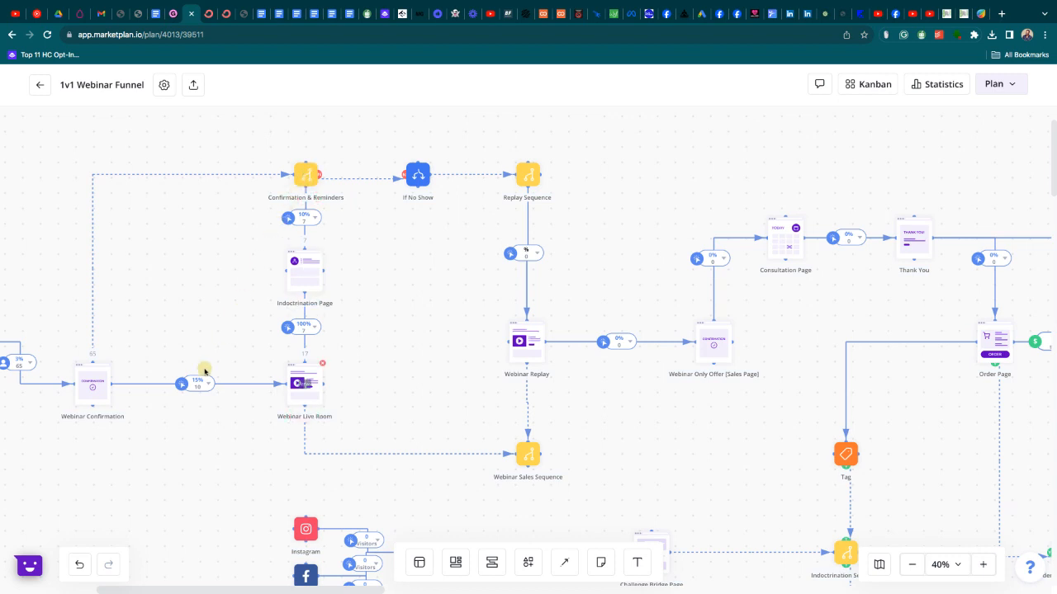
pyautogui.moveTo(156, 462); pyautogui.dragTo(437, 420)
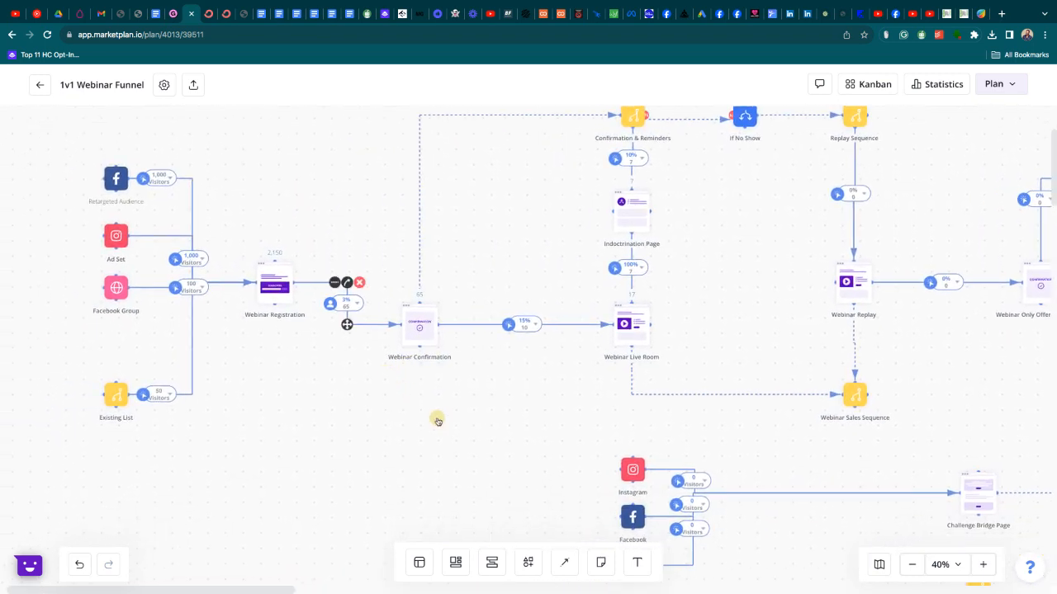
pyautogui.moveTo(591, 411); pyautogui.dragTo(474, 407)
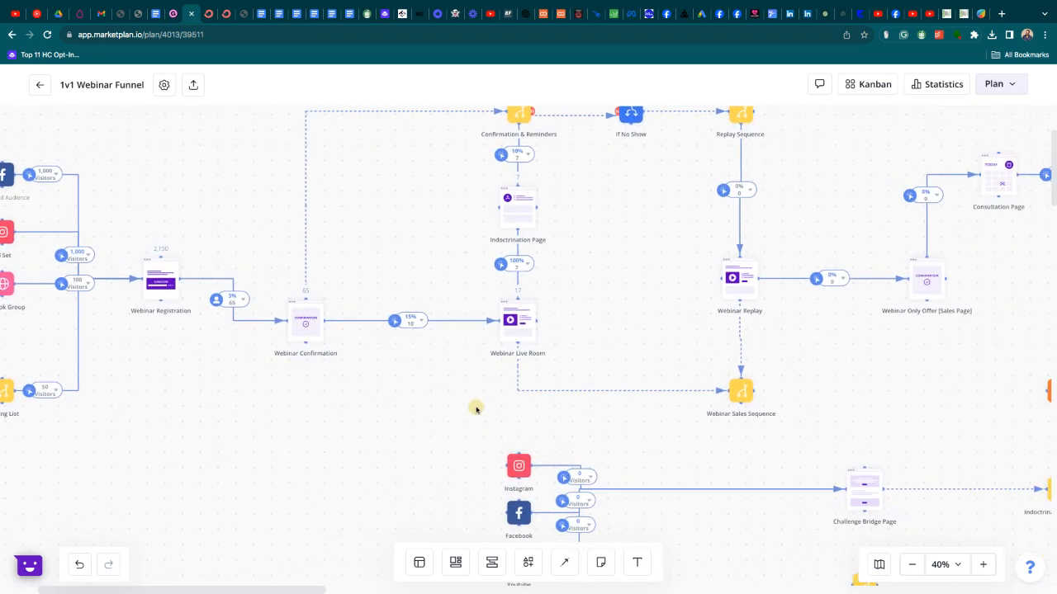
pyautogui.moveTo(645, 410); pyautogui.dragTo(501, 409)
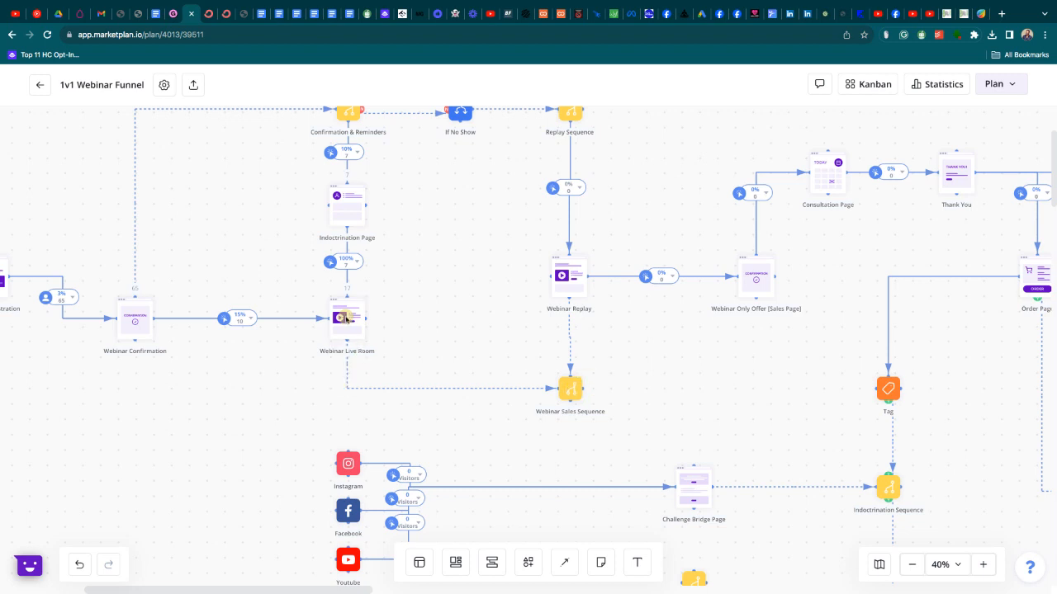
# Set the projected conversion rate between Replay Sequence and Webinar Replay to 50%
pyautogui.scroll(1, 492, 195)
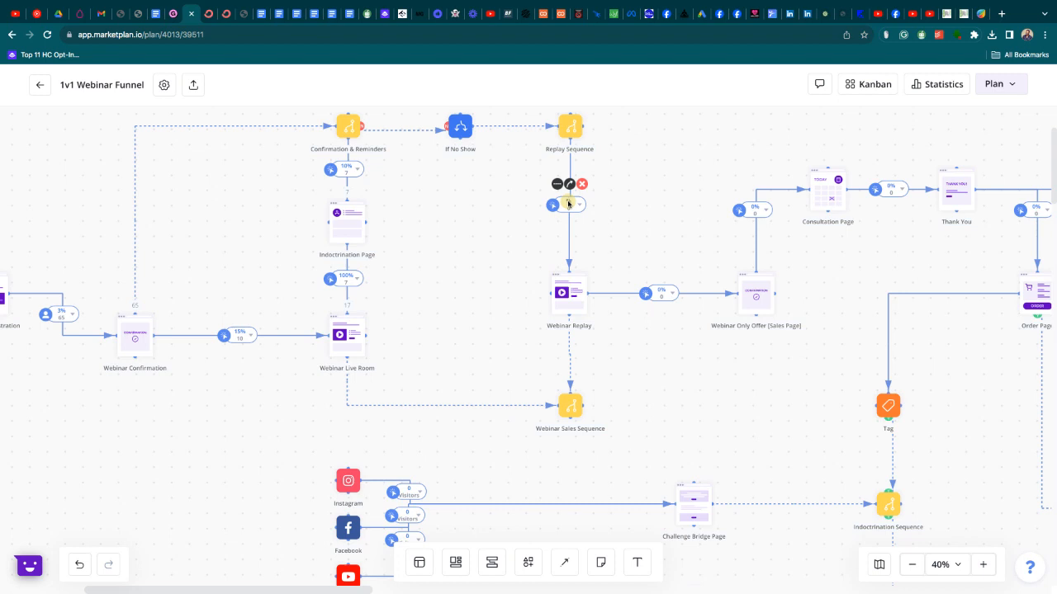
pyautogui.write('50')
pyautogui.press('Return')
pyautogui.click(568, 203)
pyautogui.click(573, 211)
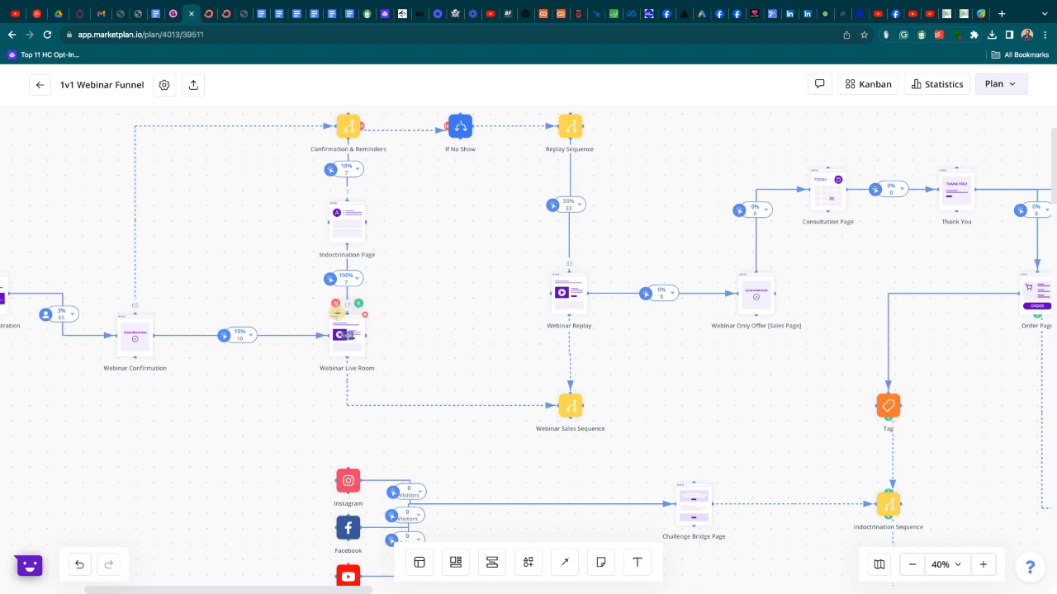
# Connect Webinar Sales Sequence to Webinar Only Offer [Sales Page] and change the connector to a dashed line
pyautogui.moveTo(347, 403)
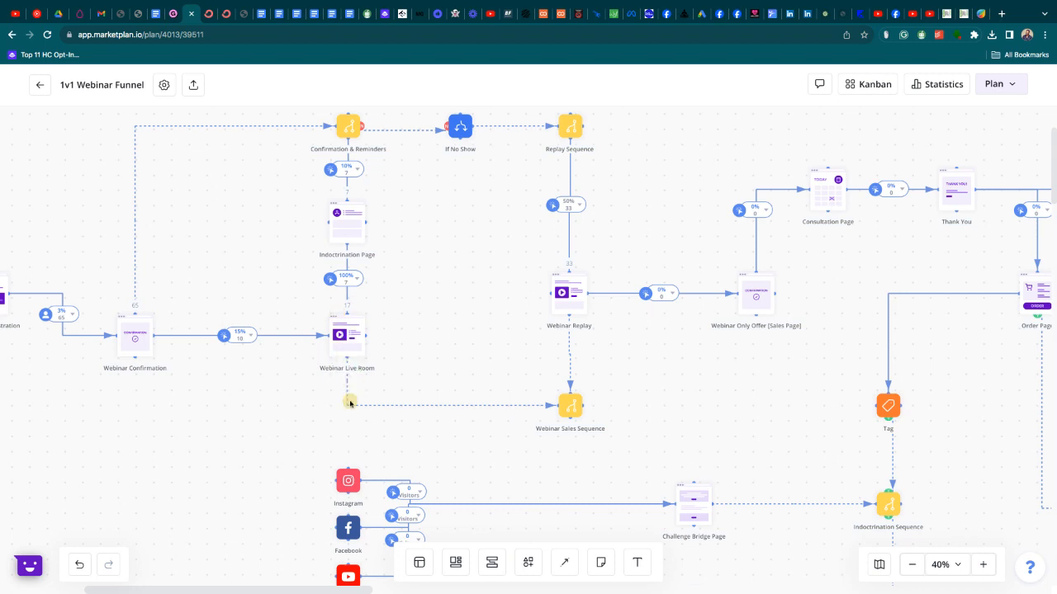
pyautogui.hscroll(1, 667, 373)
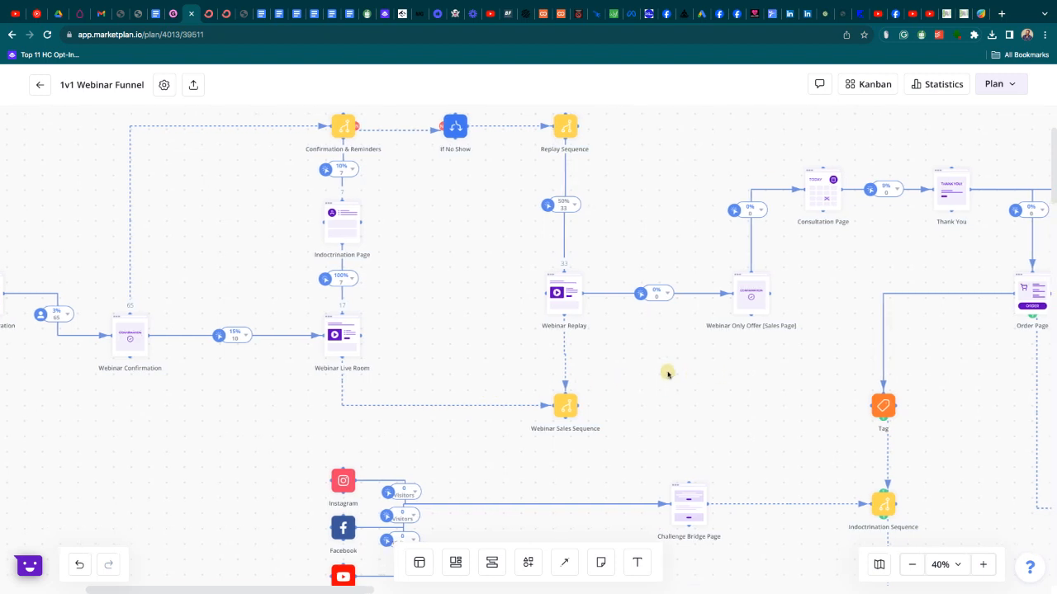
pyautogui.hscroll(3, 627, 374)
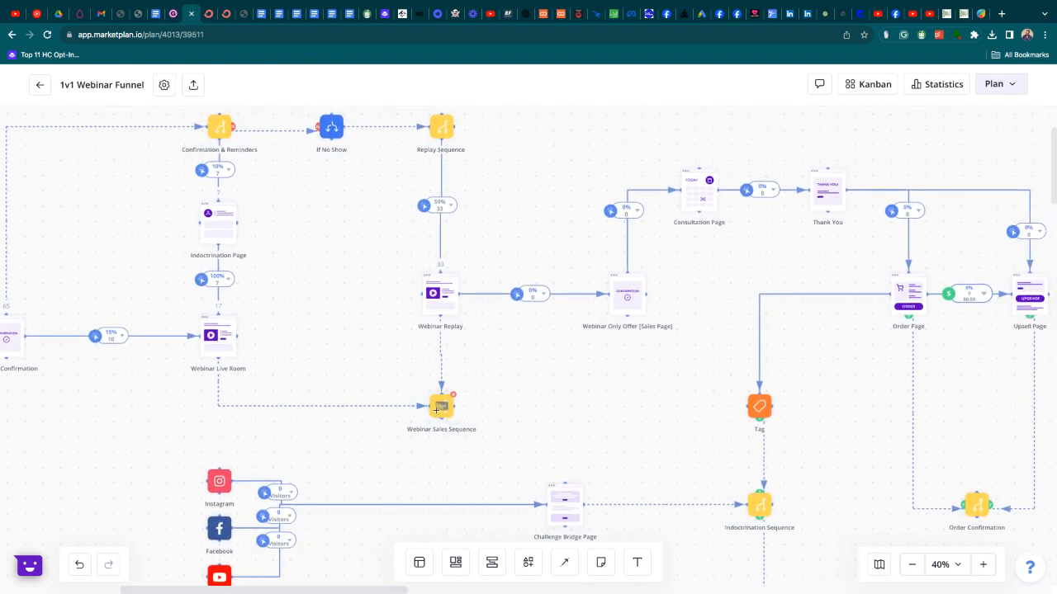
pyautogui.moveTo(436, 410)
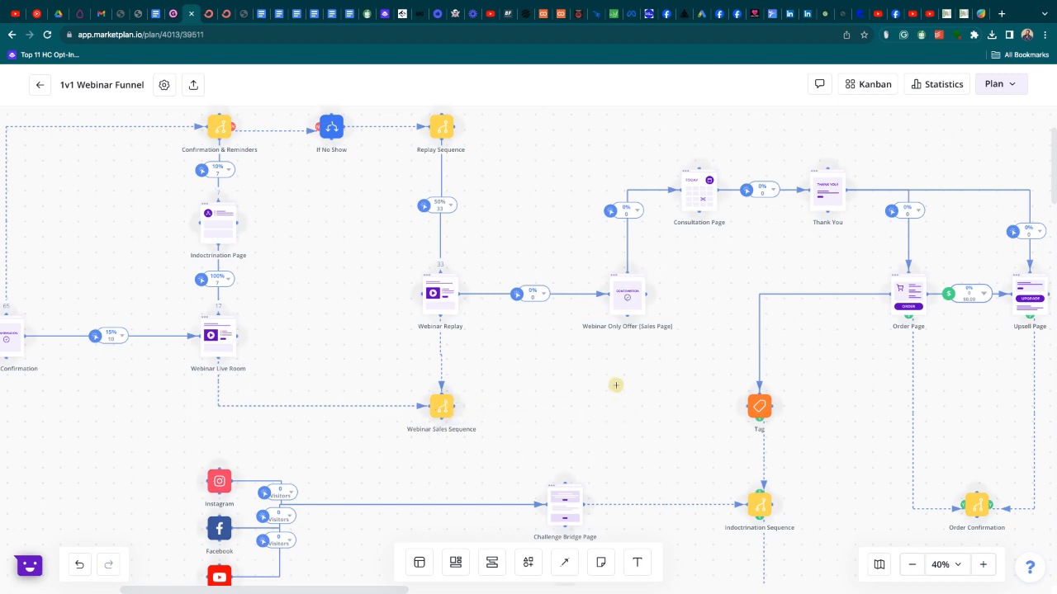
pyautogui.moveTo(616, 385); pyautogui.dragTo(628, 317)
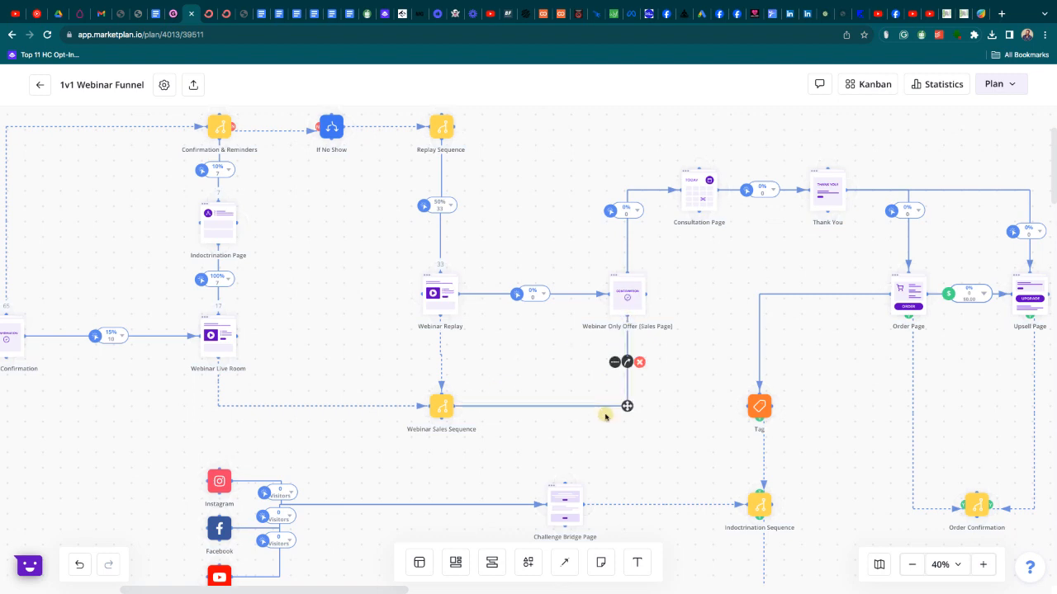
pyautogui.click(615, 362)
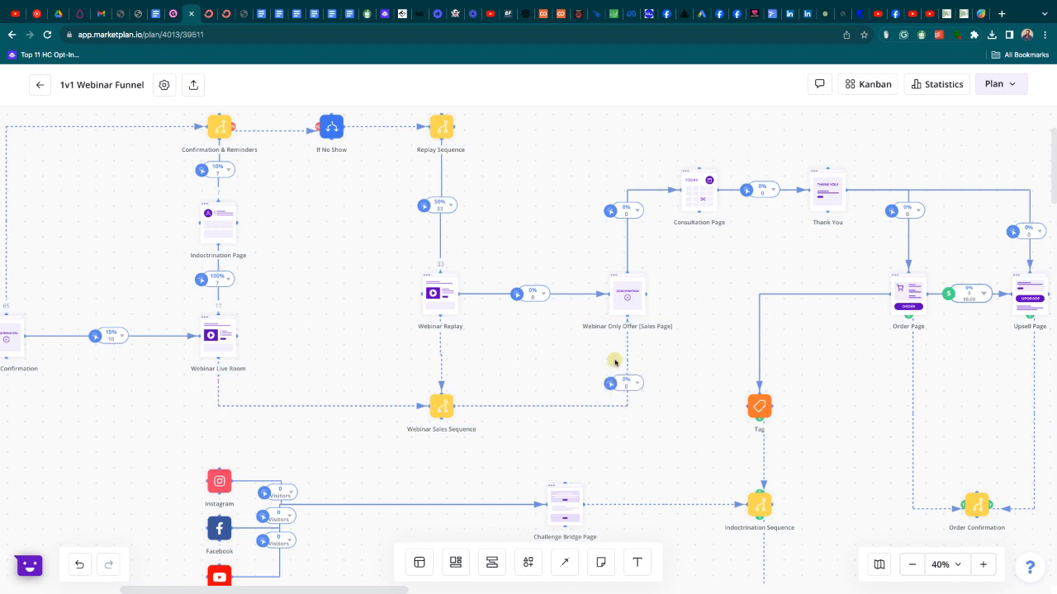
# Set the projected conversion rates to 15% from Webinar Replay to Webinar Only Offer and 10% from there to Consultation Page
pyautogui.click(532, 291)
pyautogui.moveTo(707, 319); pyautogui.dragTo(561, 307)
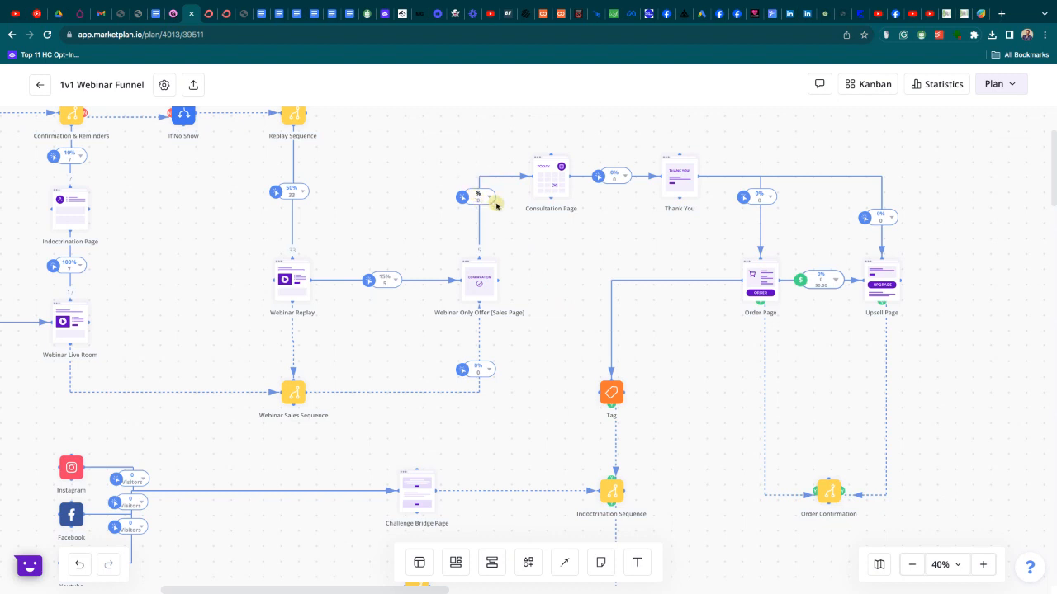
pyautogui.write('10')
pyautogui.moveTo(487, 193)
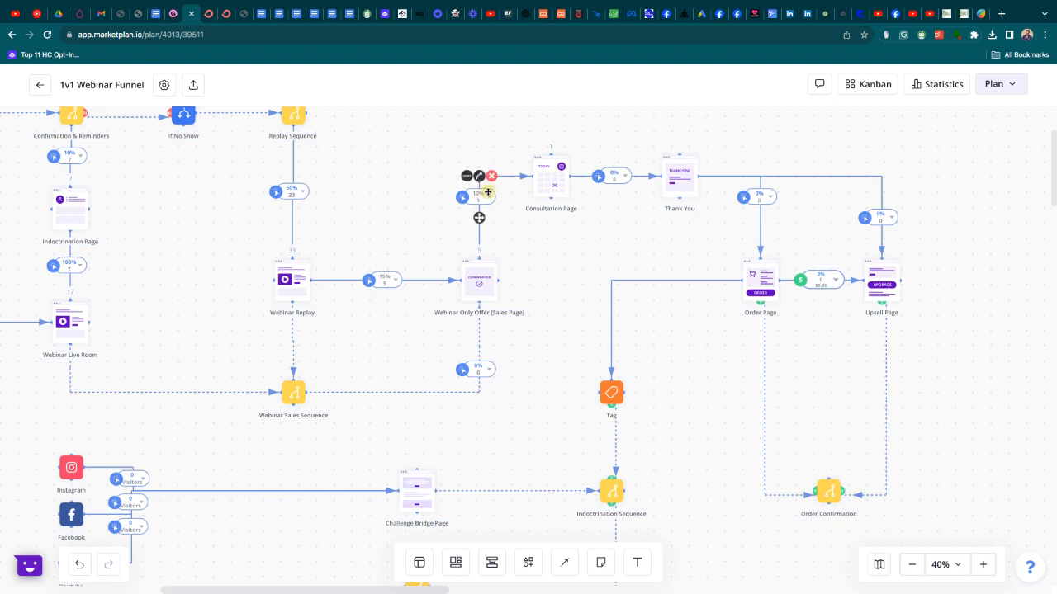
# Set the projected visitors from the Retargeted Audience traffic source to 5,000
pyautogui.hscroll(-3, 427, 228)
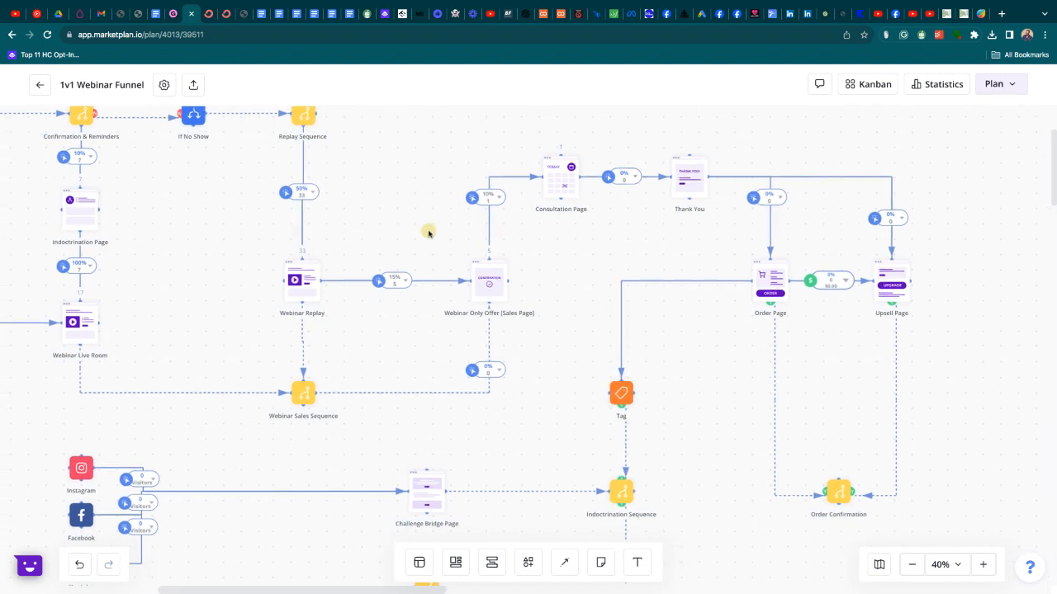
pyautogui.hscroll(-2, 309, 270)
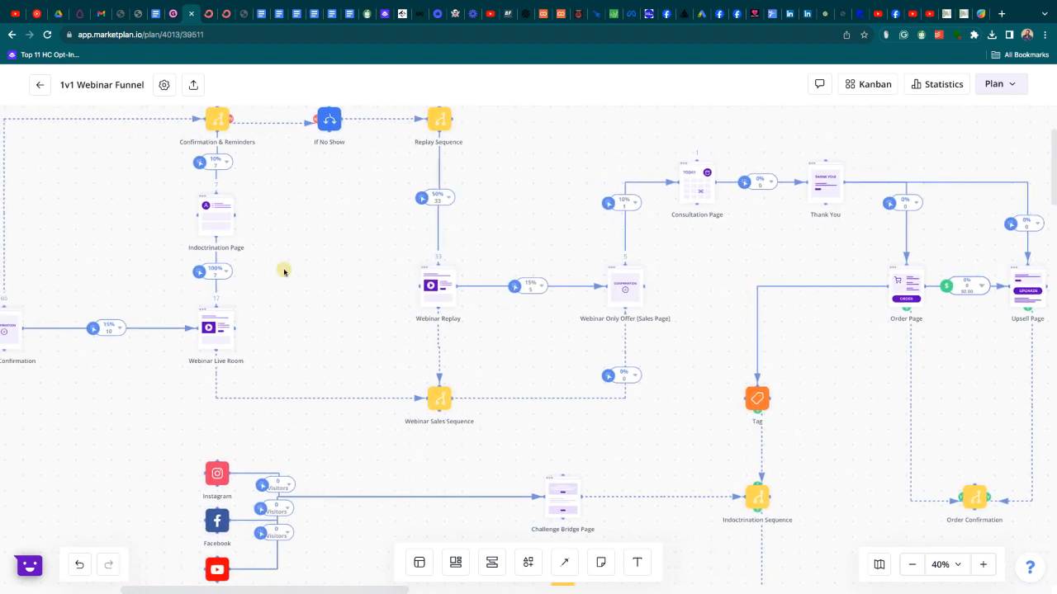
pyautogui.hscroll(-4, 284, 270)
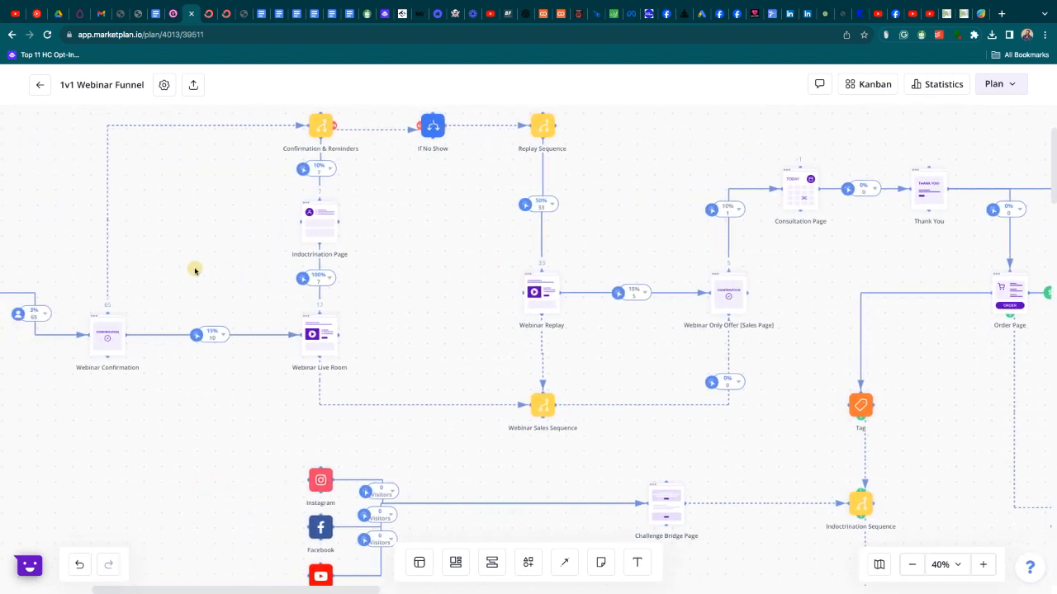
pyautogui.hscroll(-4, 195, 269)
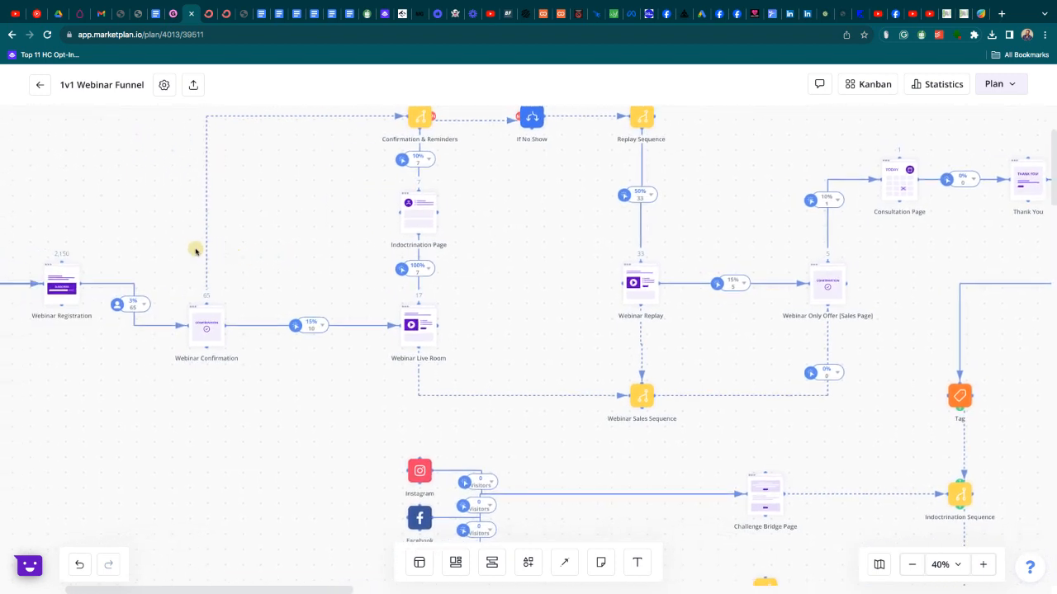
pyautogui.hscroll(-5, 264, 256)
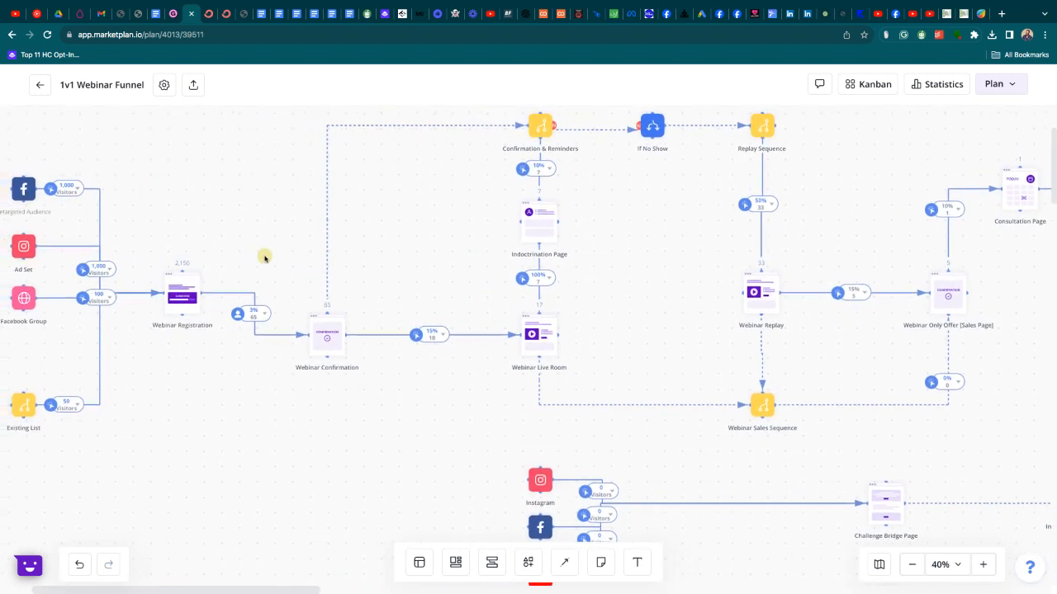
pyautogui.hscroll(-5, 265, 256)
pyautogui.moveTo(181, 188)
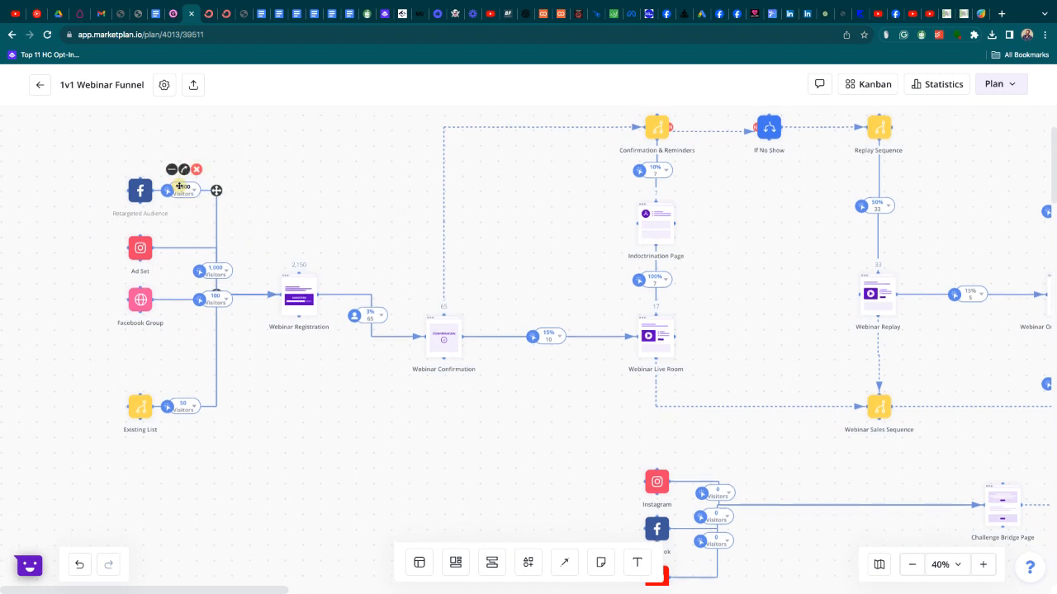
pyautogui.press('BackSpace')
pyautogui.write('5')
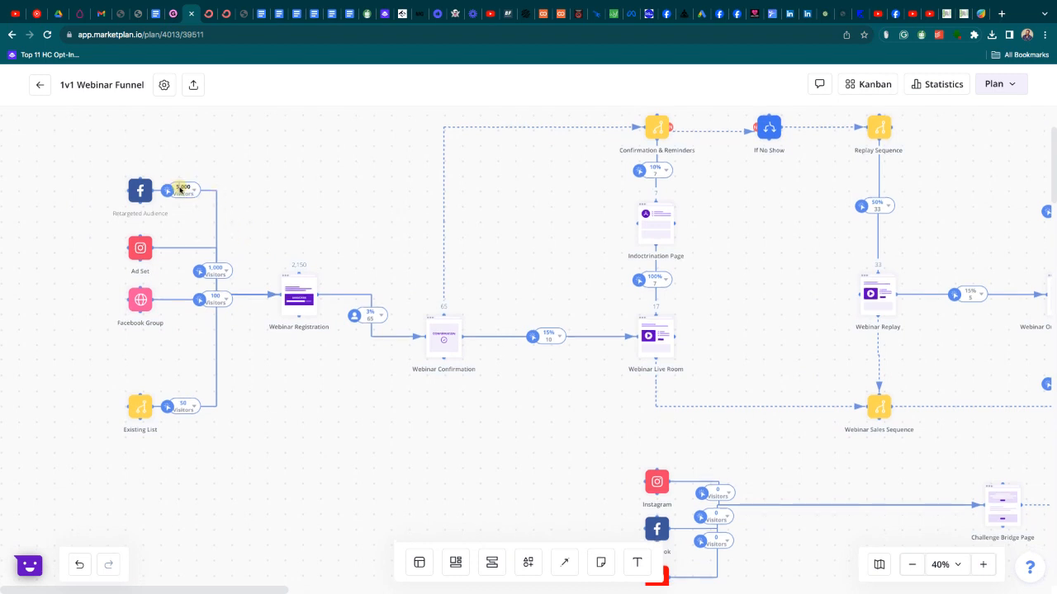
# Set the projected visitors from the Ad Set traffic source to 3,000
pyautogui.click(211, 268)
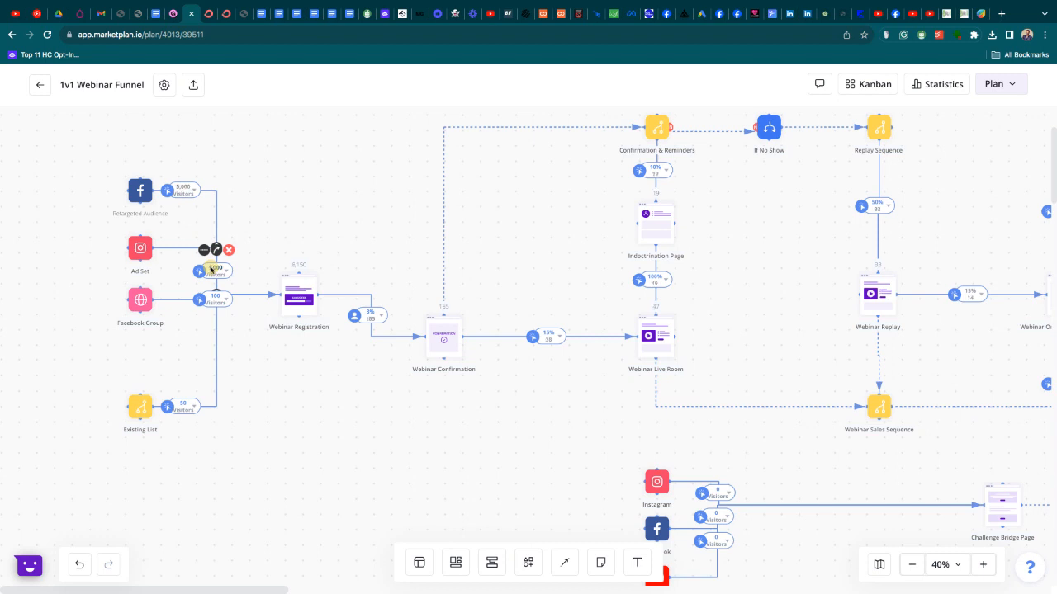
pyautogui.click(212, 269)
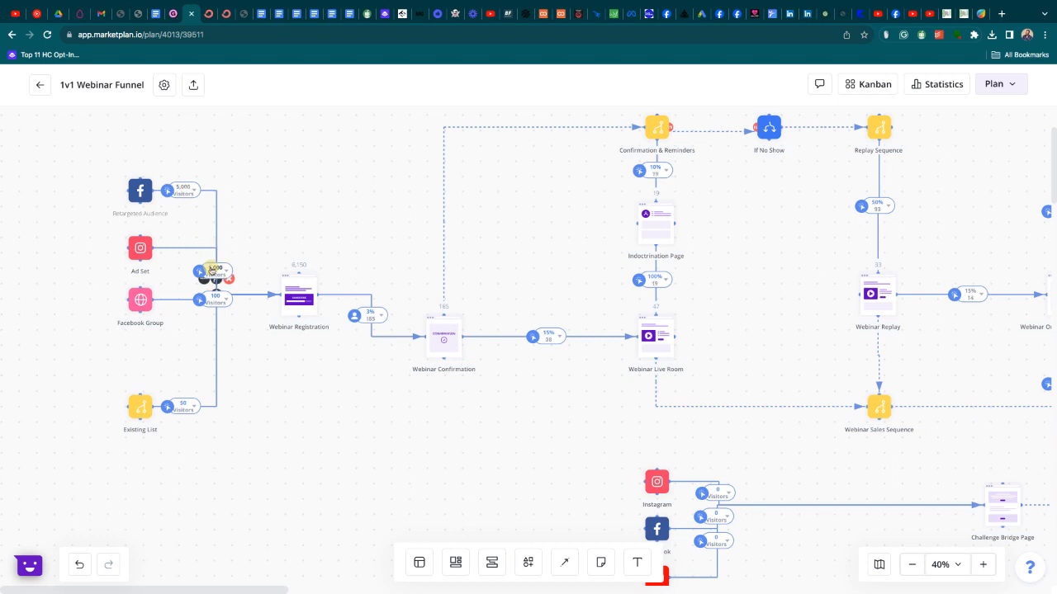
pyautogui.click(211, 269)
pyautogui.click(213, 298)
pyautogui.click(299, 202)
# Set the projected visitors to 10,000 for Retargeted Audience and 5,000 for Ad Set
pyautogui.click(273, 222)
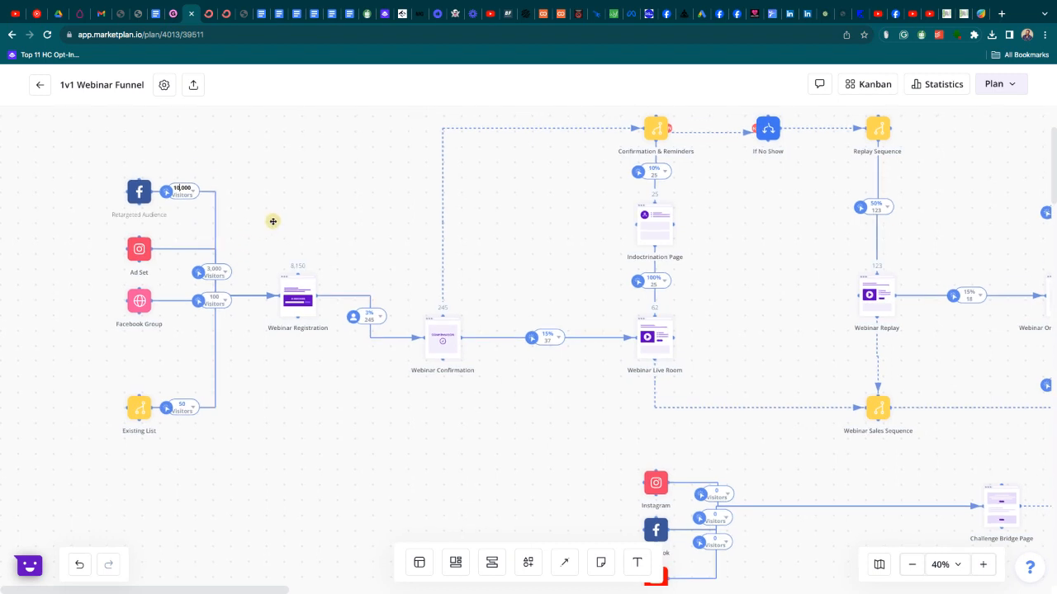
pyautogui.moveTo(211, 265)
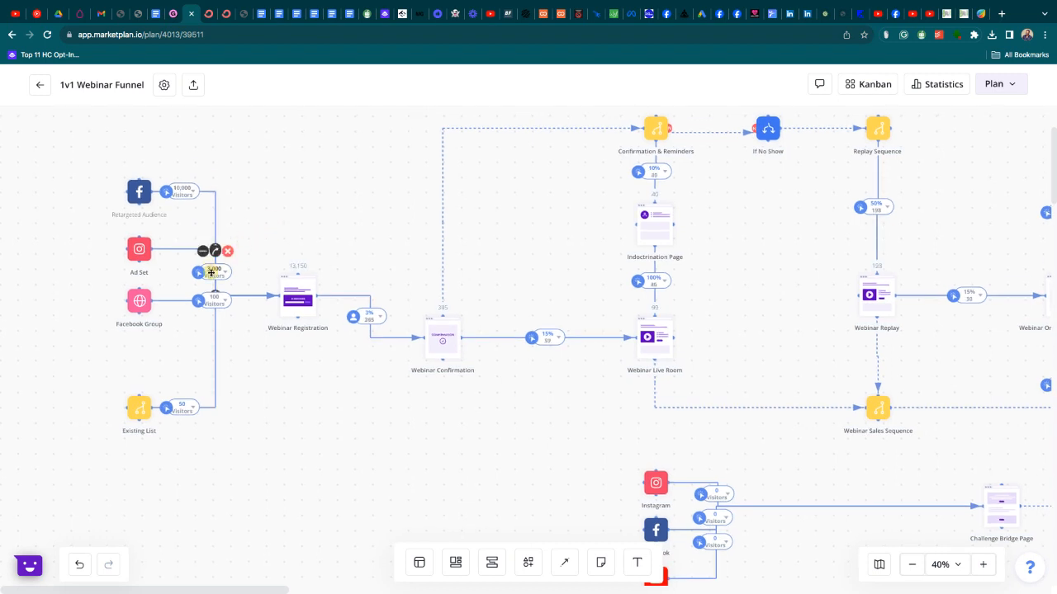
pyautogui.click(212, 272)
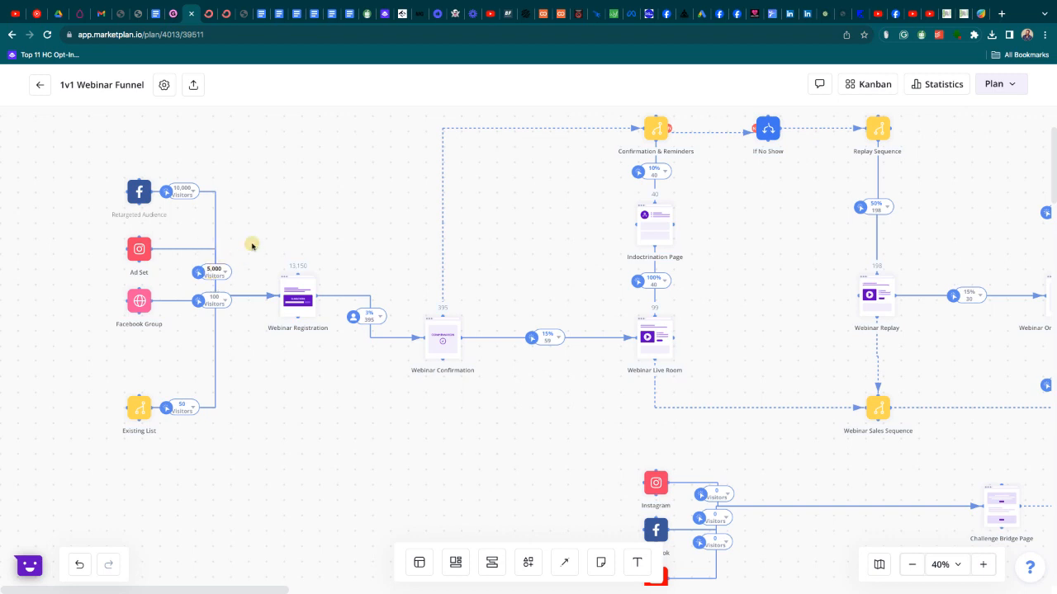
pyautogui.click(293, 214)
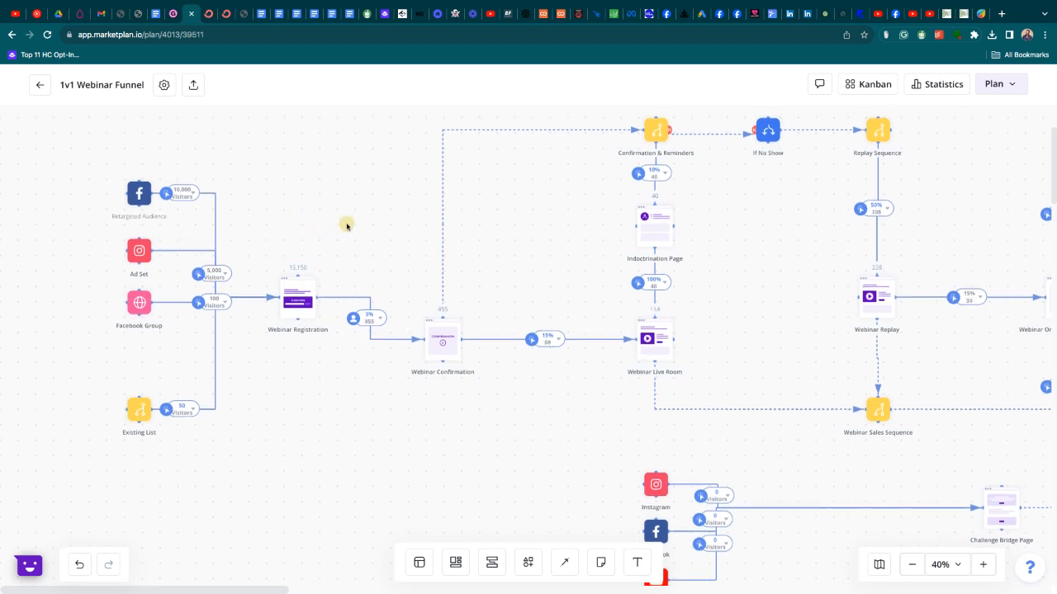
# Set the projected conversion rate between Webinar Sales Sequence and Webinar Only Offer [Sales Page] to 25%
pyautogui.moveTo(536, 435); pyautogui.dragTo(385, 427)
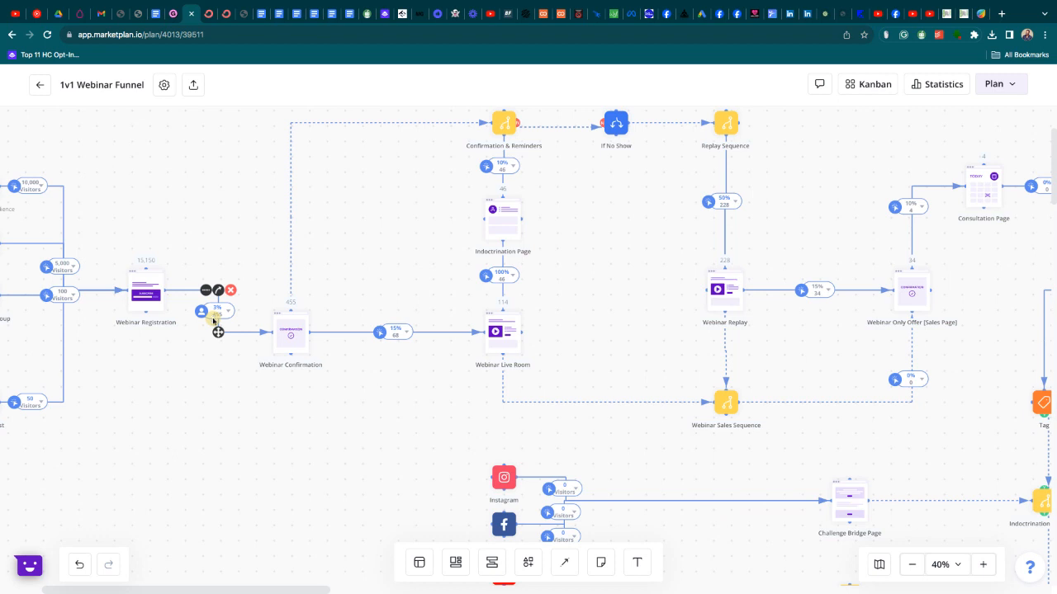
pyautogui.moveTo(213, 321); pyautogui.dragTo(213, 319)
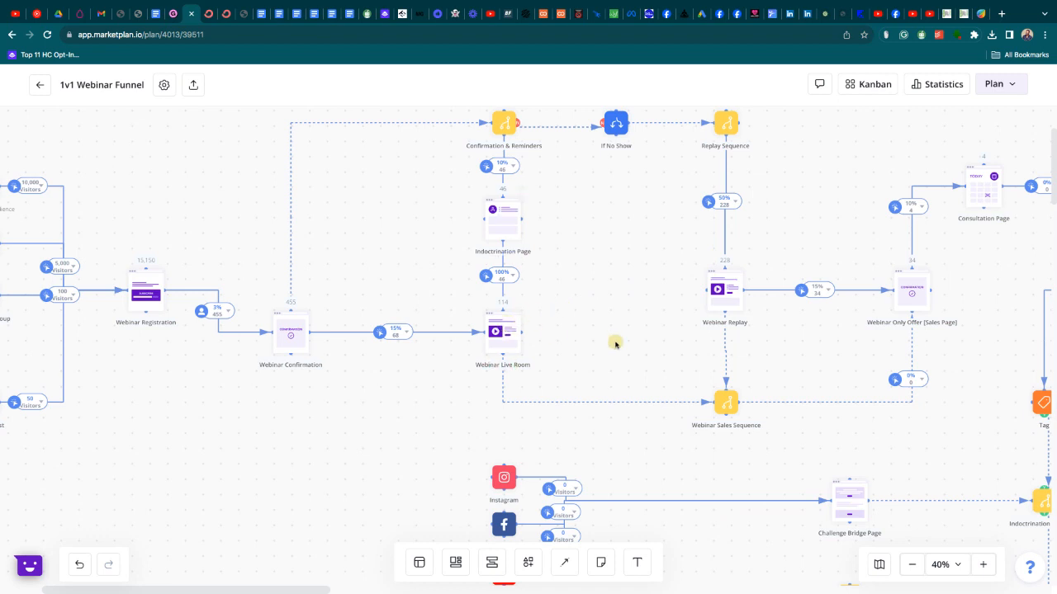
pyautogui.moveTo(811, 385); pyautogui.dragTo(537, 390)
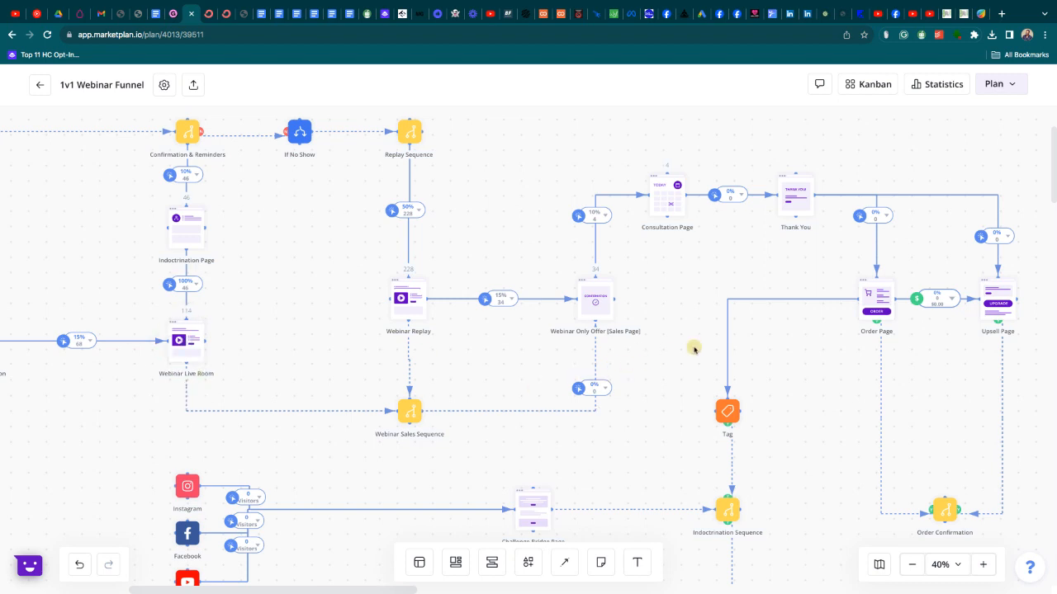
pyautogui.moveTo(691, 347); pyautogui.dragTo(537, 340)
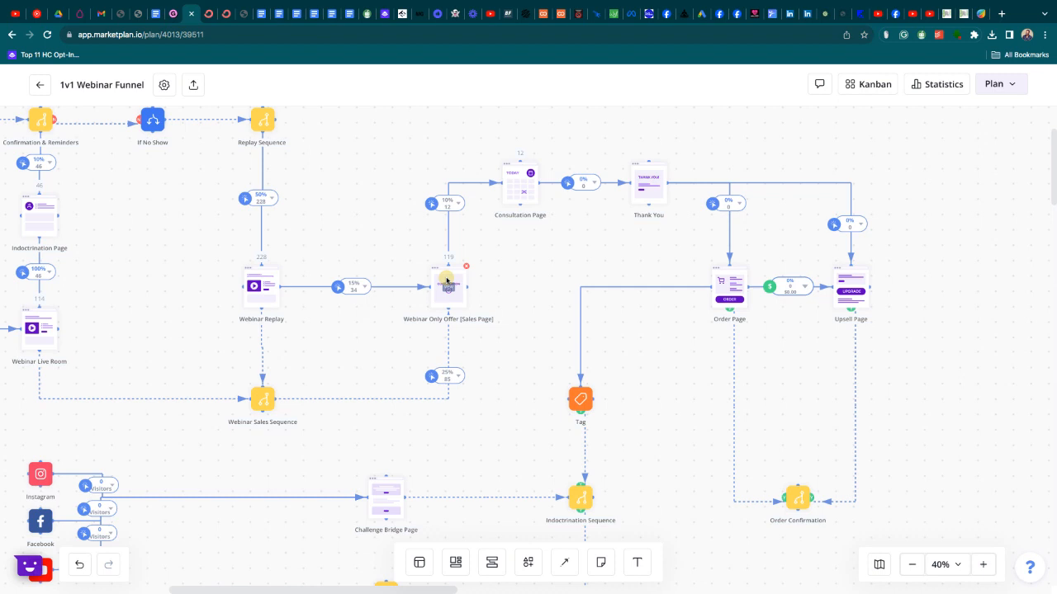
# Set the projected conversion rate between Consultation Page and Thank You to 15%
pyautogui.moveTo(357, 285)
pyautogui.moveTo(443, 212)
pyautogui.moveTo(567, 239); pyautogui.dragTo(472, 232)
pyautogui.moveTo(485, 179)
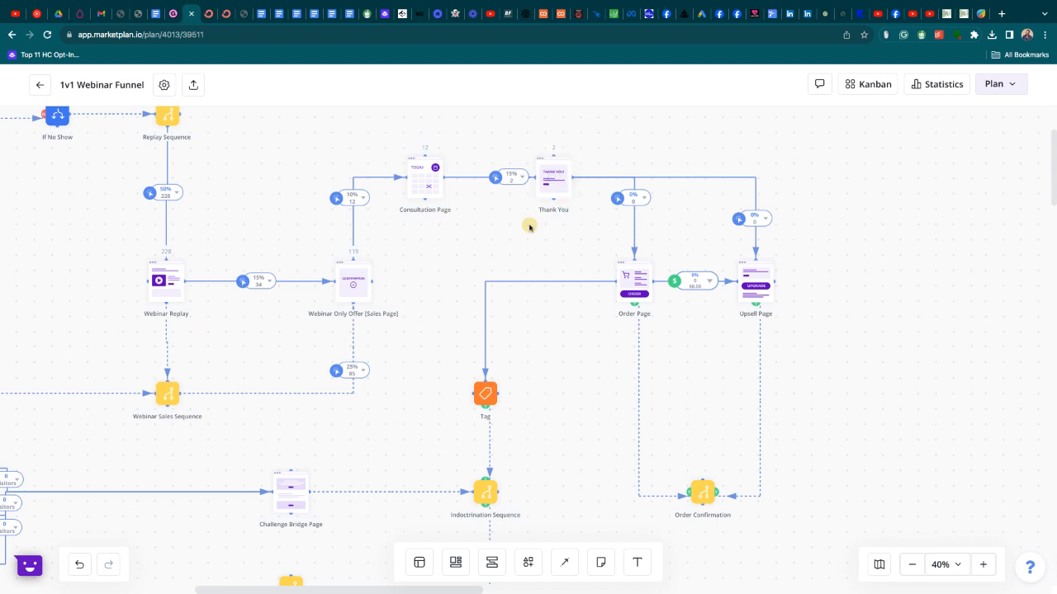
# Set the projected conversion rates from Thank You to both Order Page and Upsell Page to 100%
pyautogui.scroll(-1, 529, 226)
pyautogui.moveTo(628, 195)
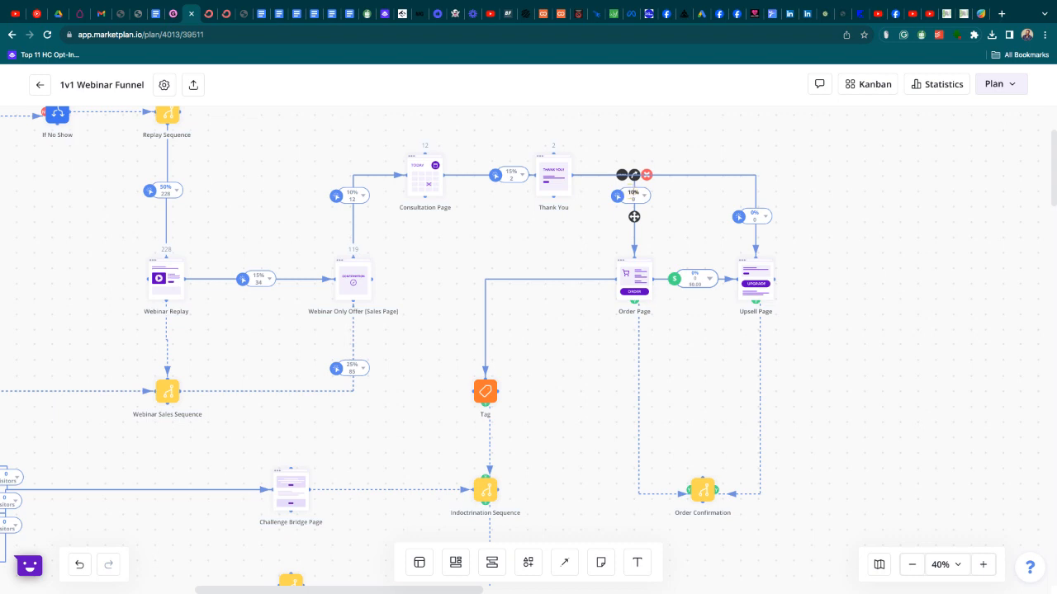
pyautogui.moveTo(745, 216)
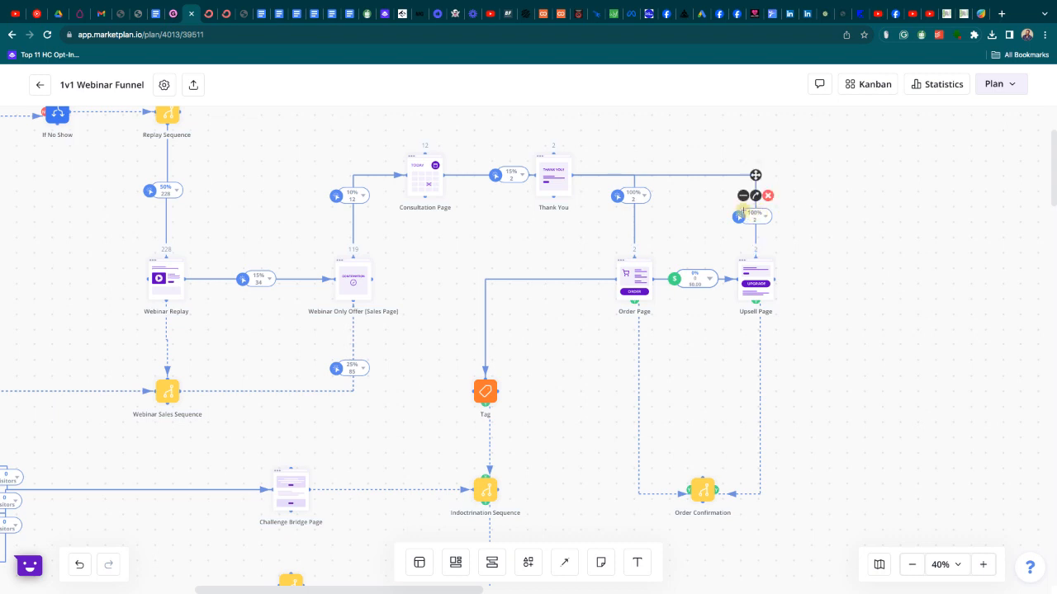
# Examine the post-order branches and check which tags are assigned in the Tag element linked from Order Page
pyautogui.scroll(-1, 633, 213)
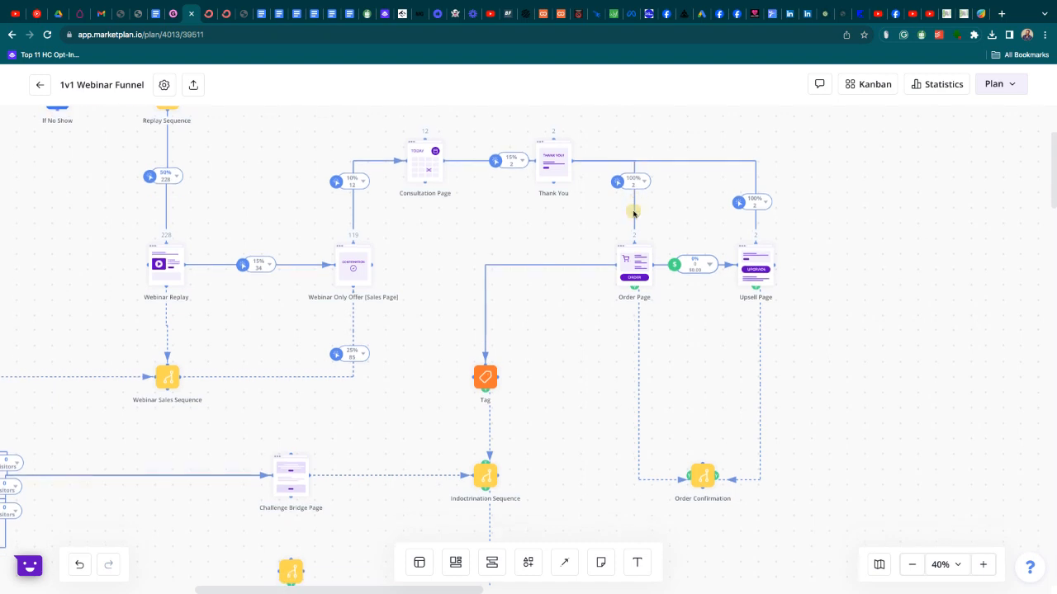
pyautogui.scroll(-5, 633, 211)
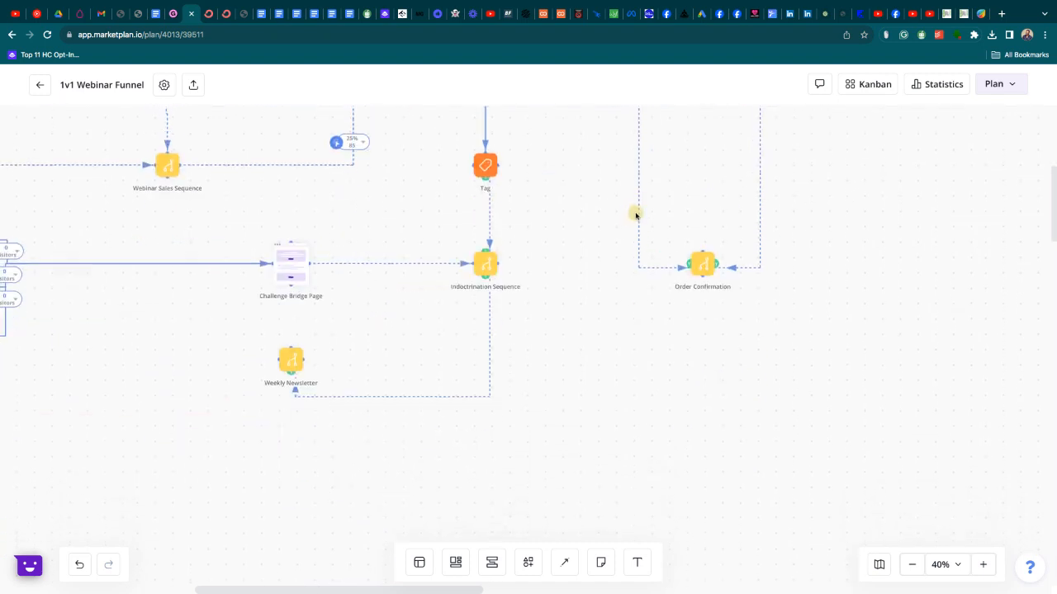
pyautogui.scroll(1, 662, 237)
pyautogui.scroll(4, 663, 238)
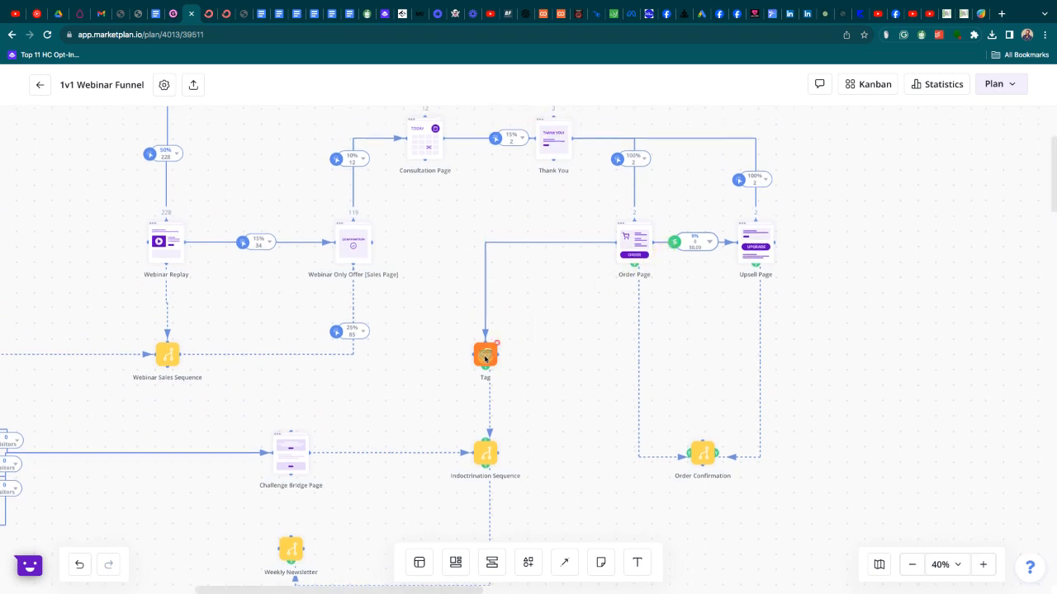
pyautogui.click(486, 357)
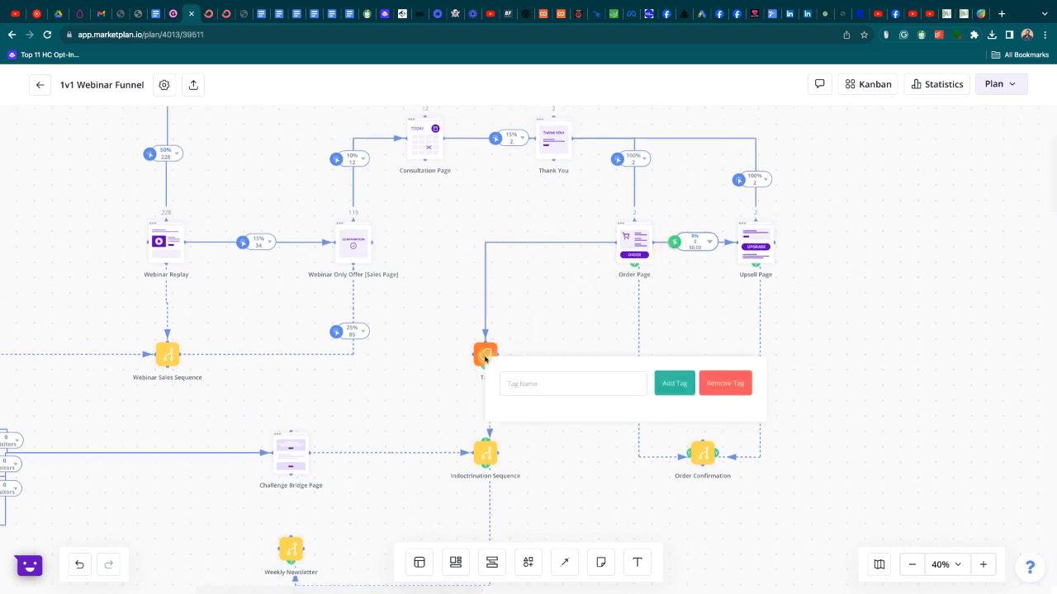
pyautogui.click(599, 326)
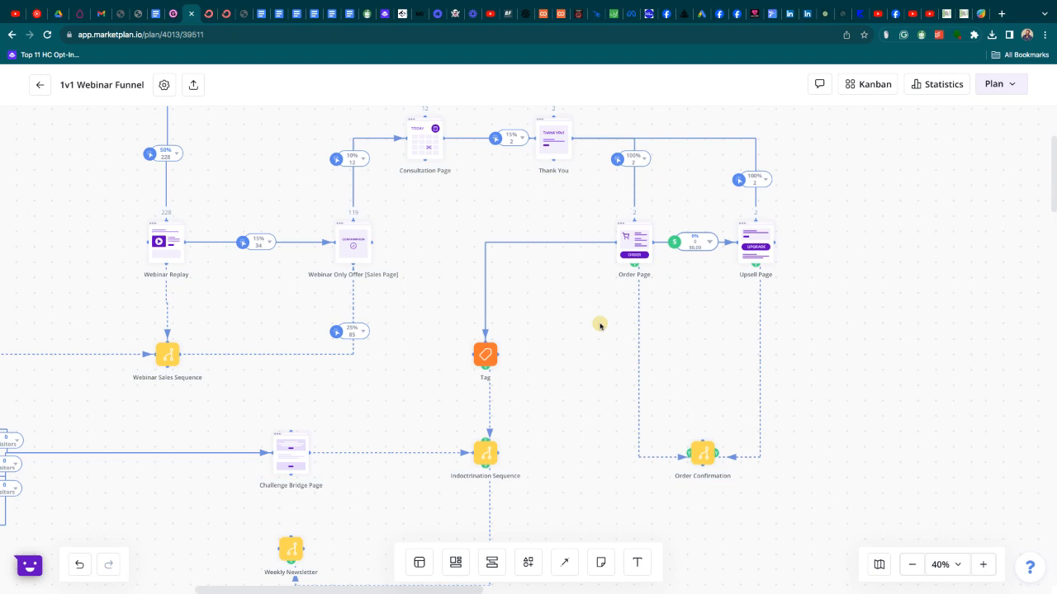
pyautogui.click(488, 359)
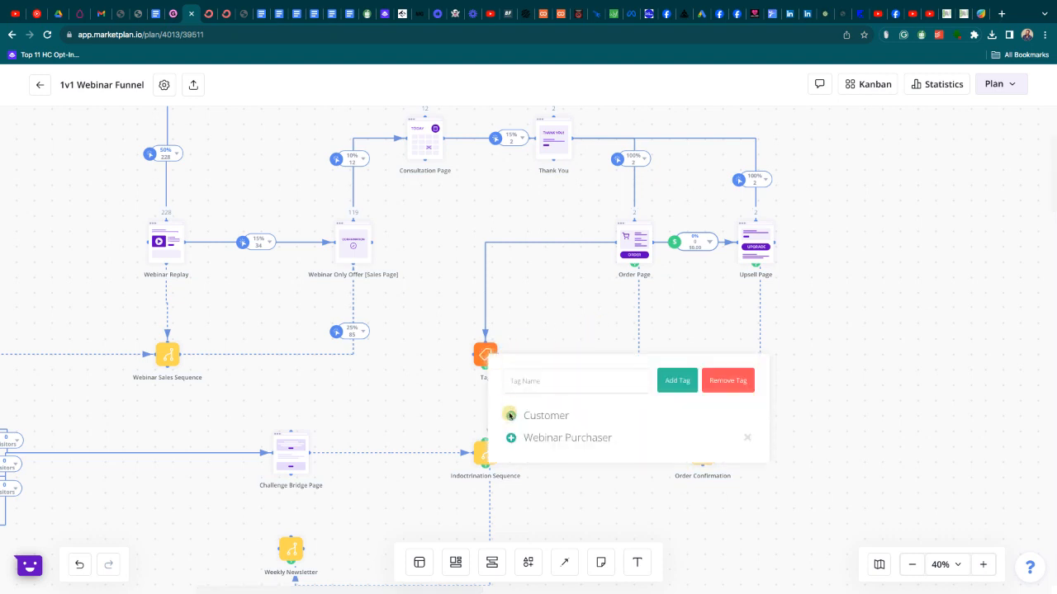
pyautogui.click(519, 277)
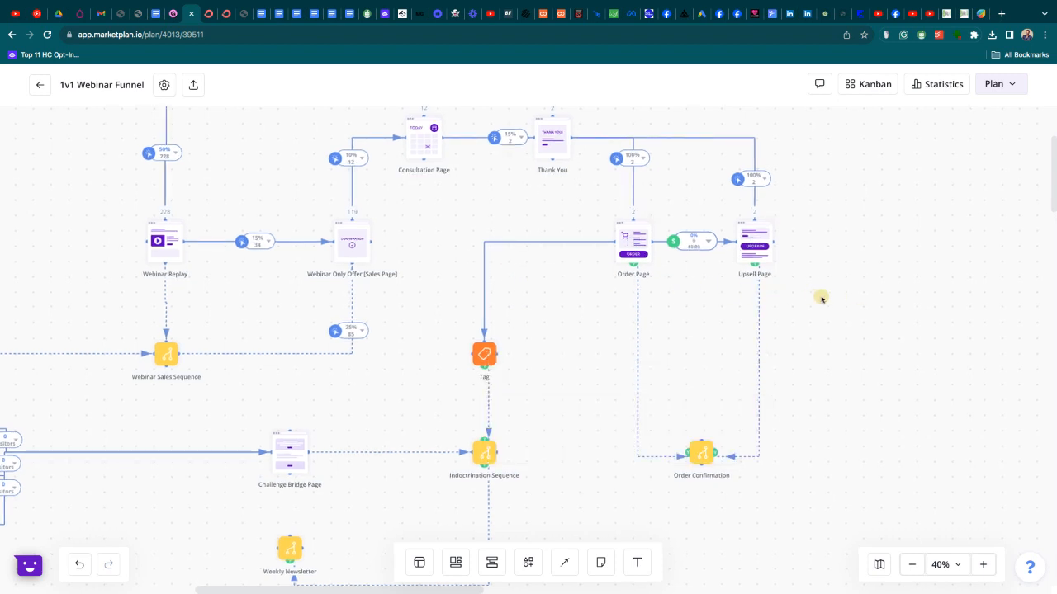
# Set the projected conversion rate from Webinar Only Offer [Sales Page] to Consultation Page to 20% and shift the Order-to-Upsell rate label closer to Upsell Page
pyautogui.hscroll(5, 821, 298)
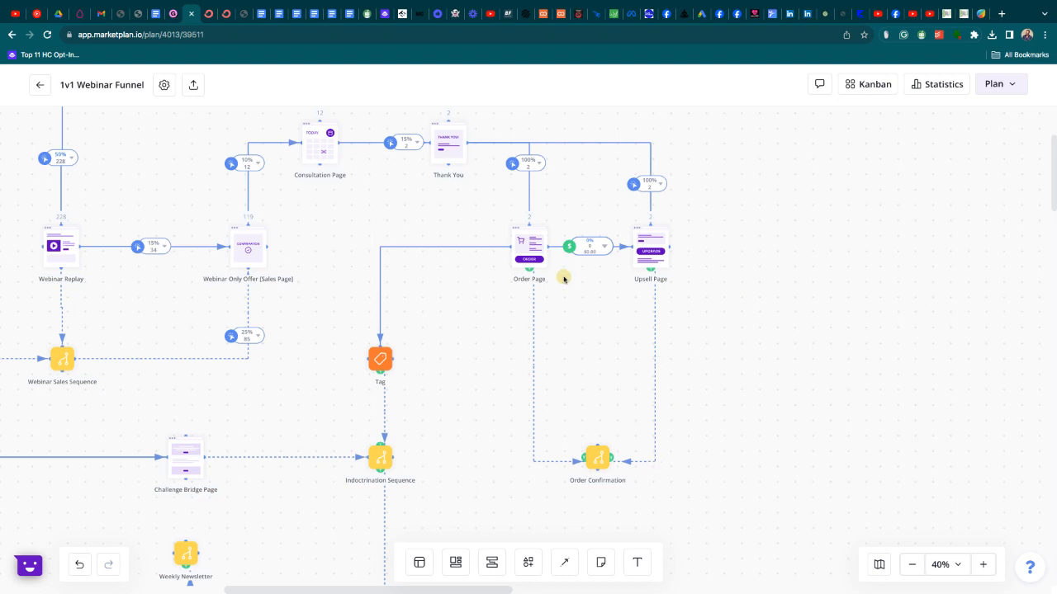
pyautogui.moveTo(563, 278)
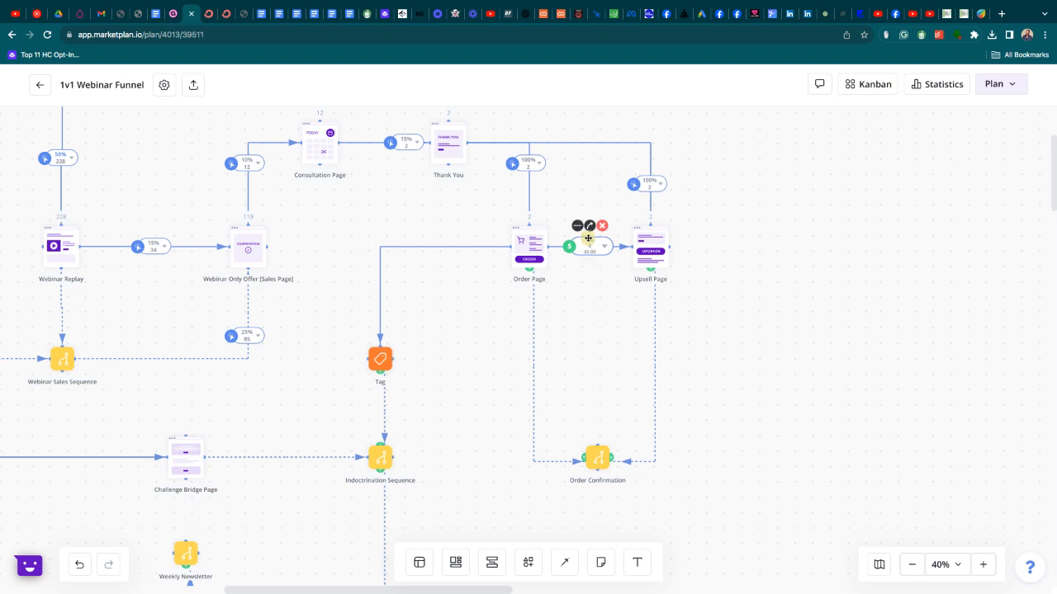
pyautogui.moveTo(586, 239); pyautogui.dragTo(616, 246)
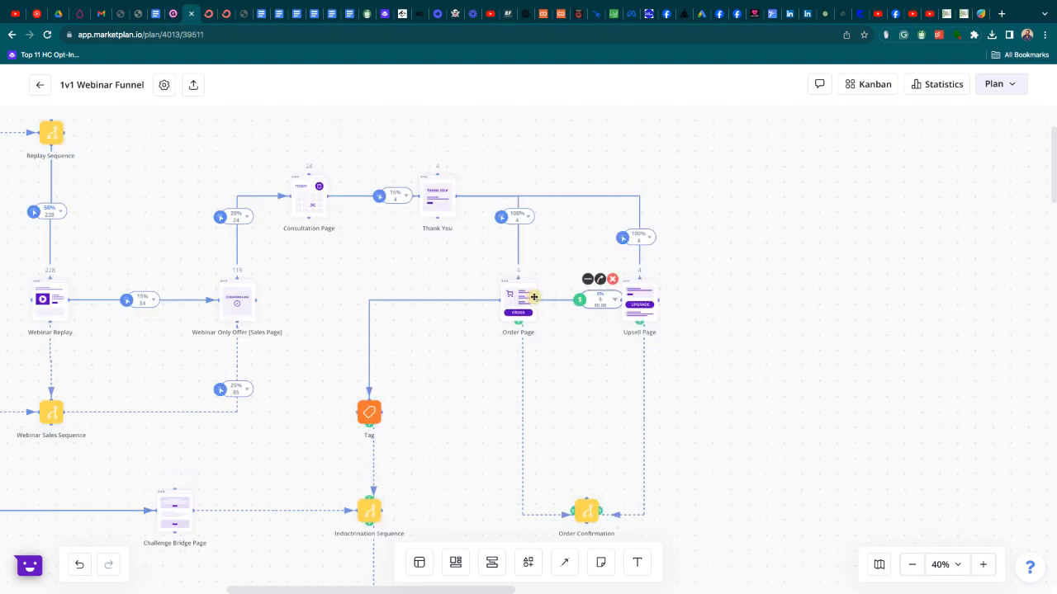
# Open the Order Page element's details to check its URL fields and tasks, and close them
pyautogui.click(515, 291)
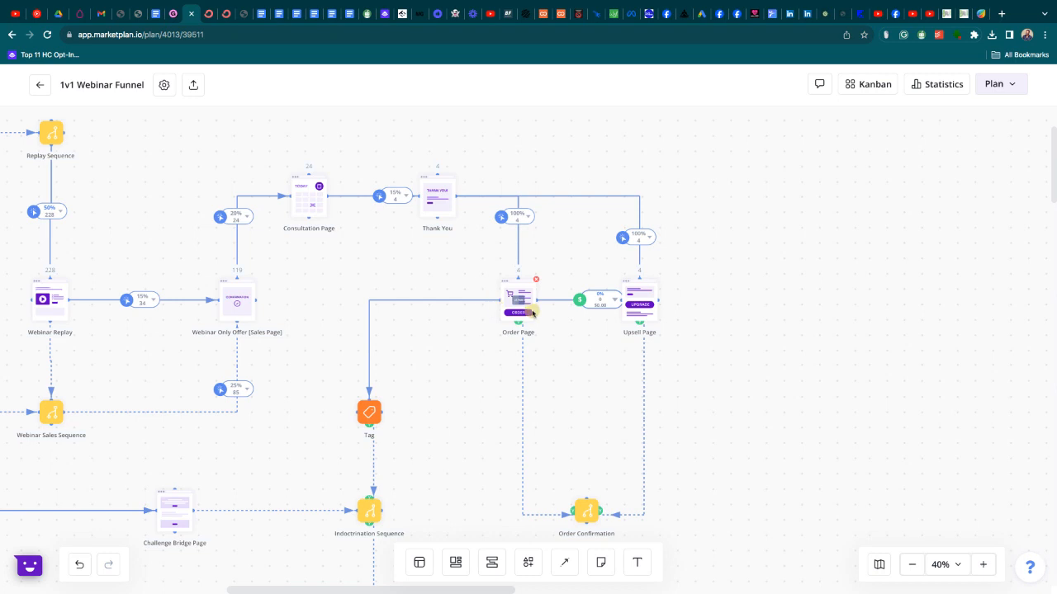
pyautogui.moveTo(602, 304)
pyautogui.click(609, 297)
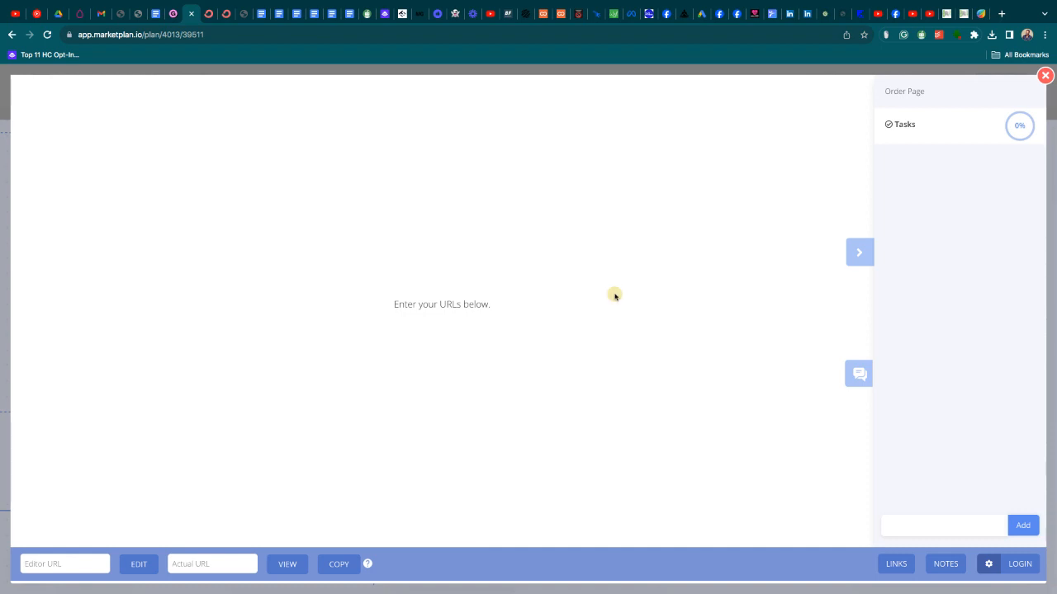
pyautogui.click(1045, 76)
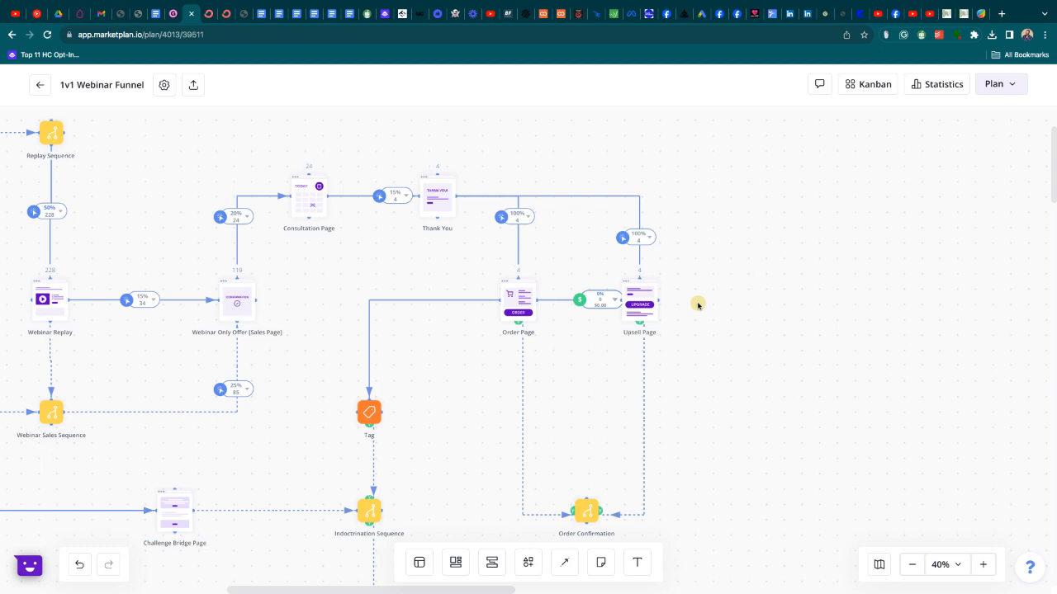
# Examine the path from the Tag element through Indoctrination Sequence to Weekly Newsletter, including the social traffic sources feeding Challenge Bridge Page
pyautogui.scroll(-1, 697, 305)
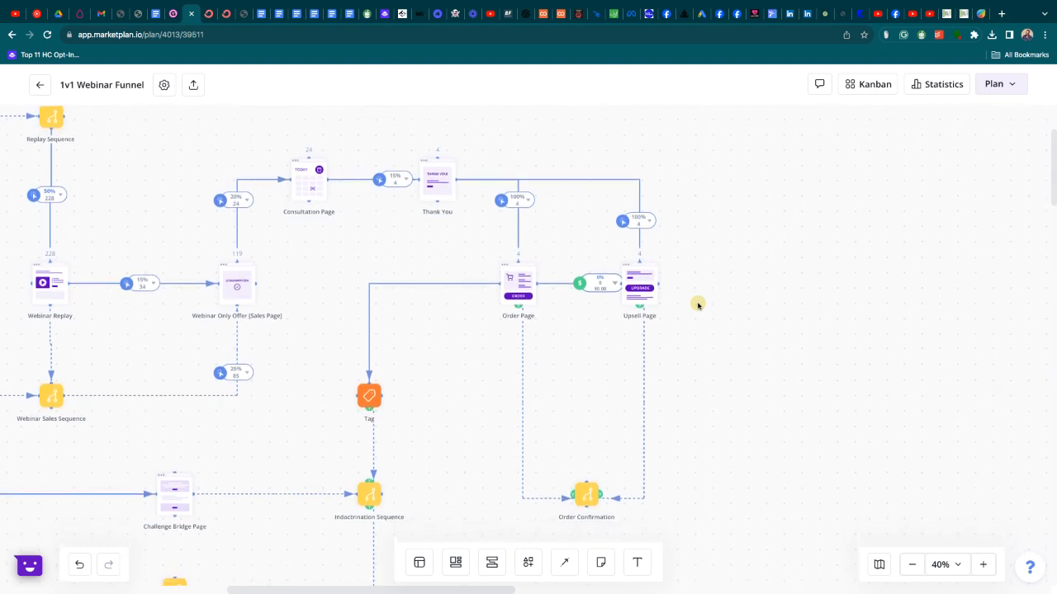
pyautogui.scroll(-4, 698, 305)
pyautogui.moveTo(410, 361); pyautogui.dragTo(484, 338)
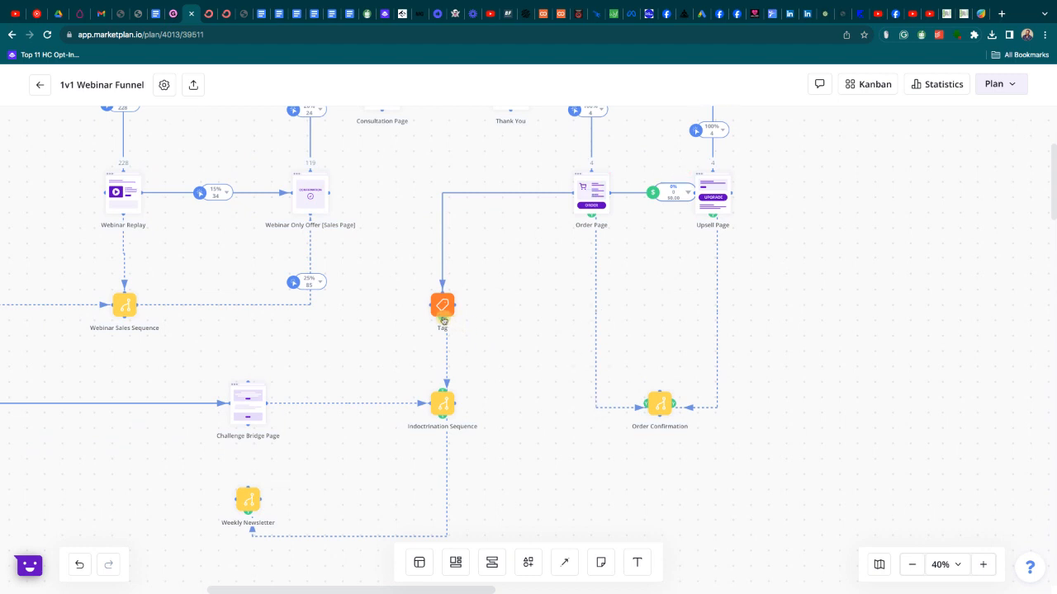
pyautogui.moveTo(443, 320)
pyautogui.scroll(-1, 442, 321)
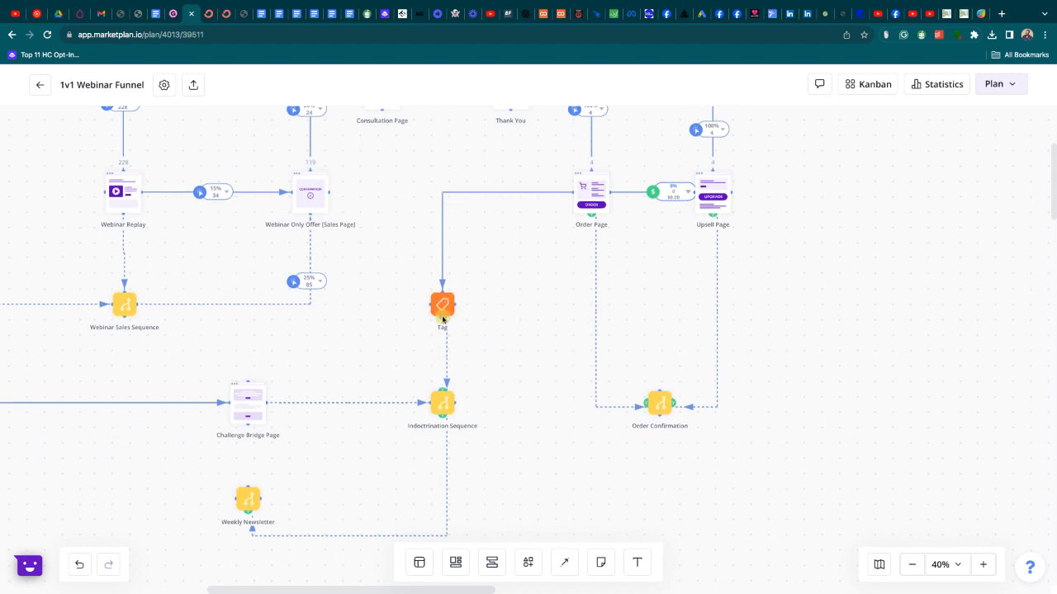
pyautogui.scroll(-3, 442, 317)
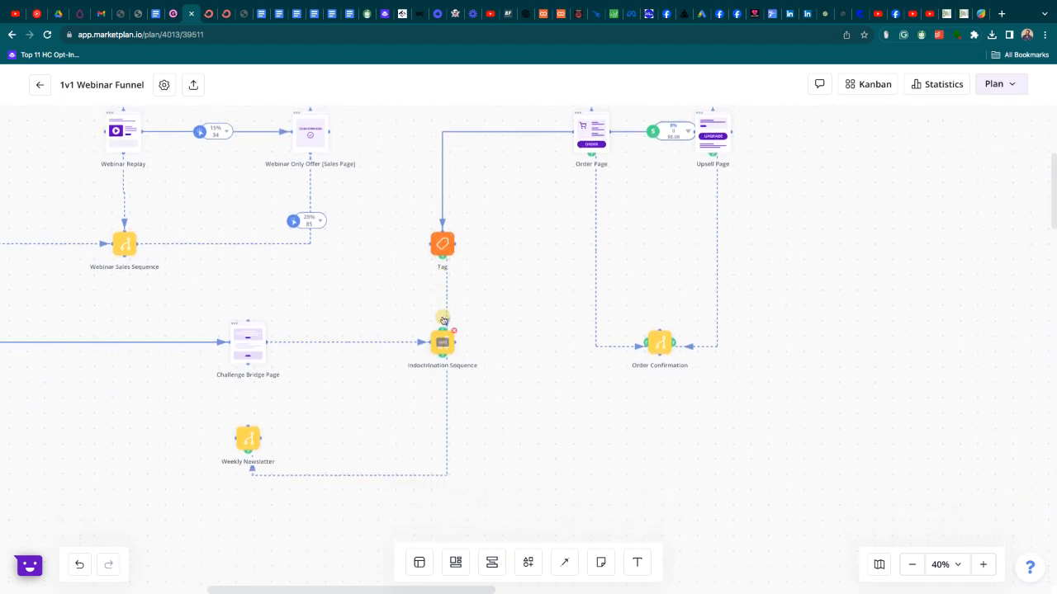
pyautogui.moveTo(246, 432)
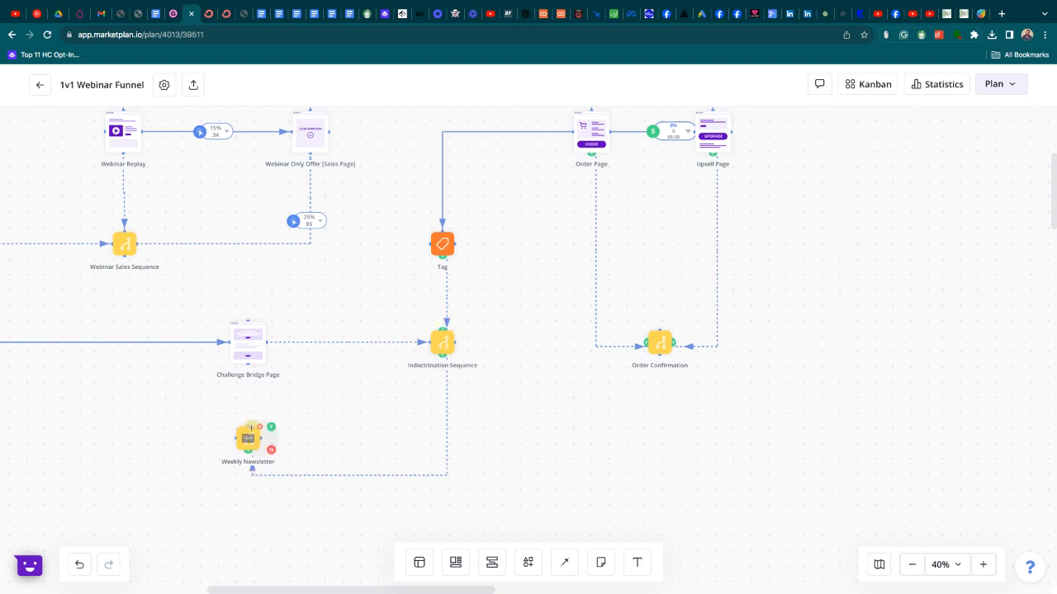
pyautogui.hscroll(-3, 346, 419)
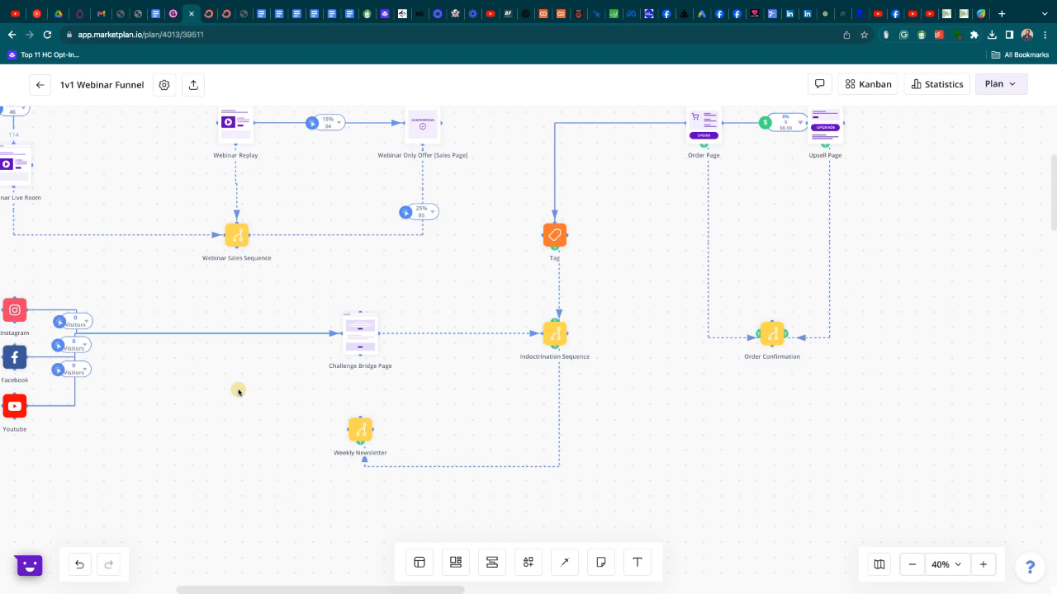
pyautogui.moveTo(255, 378); pyautogui.dragTo(357, 358)
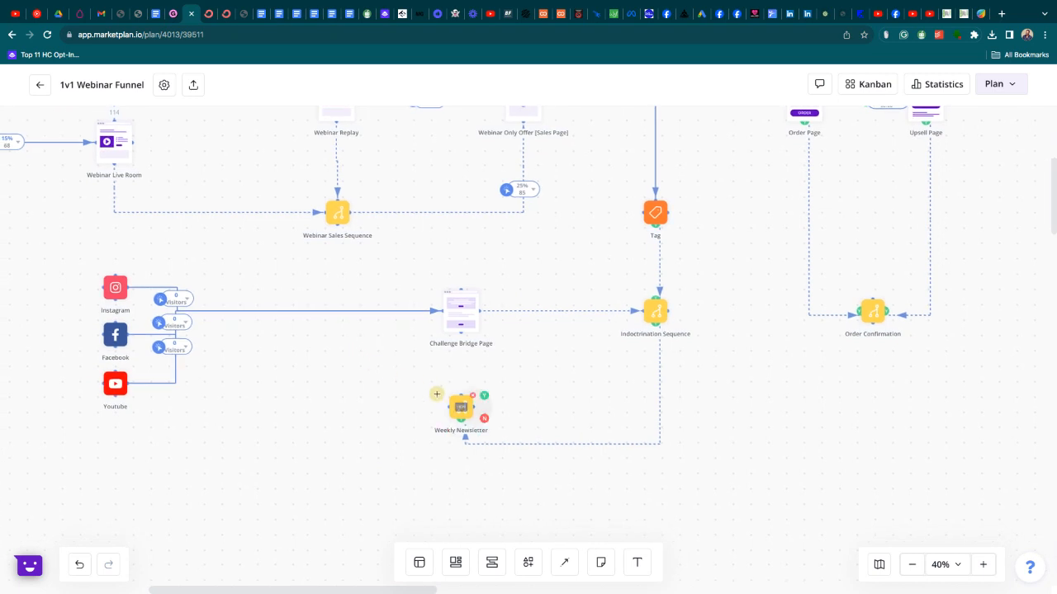
pyautogui.moveTo(463, 410)
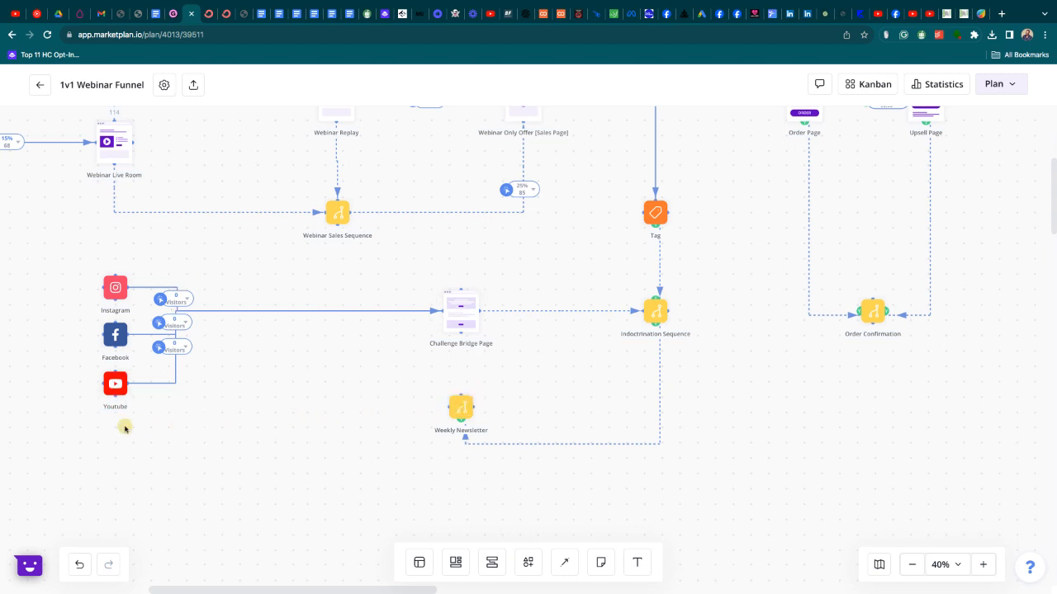
# Set the projected visitors to Challenge Bridge Page to 3,000 from Instagram, 2,000 from Facebook and 5,000 from Youtube
pyautogui.hscroll(-3, 181, 436)
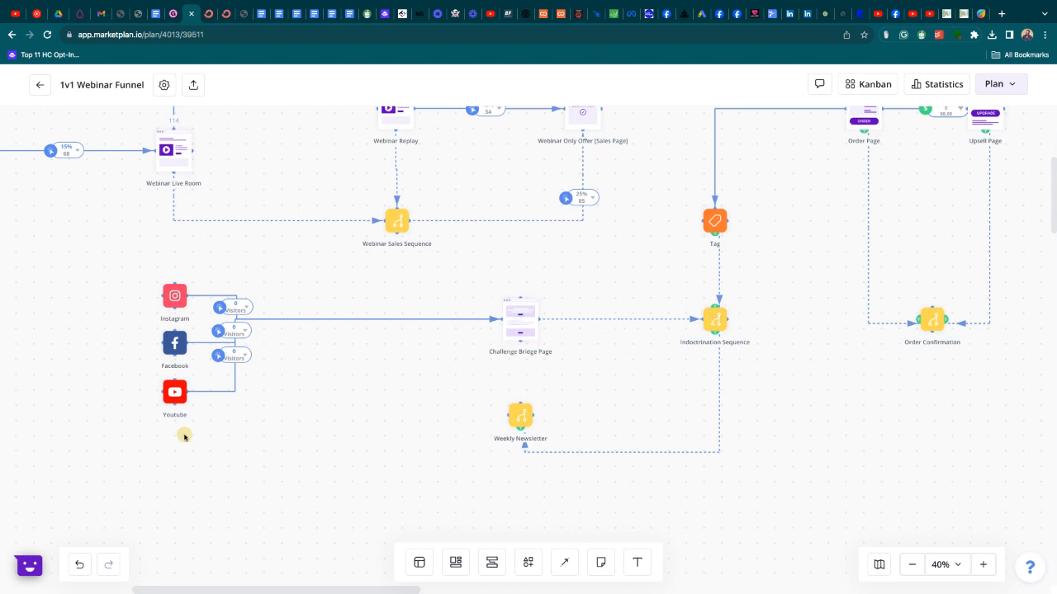
pyautogui.moveTo(236, 306)
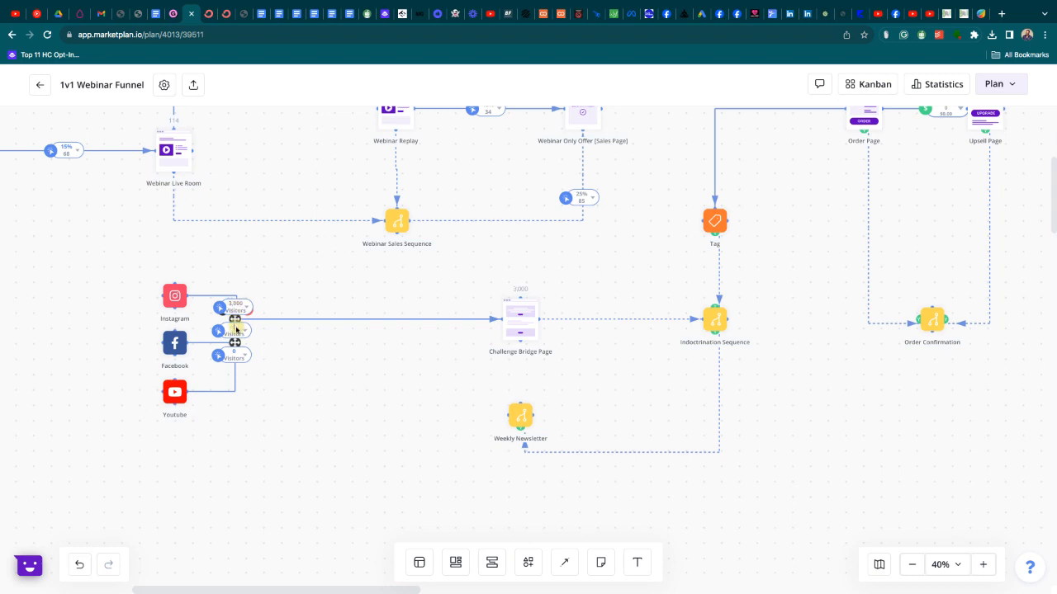
pyautogui.write('2')
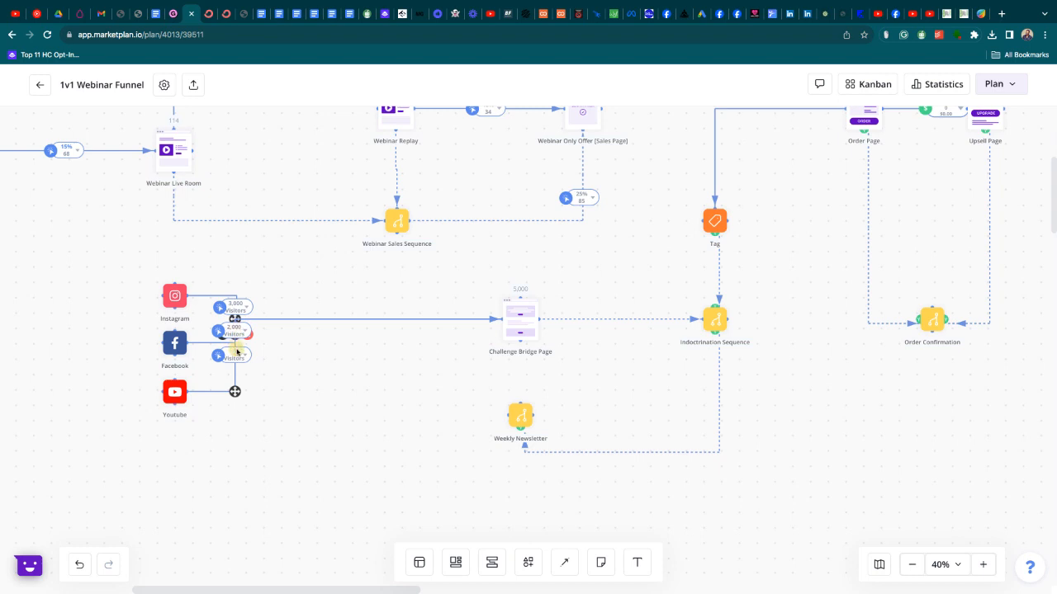
pyautogui.write('5000')
pyautogui.click(349, 364)
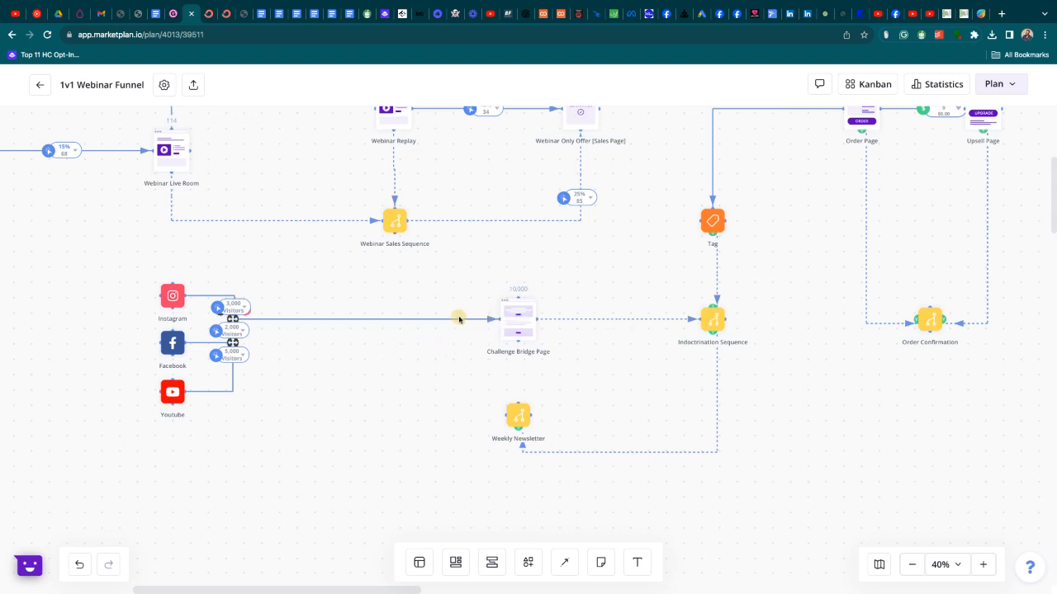
# Add a Popup page element between Challenge Bridge Page and Indoctrination Sequence, just below their connection
pyautogui.moveTo(515, 334)
pyautogui.mouseDown()
pyautogui.moveTo(468, 327)
pyautogui.moveTo(507, 327)
pyautogui.mouseUp()
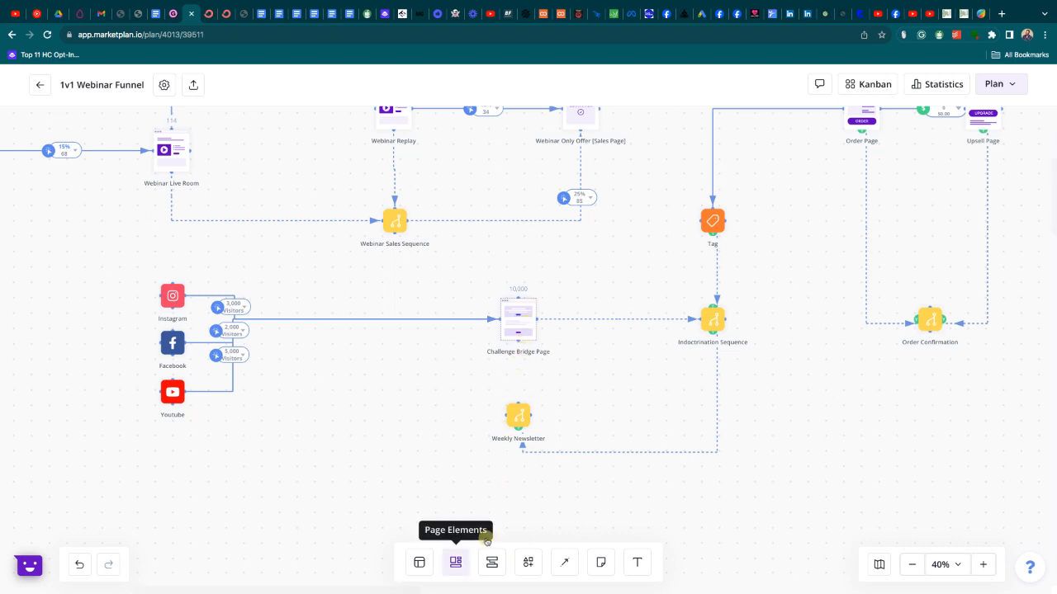
pyautogui.click(491, 564)
pyautogui.click(491, 563)
pyautogui.click(454, 565)
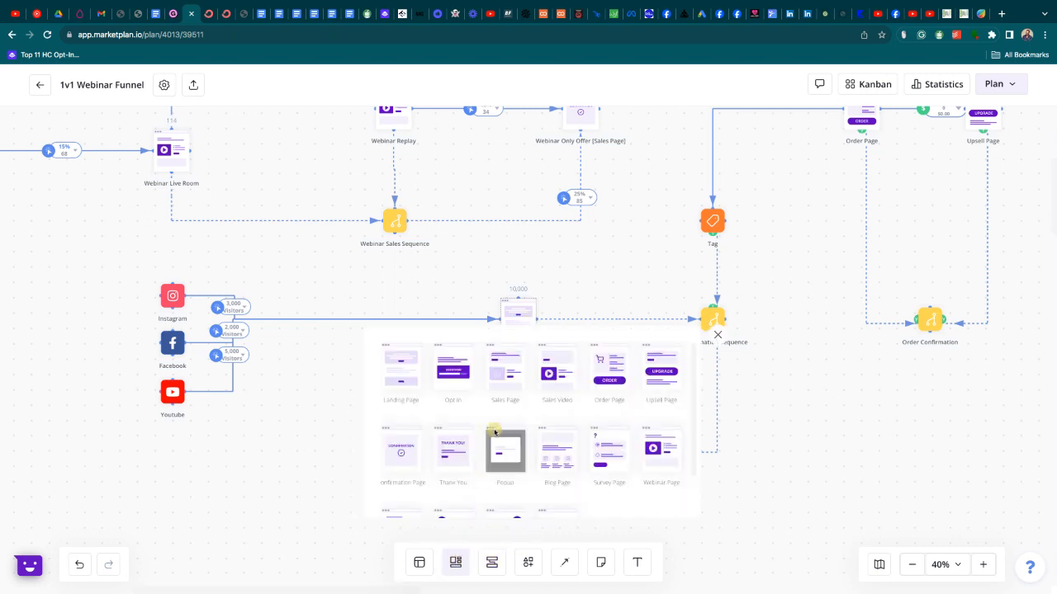
pyautogui.scroll(-2, 494, 431)
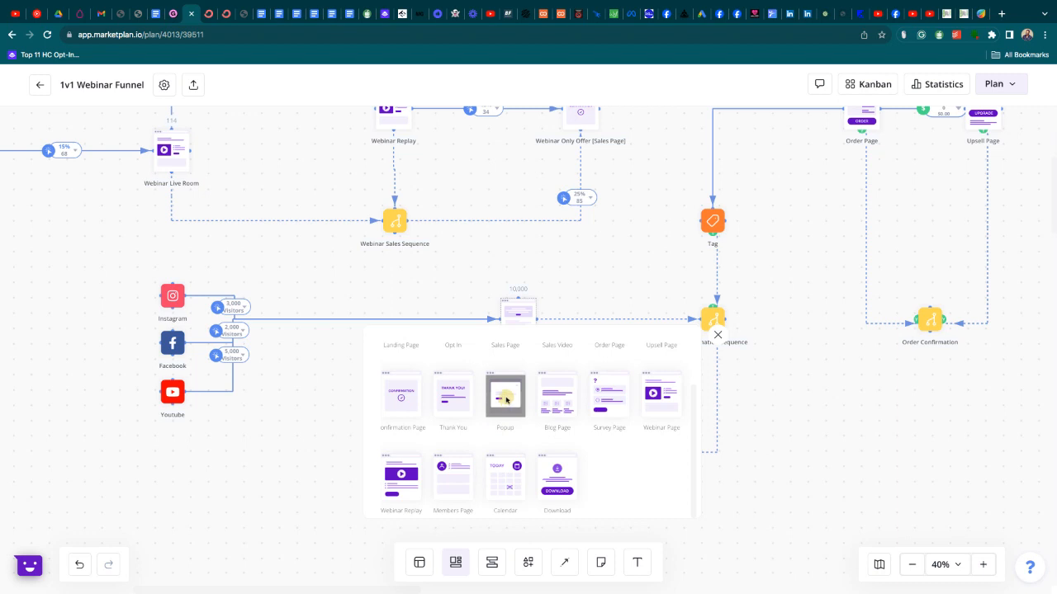
pyautogui.moveTo(506, 403); pyautogui.dragTo(607, 363)
pyautogui.moveTo(525, 332)
pyautogui.moveTo(525, 332)
pyautogui.mouseDown()
pyautogui.moveTo(468, 328)
pyautogui.moveTo(518, 331)
pyautogui.mouseUp()
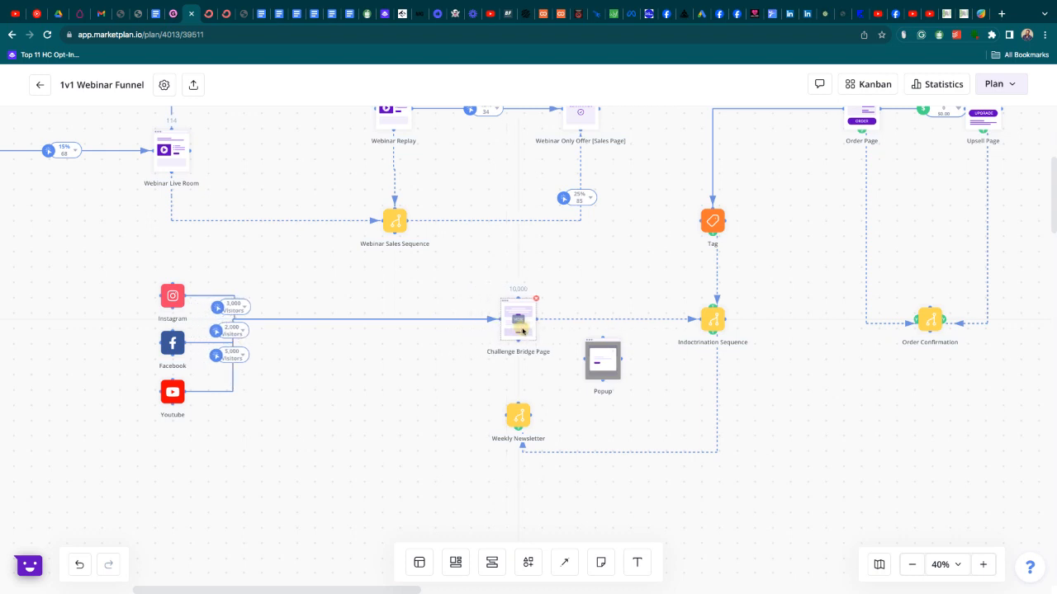
# Replace the direct connection from Challenge Bridge Page to Indoctrination Sequence with connections running through the Popup element
pyautogui.moveTo(617, 316)
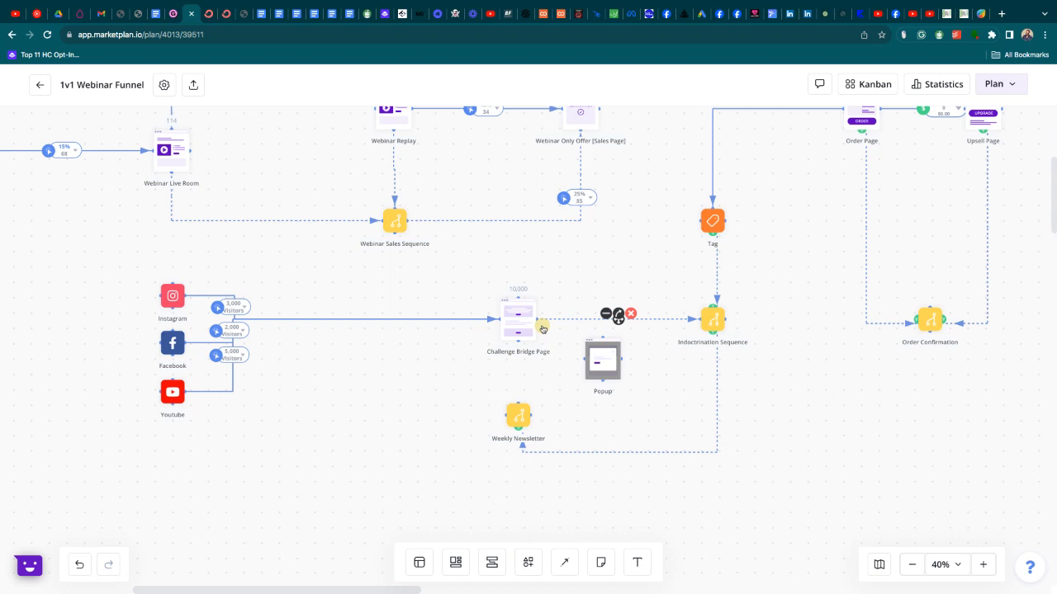
pyautogui.click(630, 313)
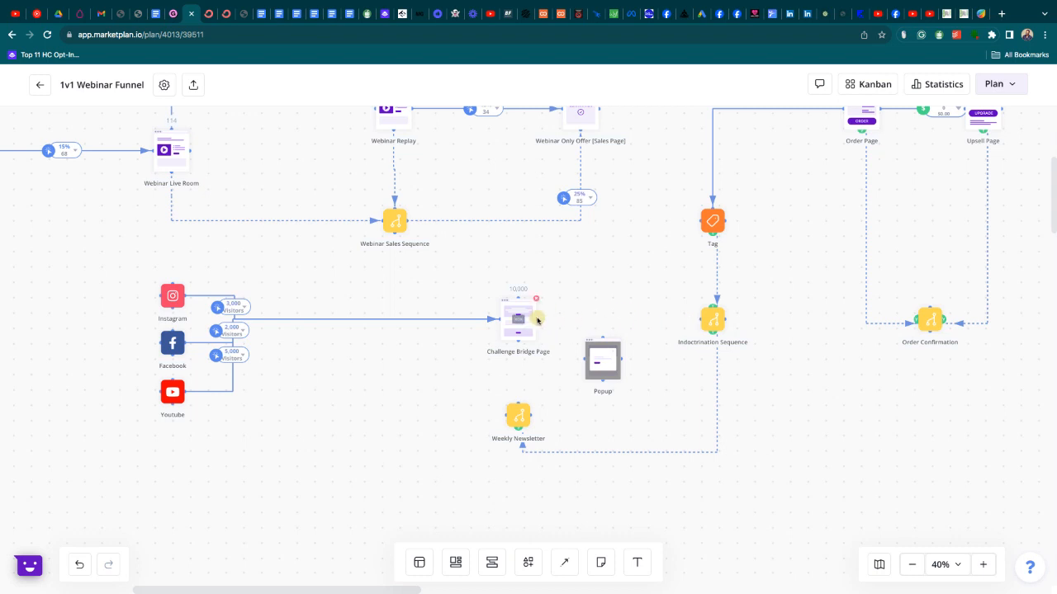
pyautogui.moveTo(537, 317); pyautogui.dragTo(700, 322)
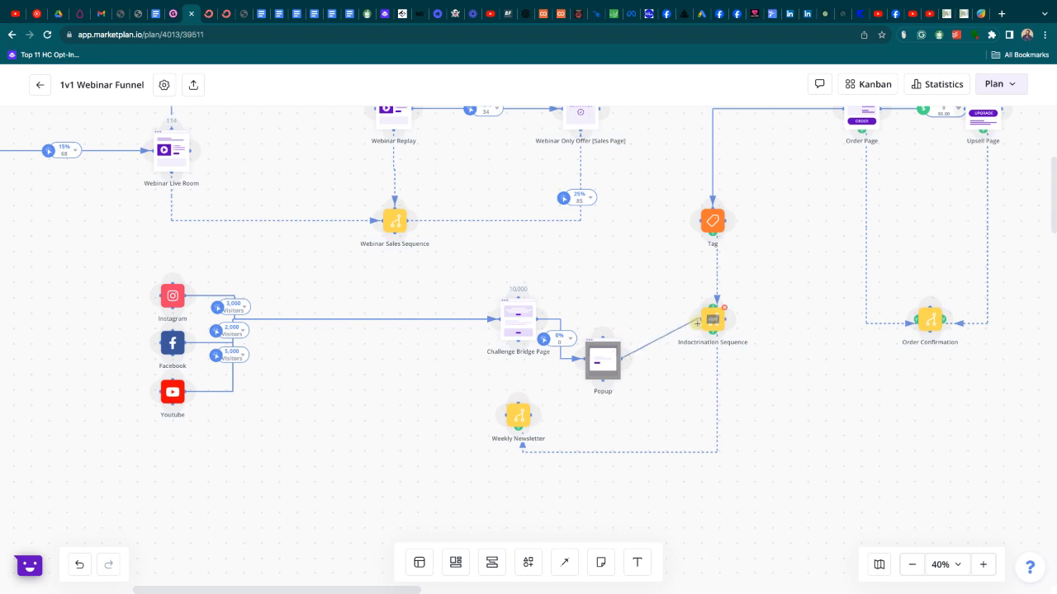
pyautogui.click(645, 357)
pyautogui.click(644, 352)
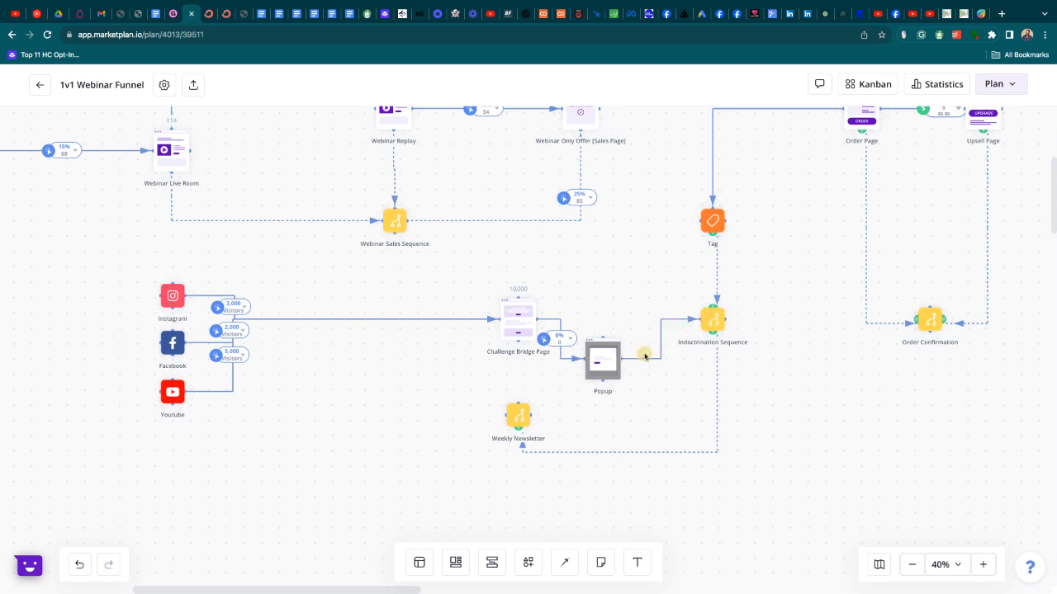
# Set the projected conversion rate from Challenge Bridge Page to Popup to 15% and move the Popup slightly closer to Indoctrination Sequence
pyautogui.click(558, 337)
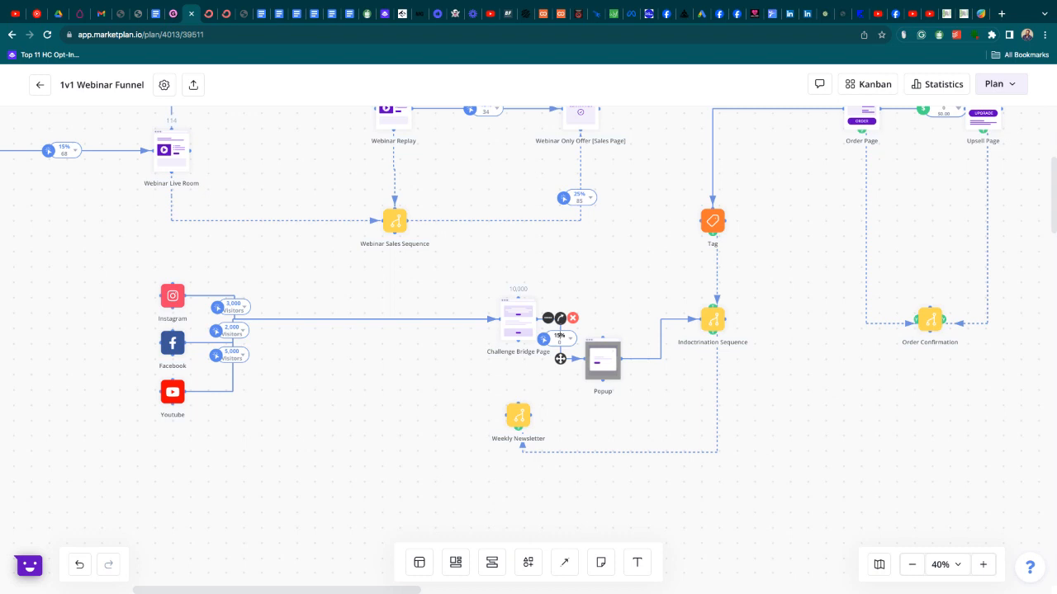
pyautogui.press('Return')
pyautogui.click(670, 380)
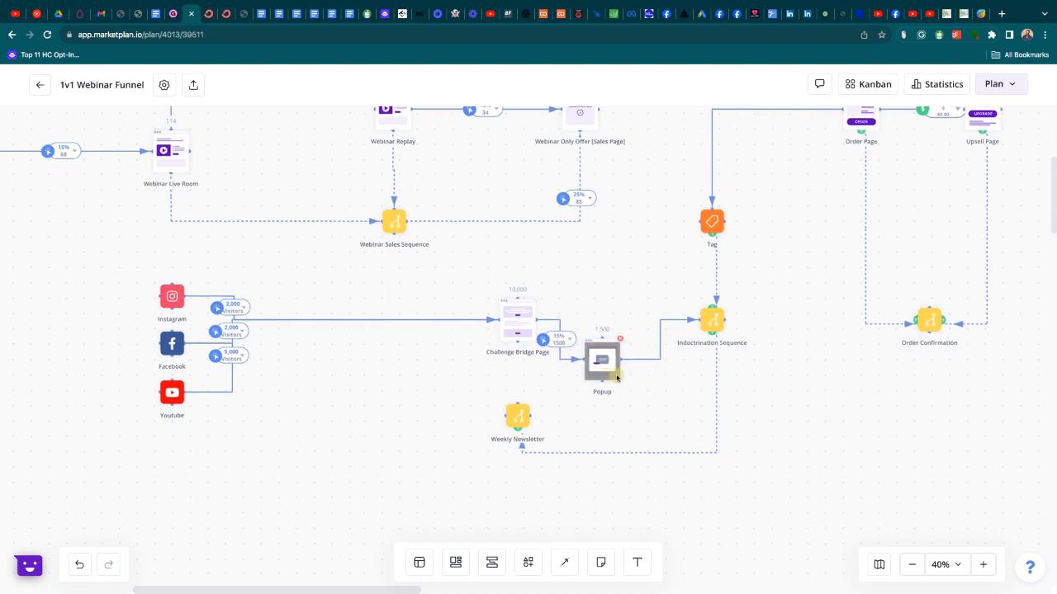
pyautogui.moveTo(617, 378); pyautogui.dragTo(622, 377)
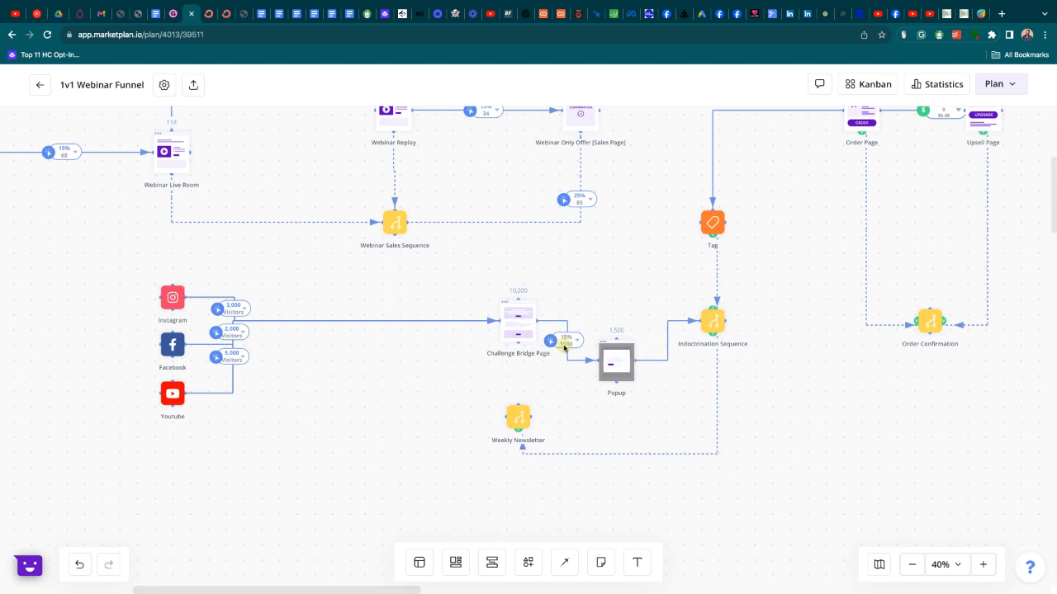
# Review the projected funnel from the Popup and sales pages back to the traffic sources feeding Webinar Registration
pyautogui.moveTo(627, 326)
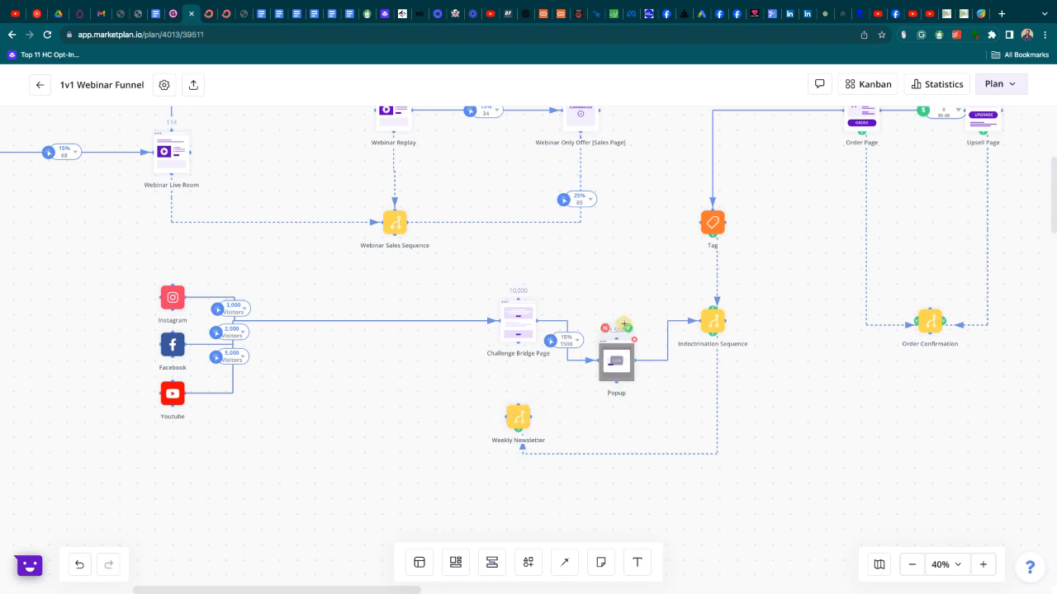
pyautogui.scroll(5, 574, 277)
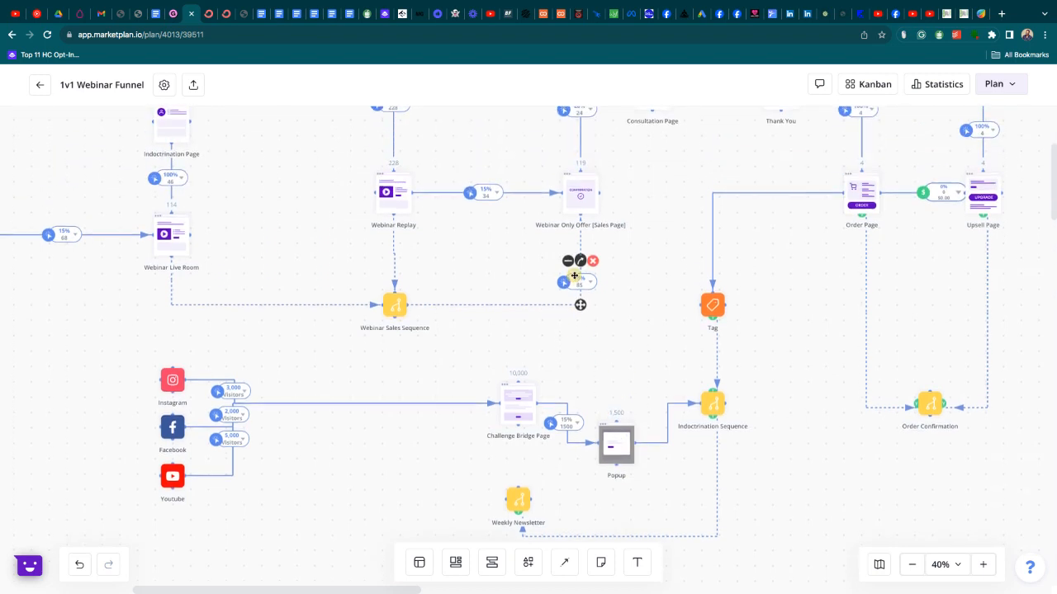
pyautogui.scroll(3, 629, 276)
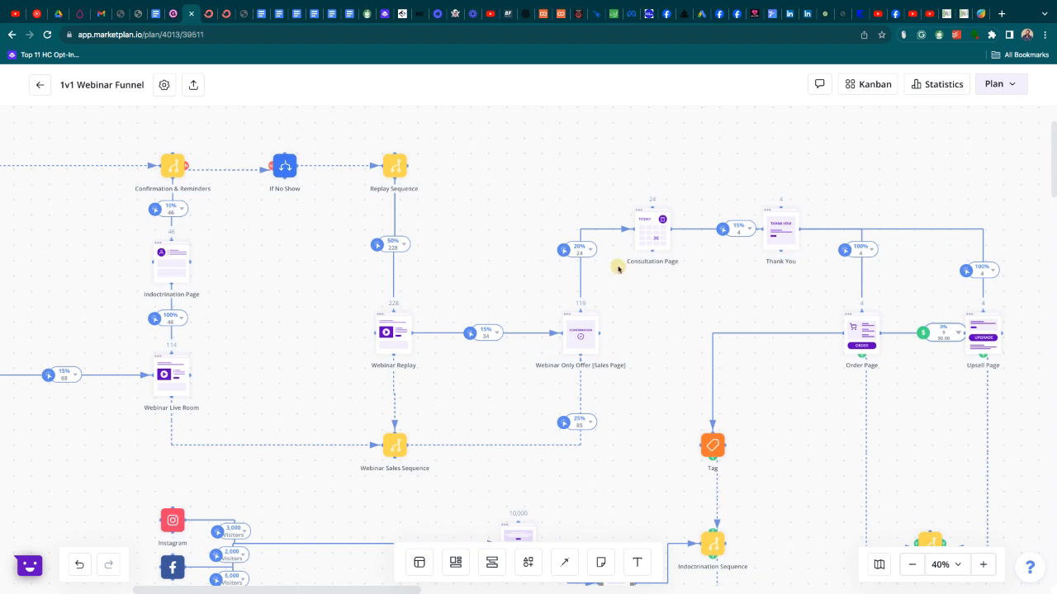
pyautogui.hscroll(-5, 493, 194)
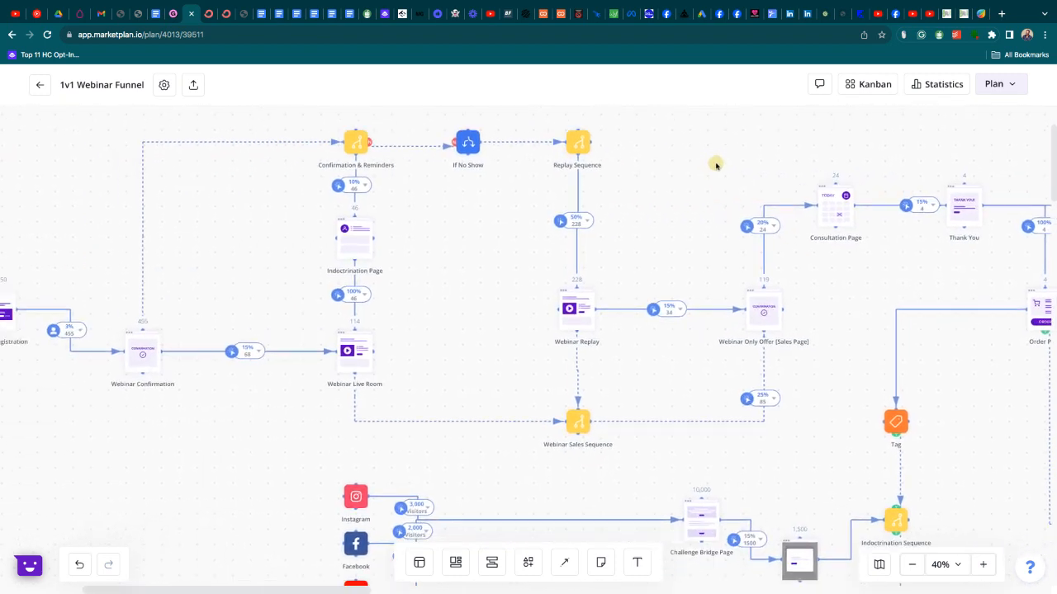
pyautogui.scroll(-2, 828, 446)
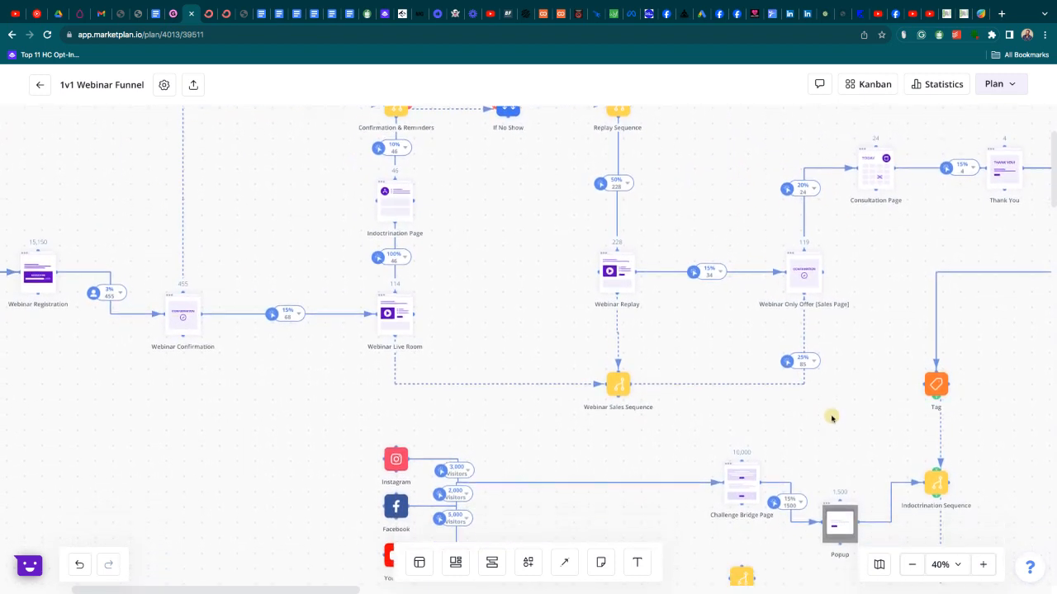
pyautogui.hscroll(-6, 500, 410)
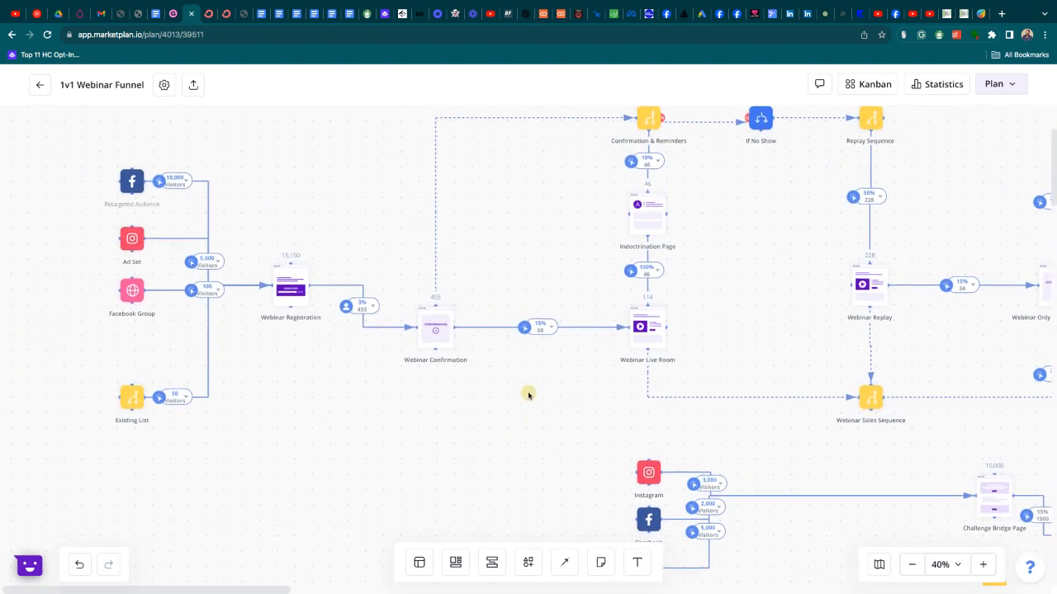
# Survey the whole webinar funnel from the traffic sources across to the order and upsell pages and back to Webinar Registration
pyautogui.scroll(1, 529, 397)
pyautogui.scroll(1, 535, 420)
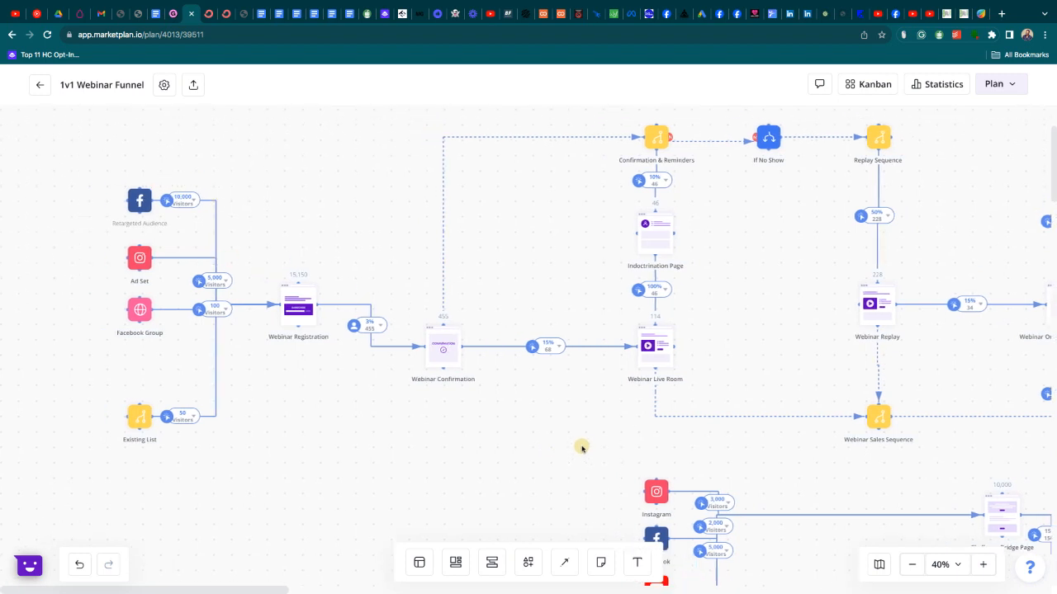
pyautogui.hscroll(3, 537, 429)
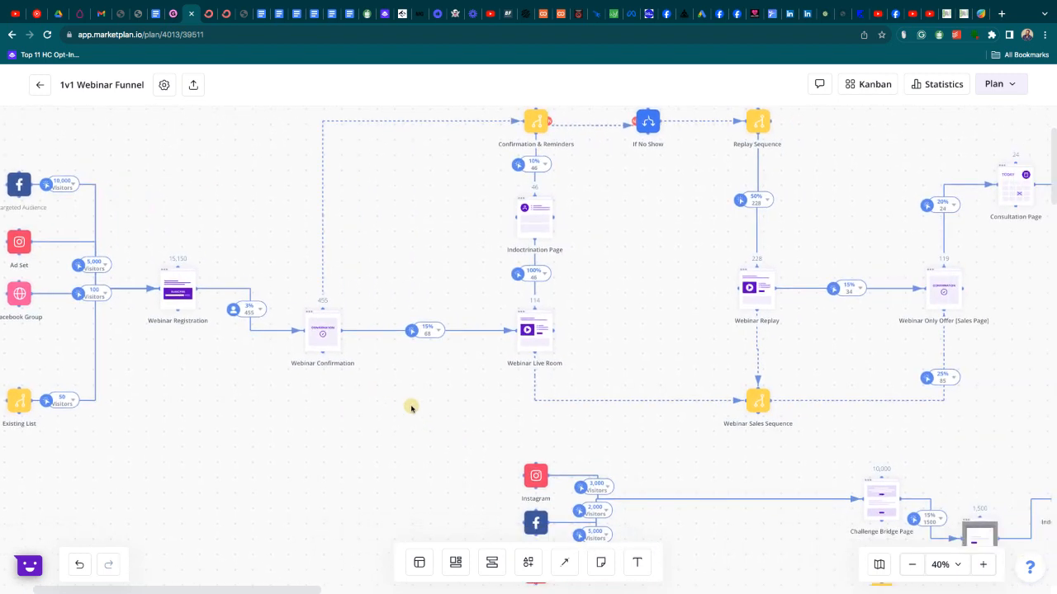
pyautogui.hscroll(3, 411, 407)
pyautogui.hscroll(5, 653, 431)
pyautogui.scroll(1, 653, 430)
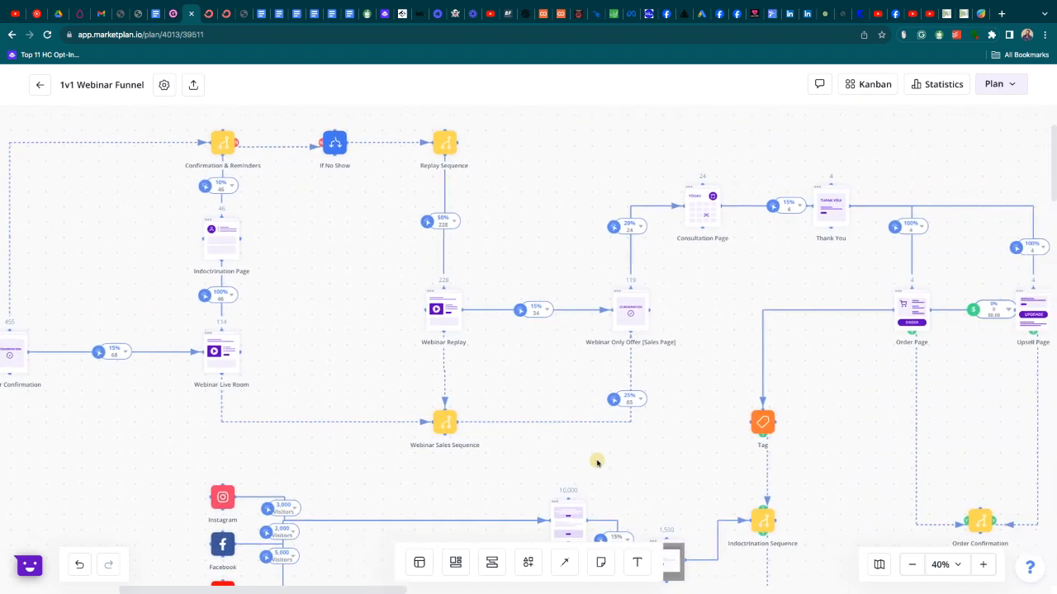
pyautogui.hscroll(2, 420, 460)
pyautogui.hscroll(-5, 377, 450)
pyautogui.scroll(-1, 378, 450)
pyautogui.hscroll(-10, 377, 450)
pyautogui.scroll(-1, 377, 450)
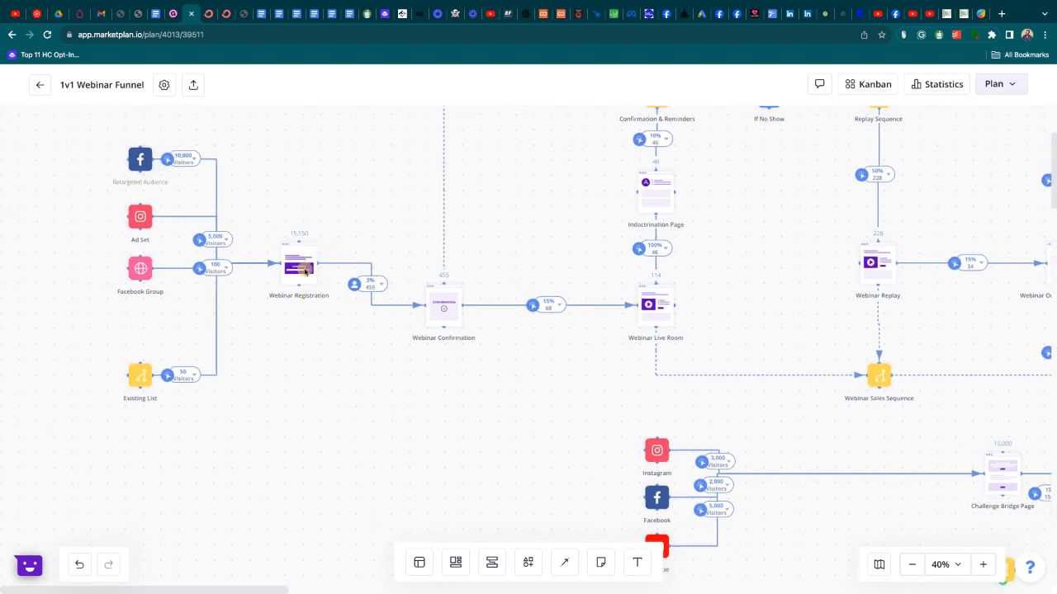
# Trace the path from Webinar Registration through the confirmation, indoctrination, live room and replay pages to the Webinar Only Offer sales page
pyautogui.moveTo(289, 278)
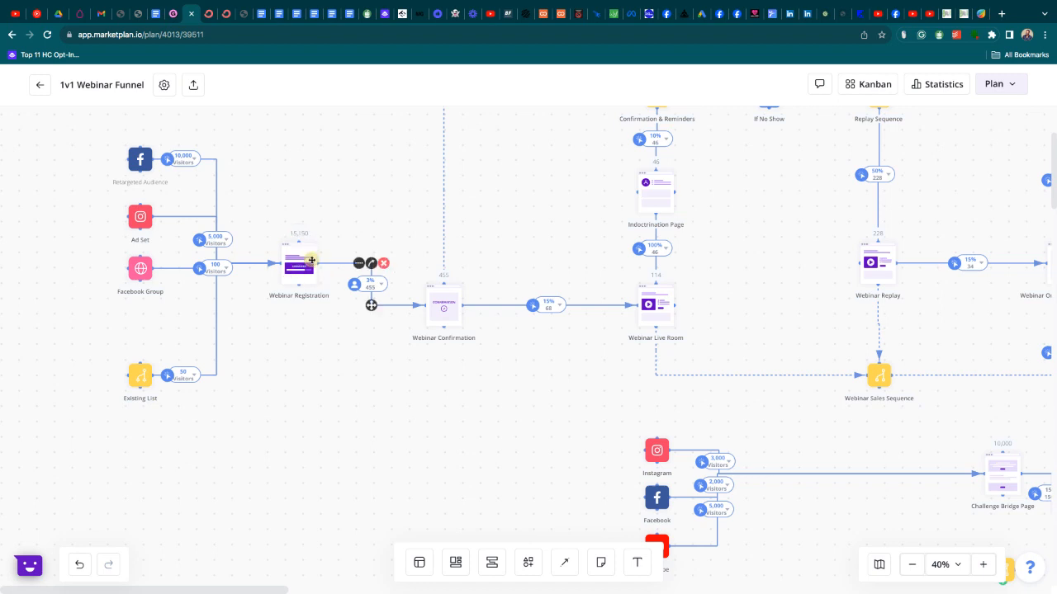
pyautogui.hscroll(1, 493, 429)
pyautogui.hscroll(4, 493, 429)
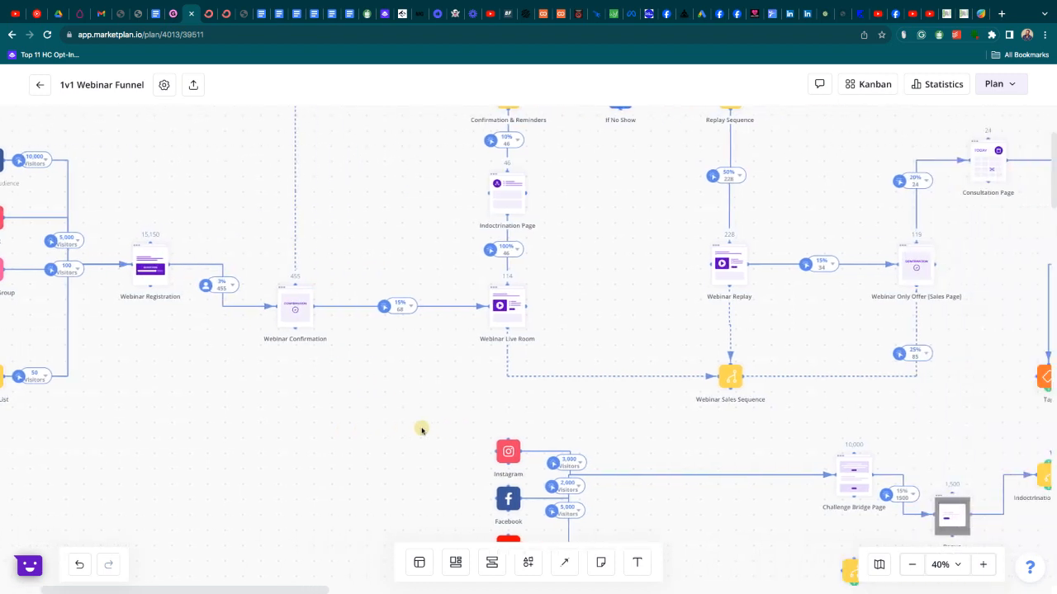
pyautogui.moveTo(510, 200)
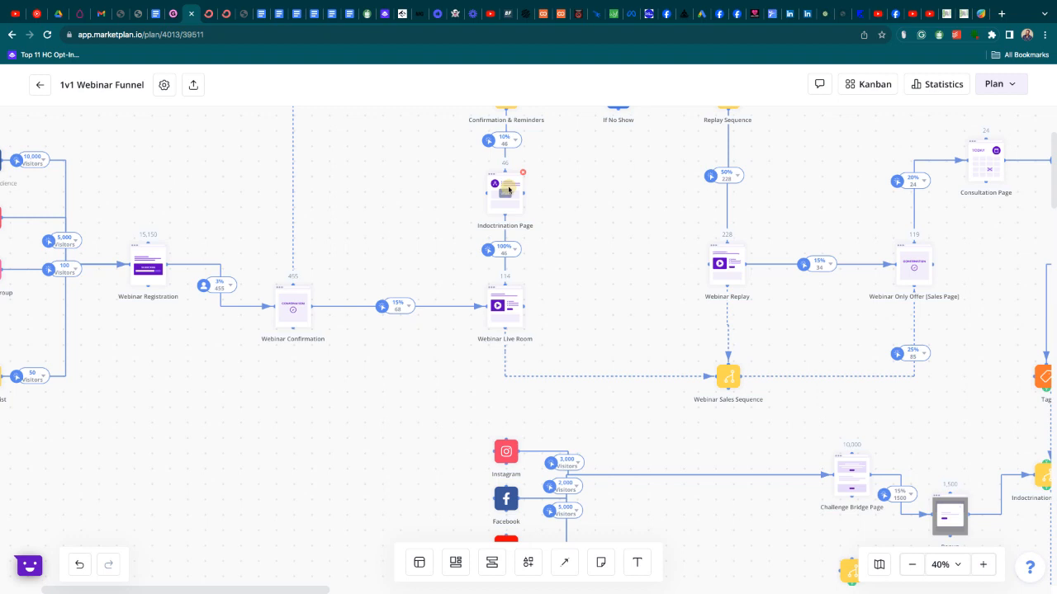
pyautogui.hscroll(3, 611, 330)
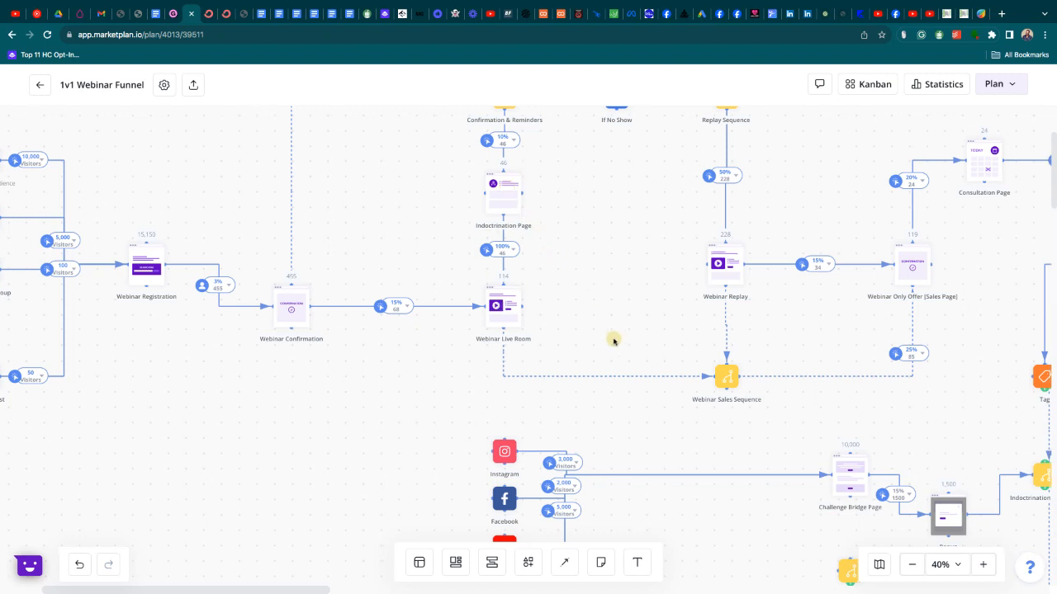
pyautogui.hscroll(5, 450, 358)
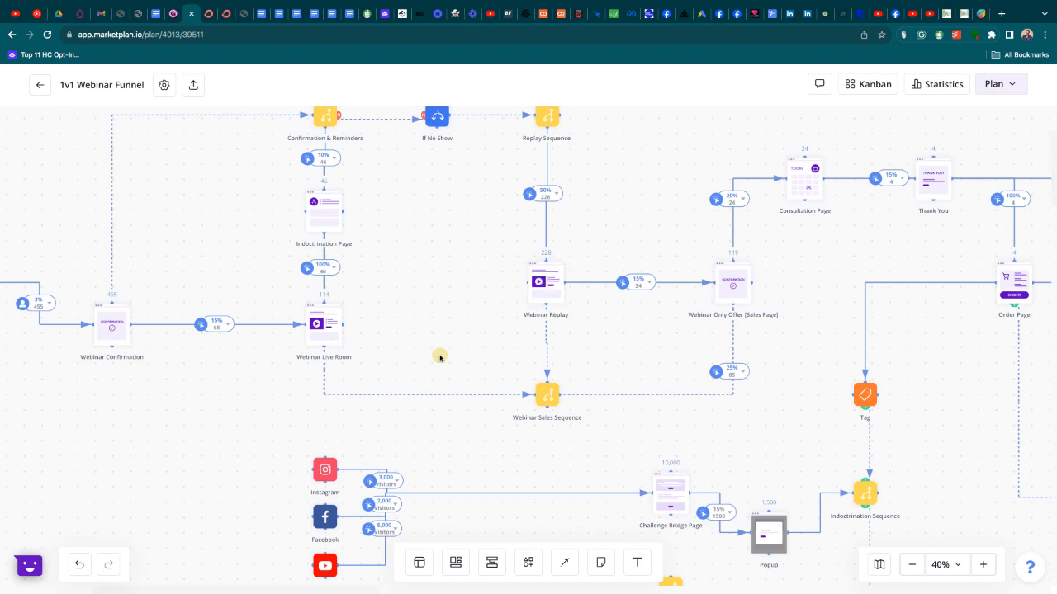
pyautogui.moveTo(535, 282)
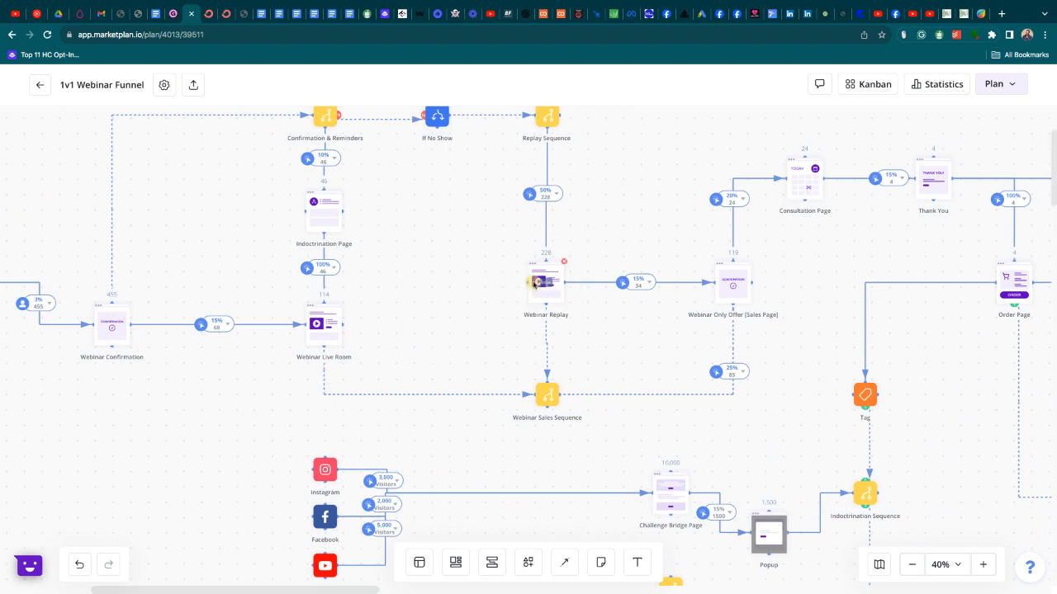
pyautogui.moveTo(677, 344); pyautogui.dragTo(484, 312)
pyautogui.hscroll(2, 483, 312)
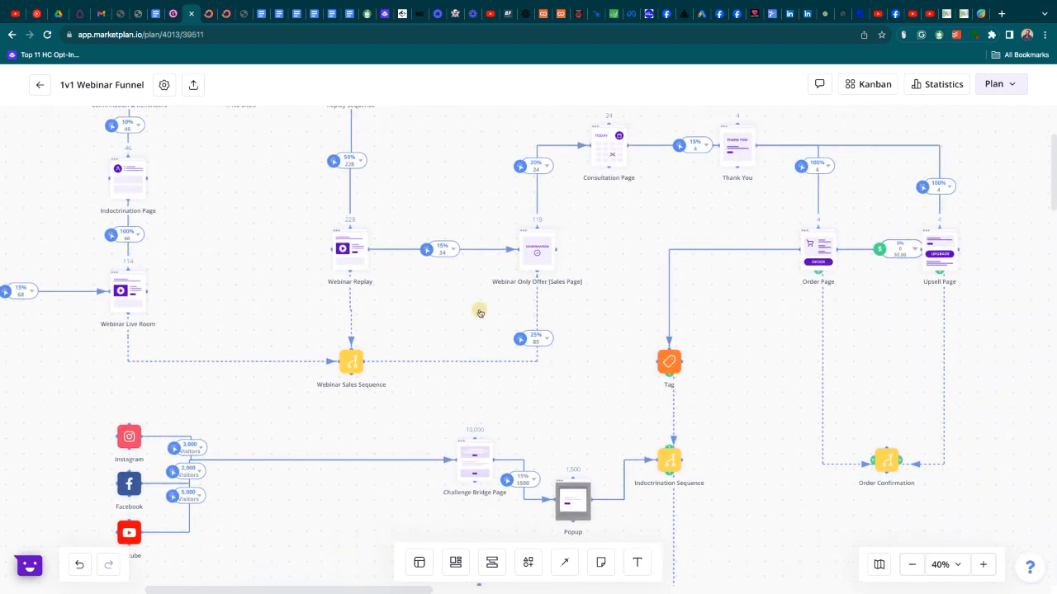
pyautogui.hscroll(5, 393, 312)
pyautogui.scroll(2, 392, 312)
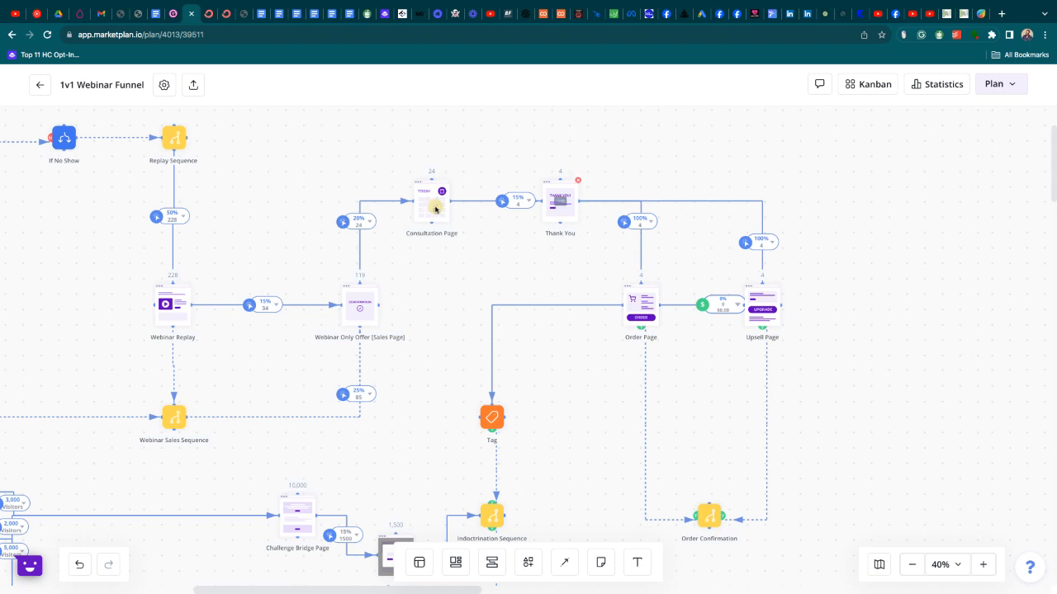
# Examine the path from Consultation Page through Thank You to the Order Page, Upsell Page and Order Confirmation sequence
pyautogui.click(553, 198)
pyautogui.moveTo(564, 175)
pyautogui.hscroll(2, 573, 219)
pyautogui.hscroll(8, 573, 219)
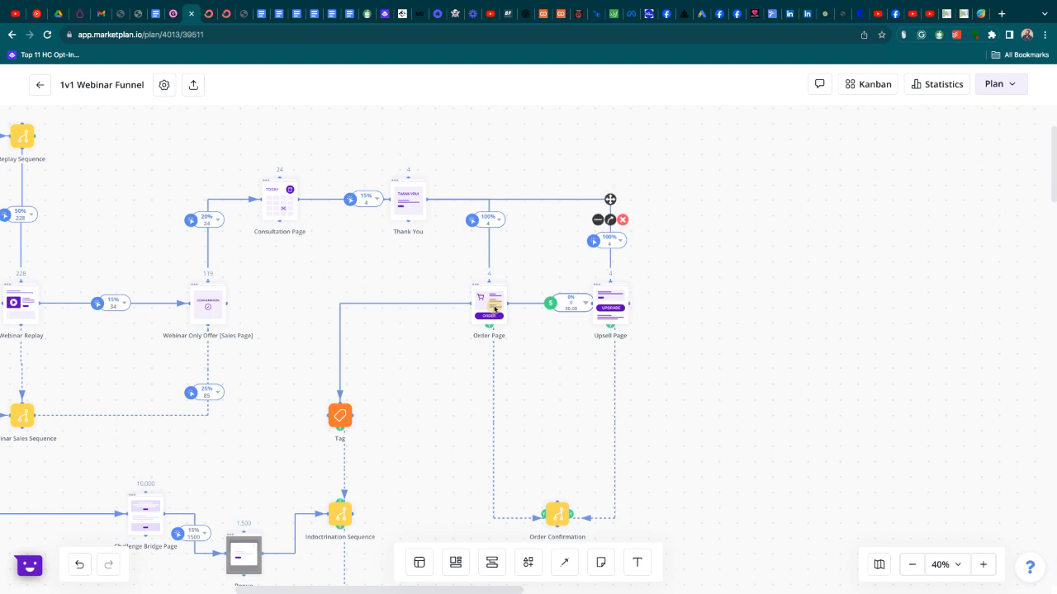
pyautogui.moveTo(531, 208)
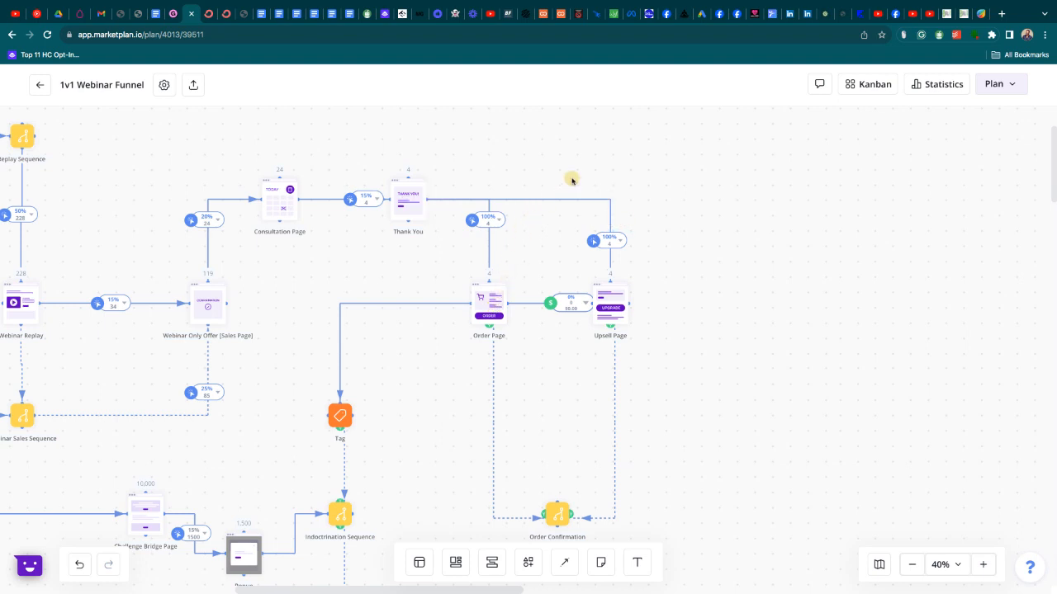
pyautogui.moveTo(503, 310)
pyautogui.moveTo(543, 533)
pyautogui.moveTo(609, 299)
# Review the social traffic branch through Challenge Bridge Page and Popup to the Indoctrination Sequence and Weekly Newsletter
pyautogui.hscroll(-10, 266, 399)
pyautogui.scroll(-3, 265, 399)
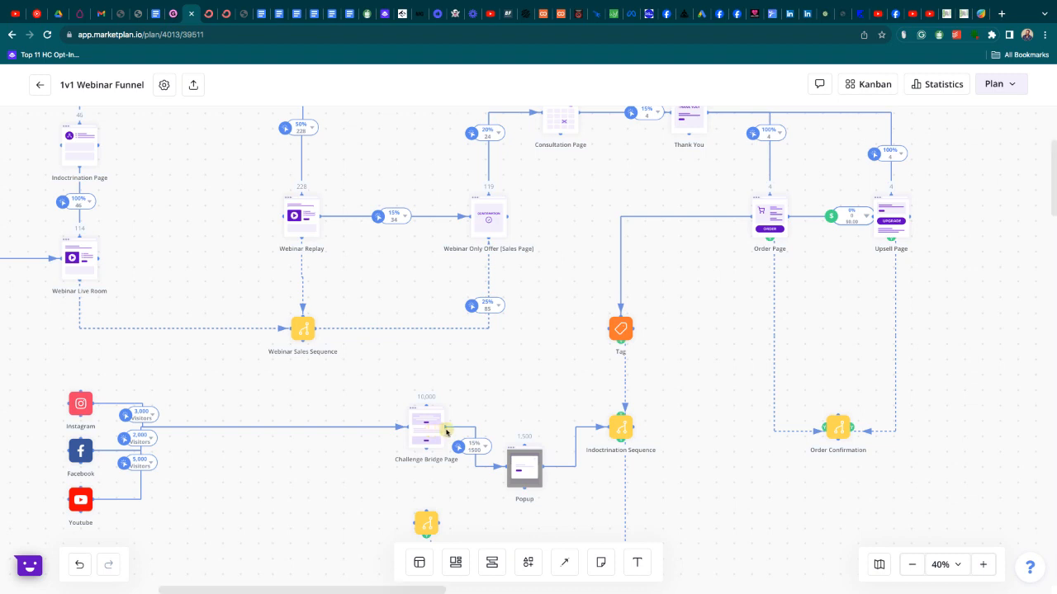
pyautogui.hscroll(1, 660, 396)
pyautogui.scroll(-5, 590, 357)
pyautogui.hscroll(4, 591, 357)
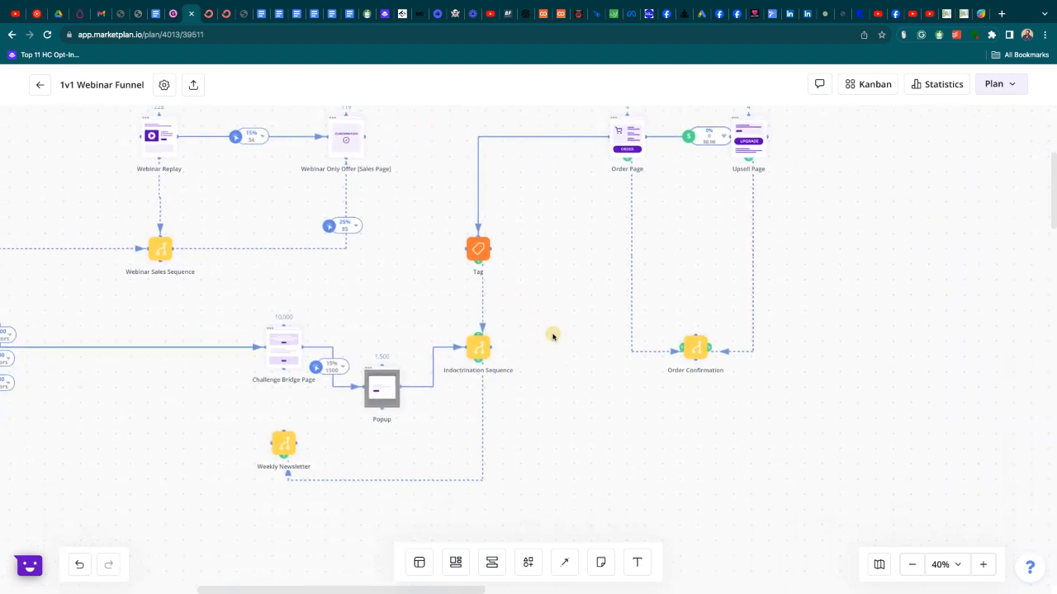
pyautogui.hscroll(-1, 582, 439)
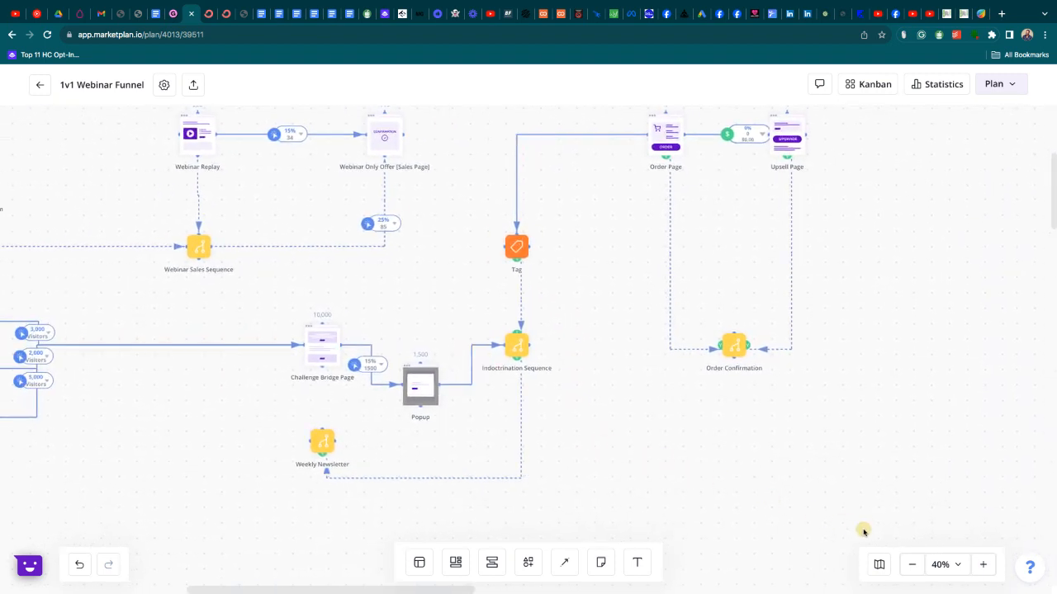